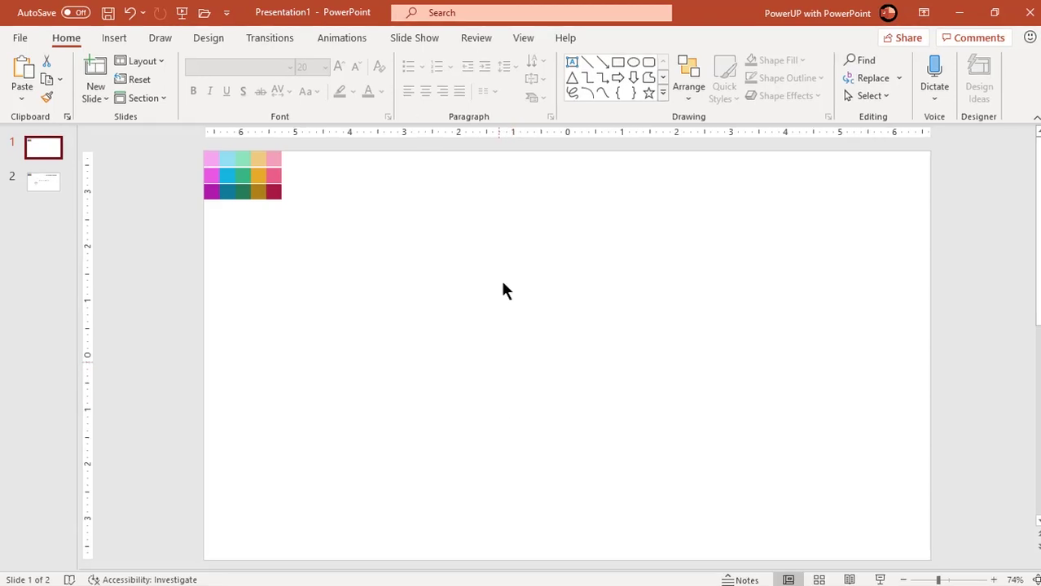
# Turn on the slide's centre guides from the View options
pyautogui.click(522, 39)
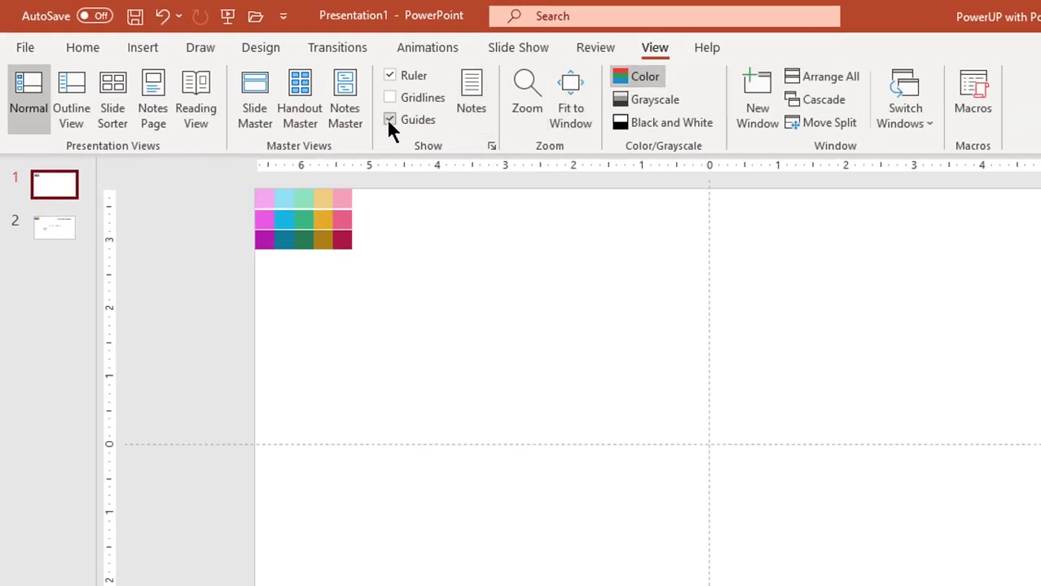
# Draw a 2.23-inch oval circle left of centre, aligned on the horizontal guide
pyautogui.click(142, 49)
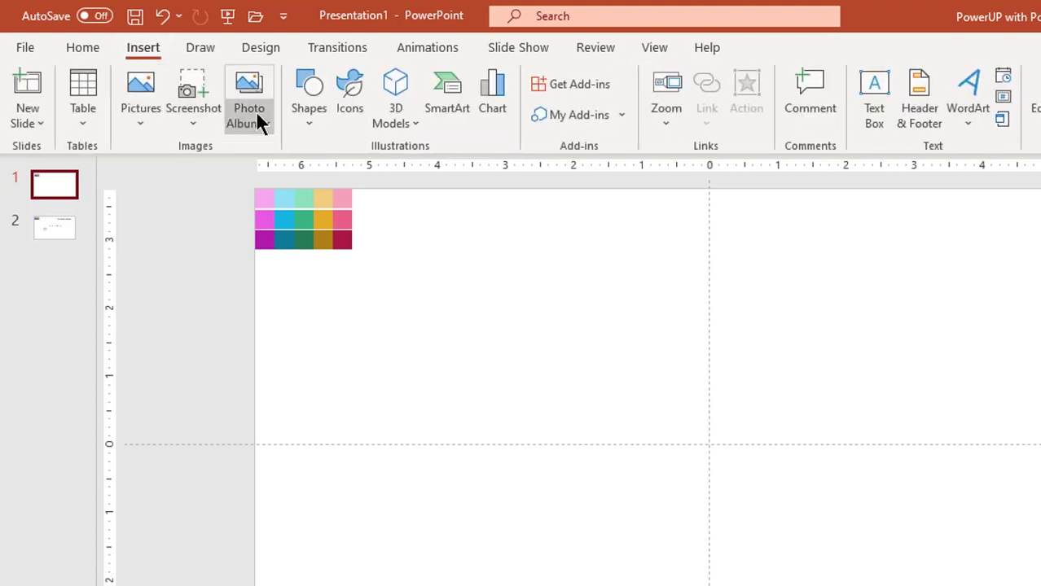
pyautogui.click(317, 132)
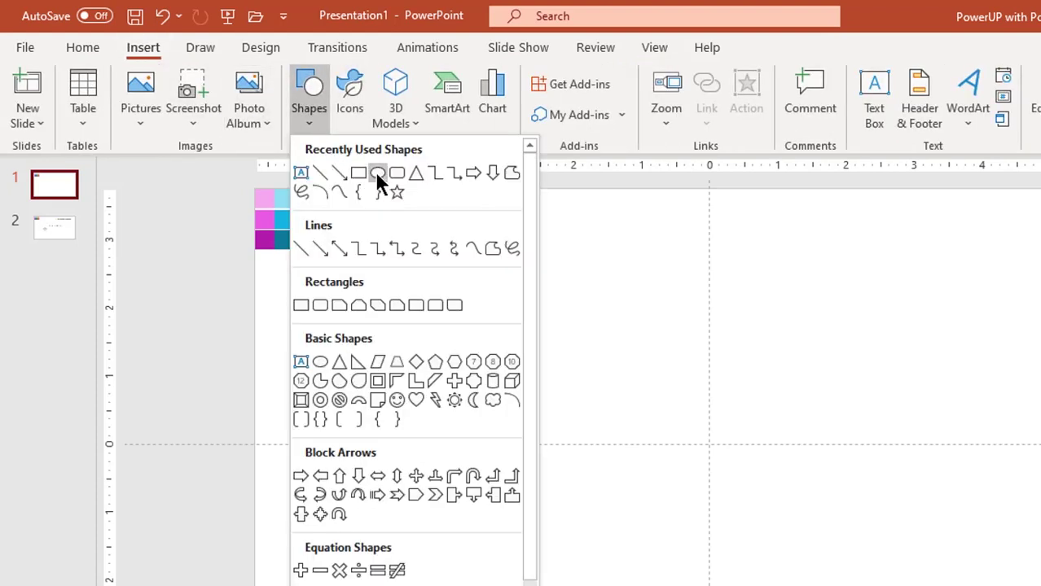
pyautogui.click(375, 172)
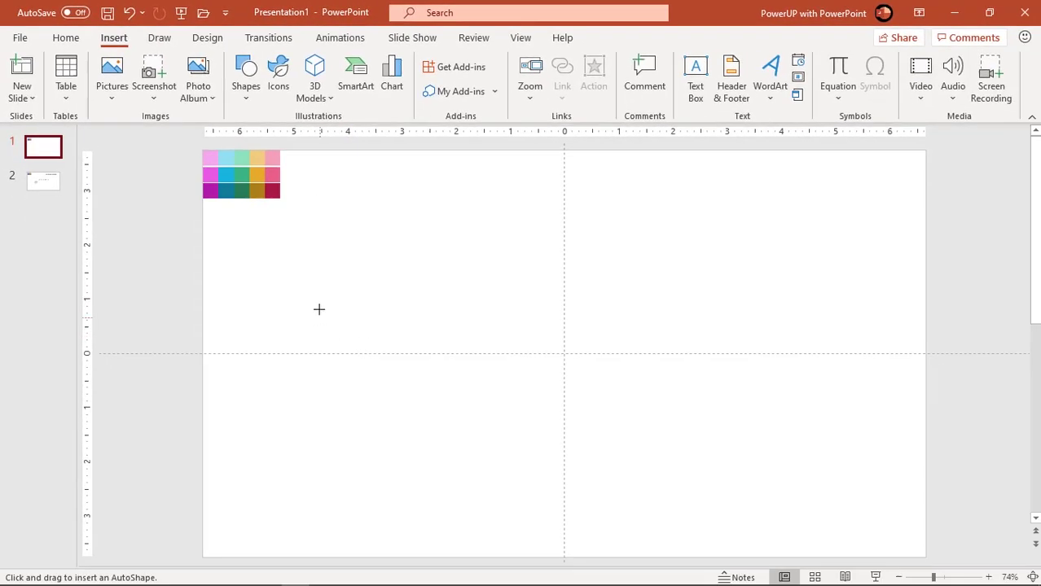
pyautogui.moveTo(326, 295); pyautogui.dragTo(449, 395)
pyautogui.moveTo(390, 371); pyautogui.dragTo(389, 369)
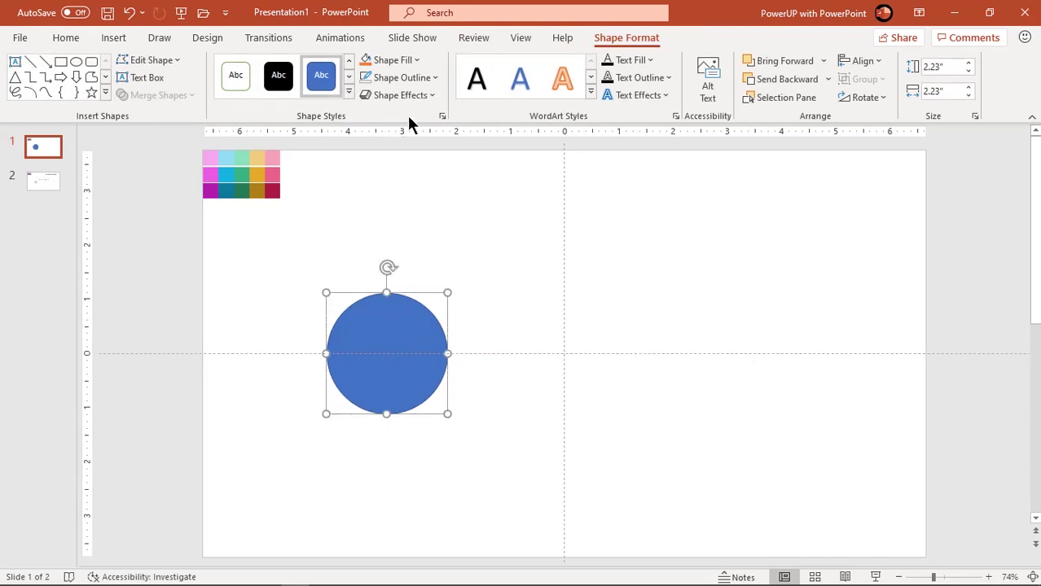
# Remove the circle's outline and set its fill transparency to 48%
pyautogui.click(410, 81)
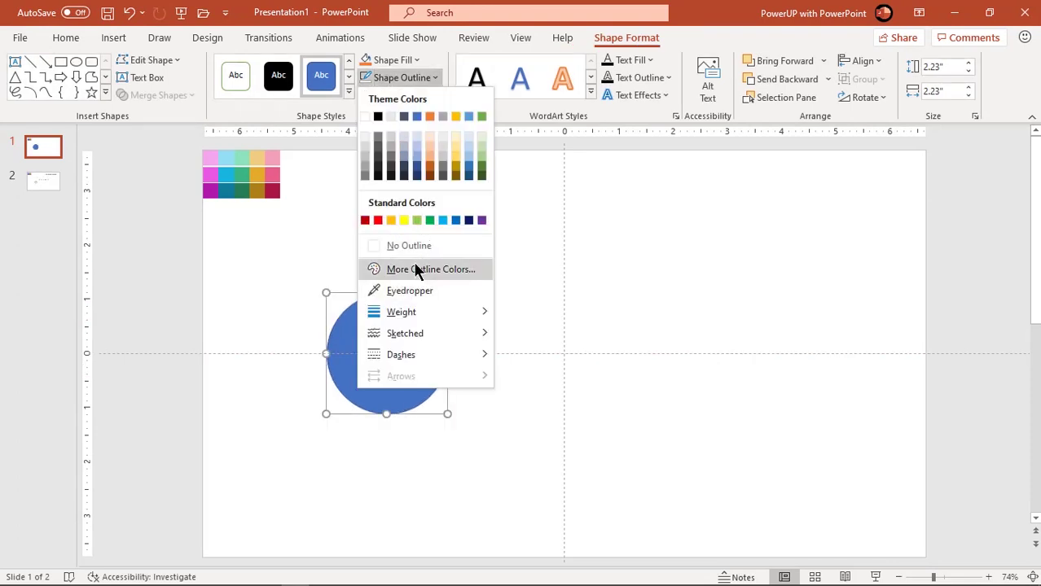
pyautogui.click(411, 251)
pyautogui.click(406, 386)
pyautogui.rightClick(405, 385)
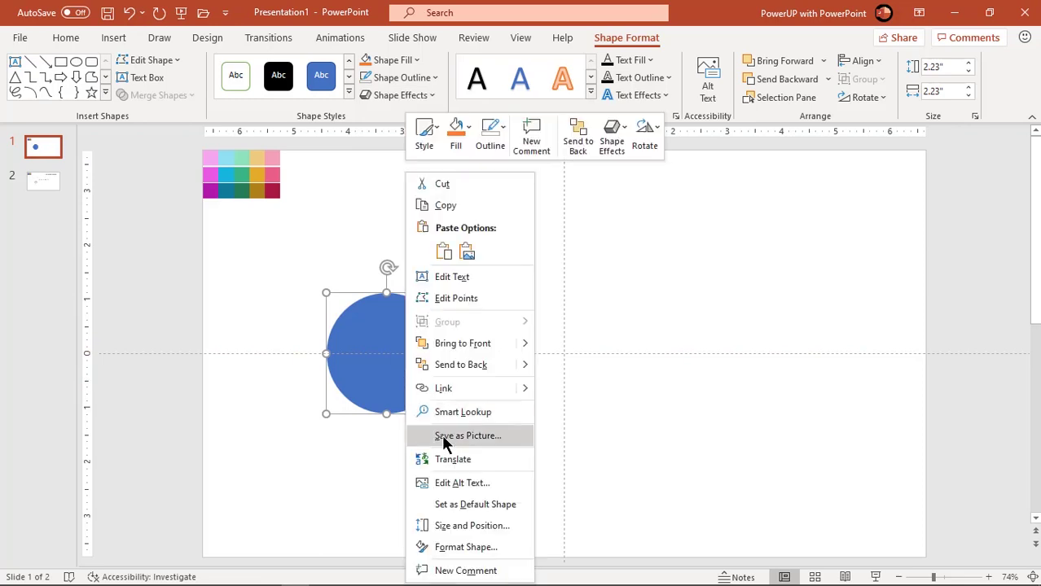
pyautogui.click(450, 547)
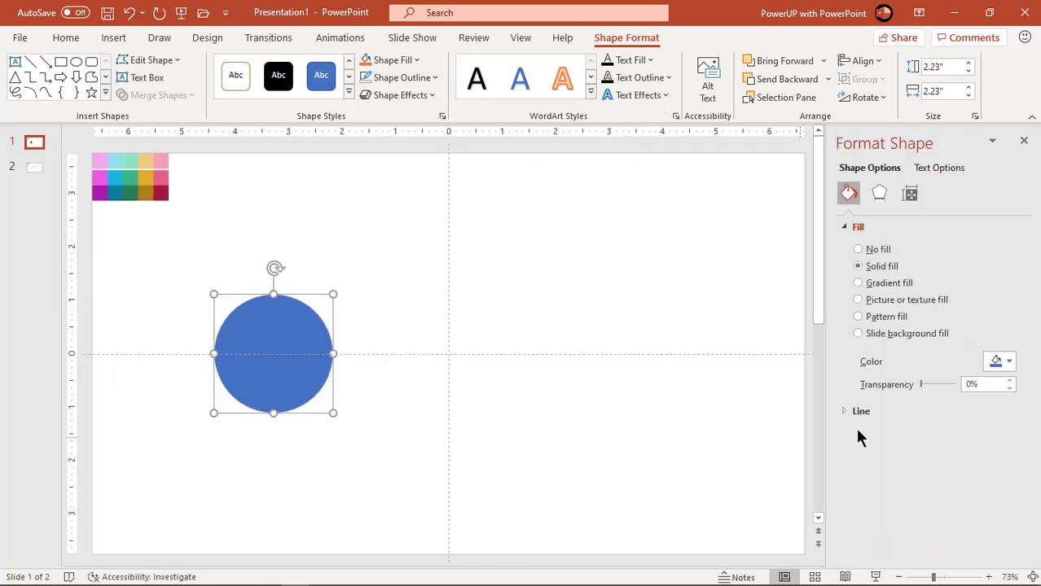
pyautogui.moveTo(921, 386); pyautogui.dragTo(936, 386)
pyautogui.click(374, 450)
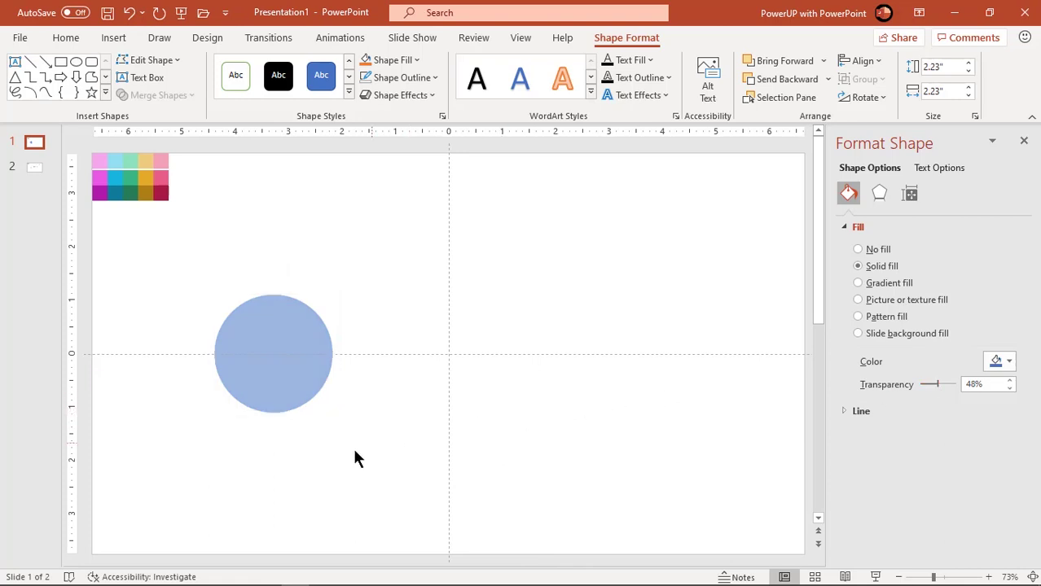
pyautogui.click(302, 354)
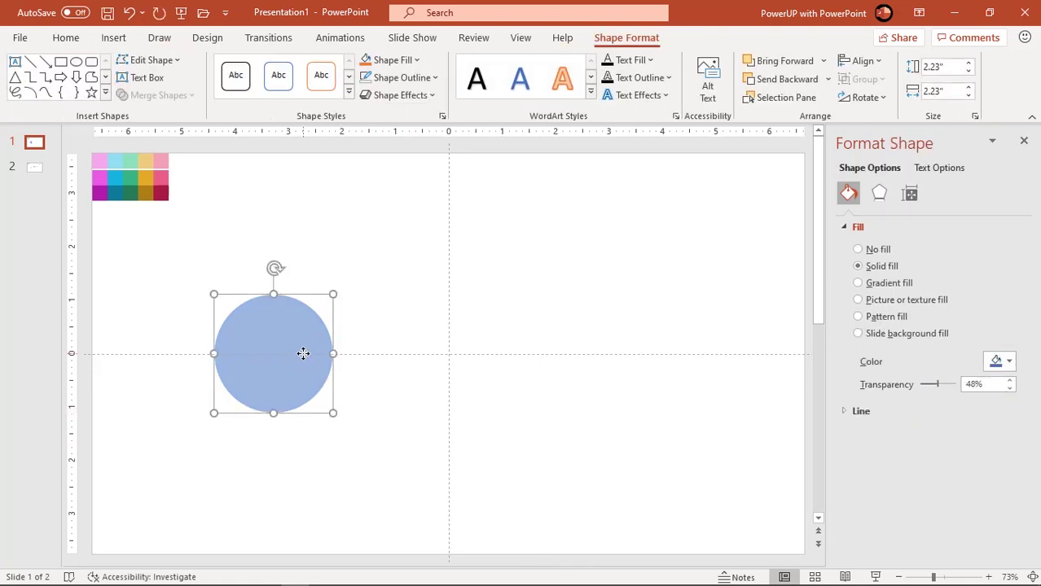
# Duplicate the circle into a row of five evenly overlapping circles, then centre the row
pyautogui.moveTo(299, 364); pyautogui.dragTo(362, 348)
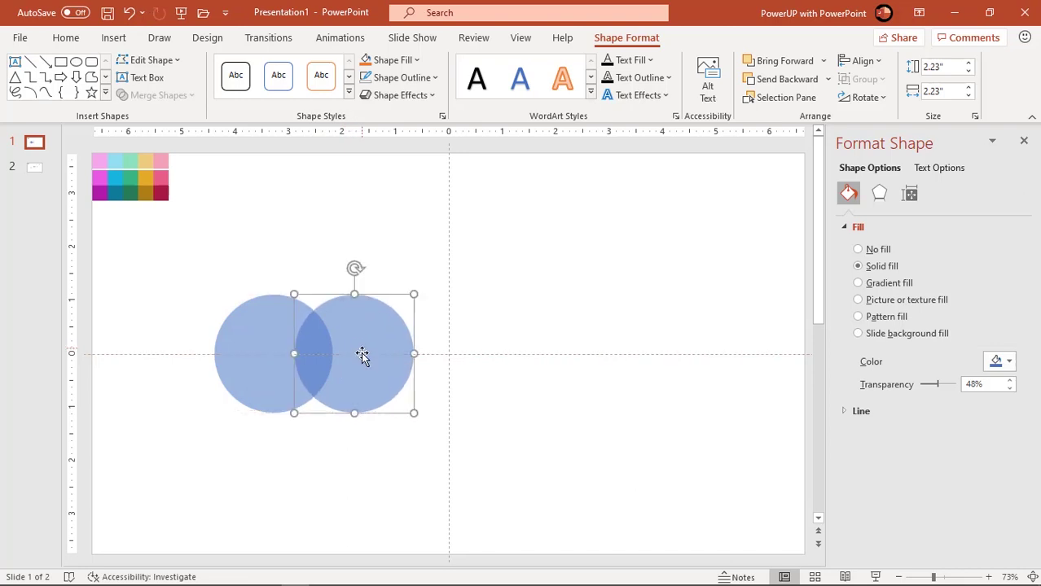
pyautogui.hotkey('ctrl', 'd')
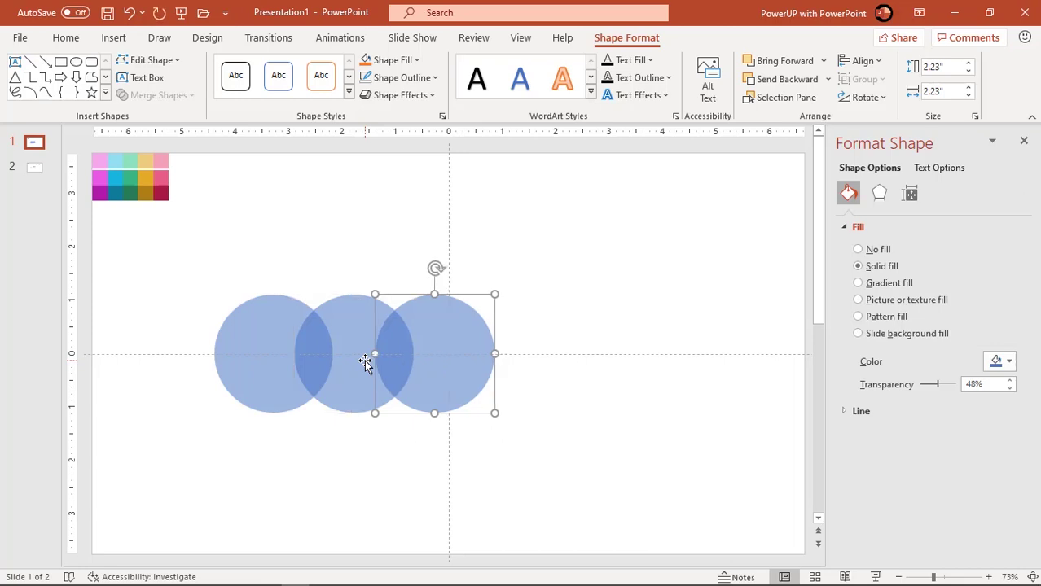
pyautogui.hotkey('ctrl', 'd')
pyautogui.hotkey('ctrl', 'd')
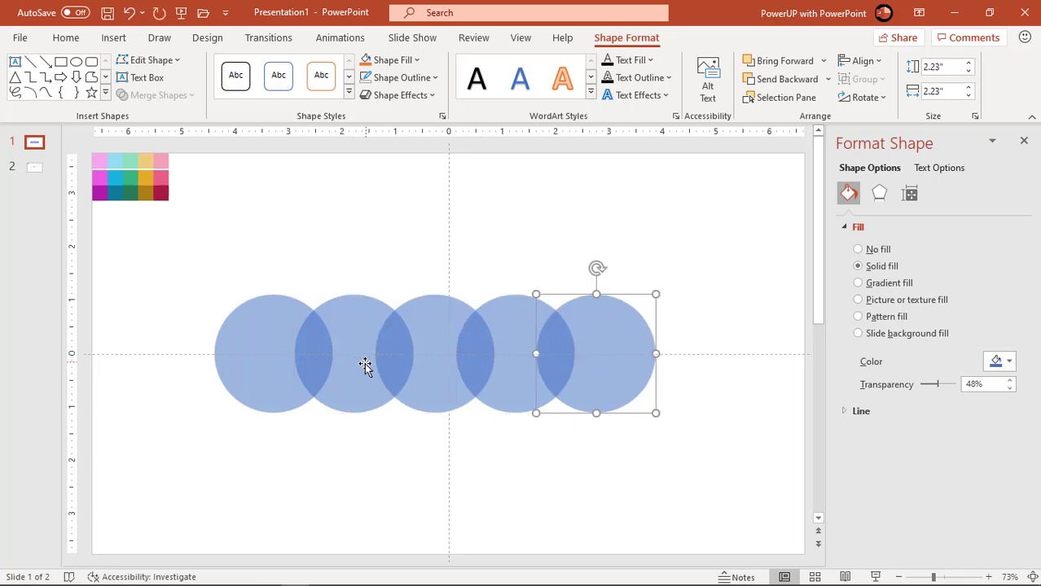
pyautogui.click(535, 452)
pyautogui.moveTo(698, 475); pyautogui.dragTo(185, 256)
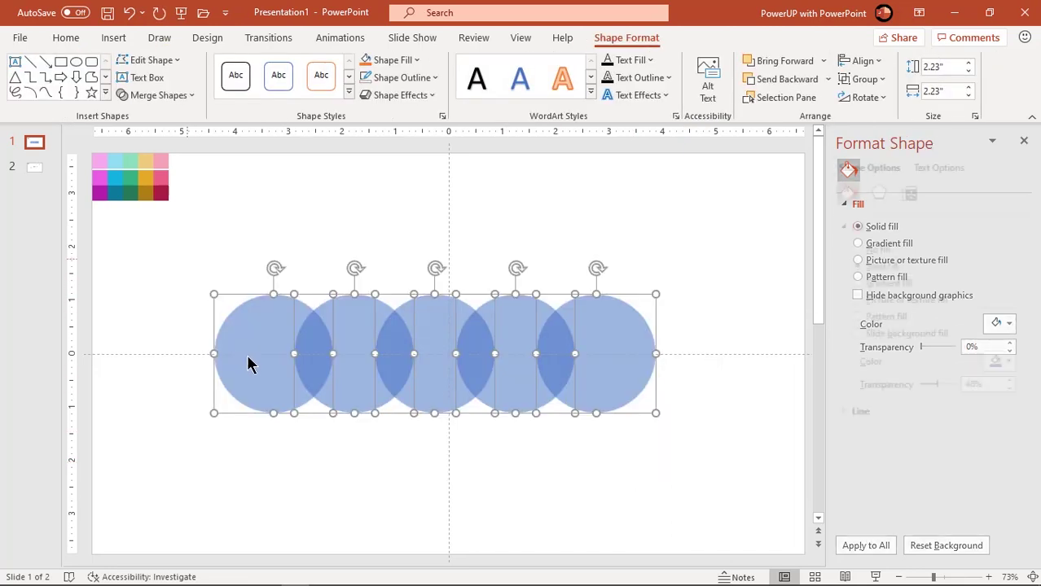
pyautogui.moveTo(250, 365); pyautogui.dragTo(267, 366)
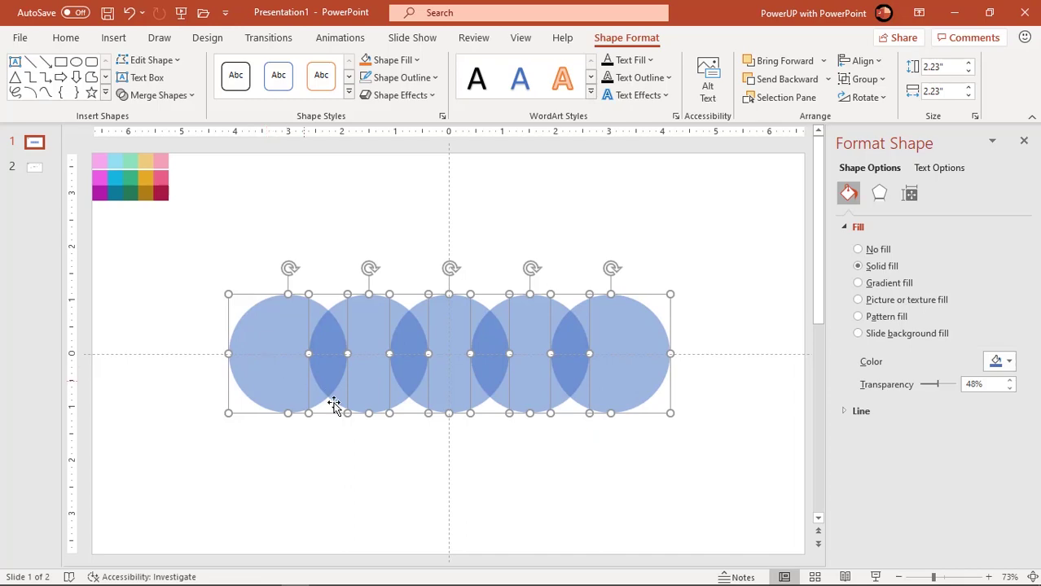
pyautogui.click(360, 454)
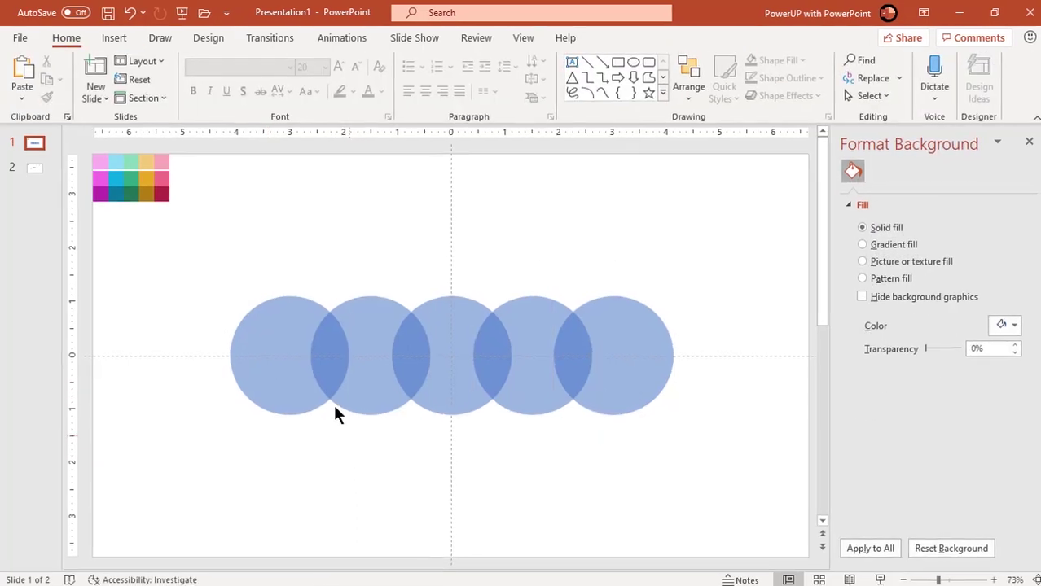
# Draw a rectangle across the circles' lower half and make it 56% transparent
pyautogui.click(128, 45)
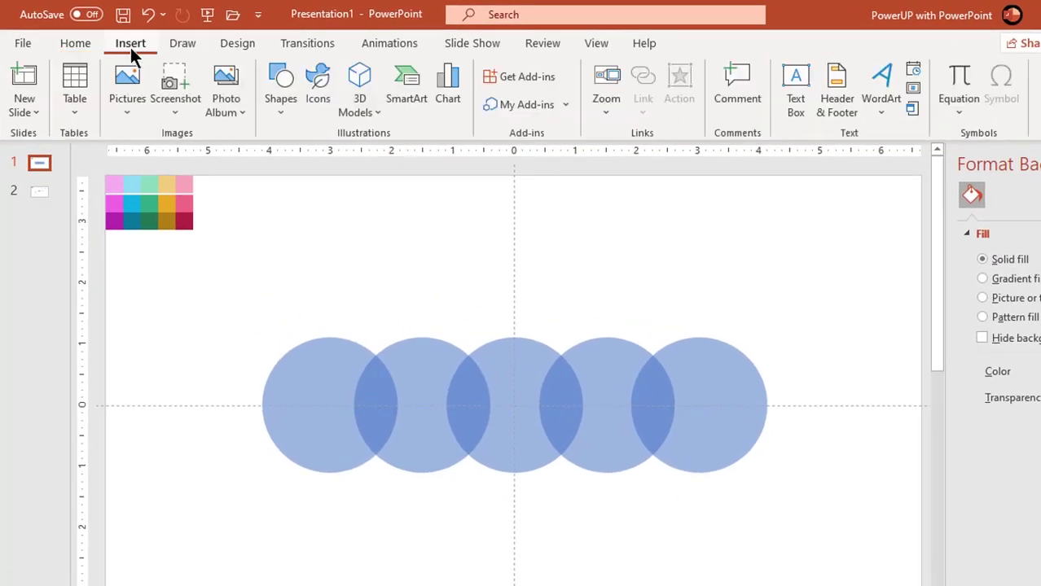
pyautogui.click(277, 122)
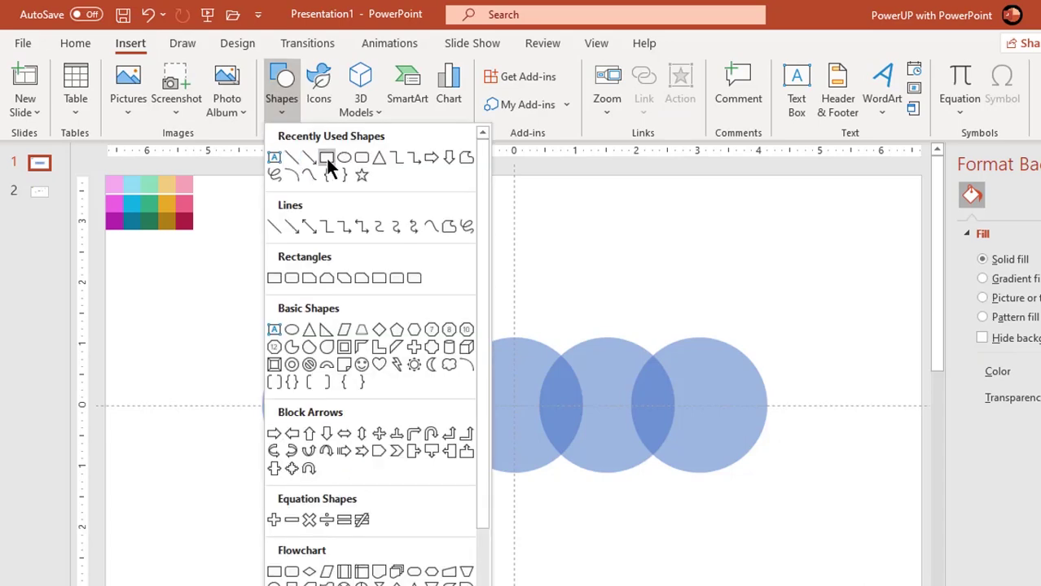
pyautogui.click(325, 158)
pyautogui.moveTo(224, 405); pyautogui.dragTo(330, 452)
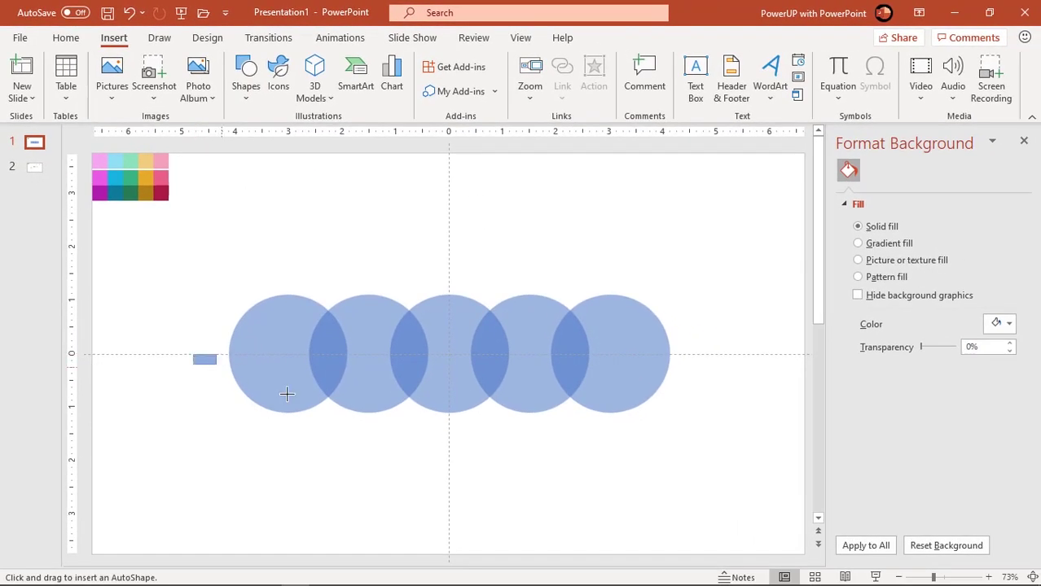
pyautogui.moveTo(286, 395); pyautogui.dragTo(711, 481)
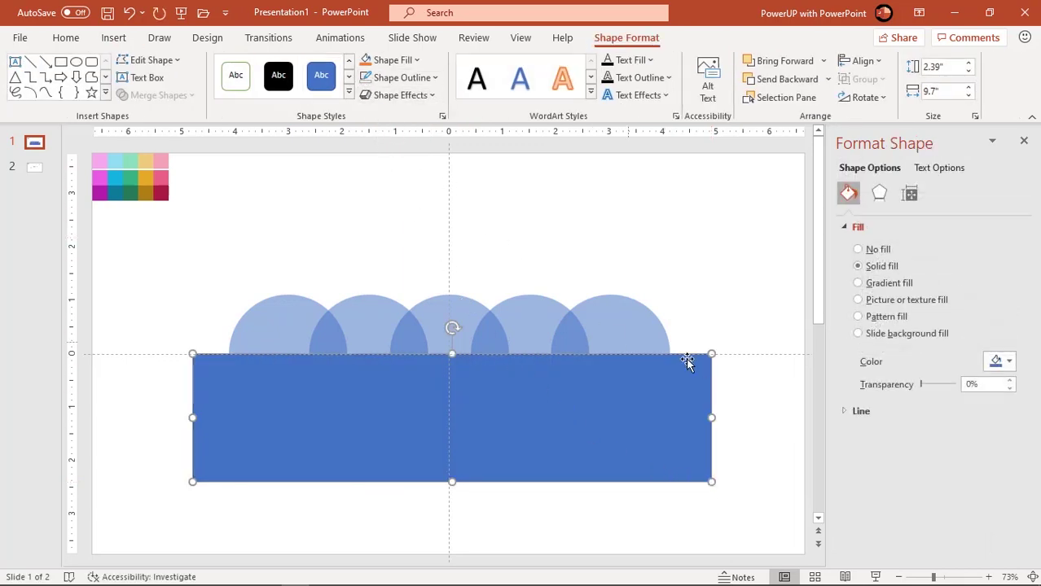
pyautogui.moveTo(923, 391); pyautogui.dragTo(940, 392)
pyautogui.click(704, 501)
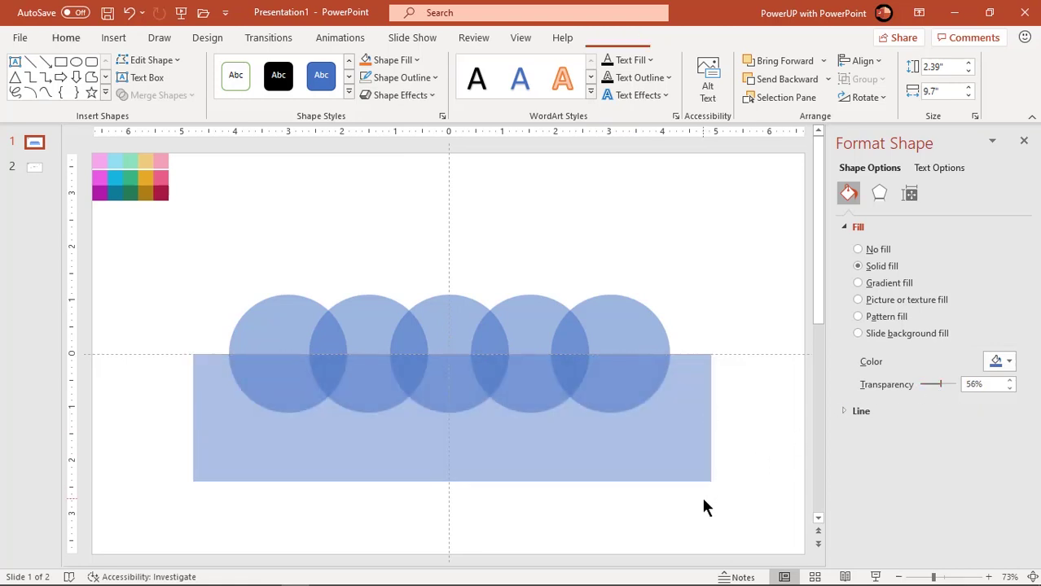
# Fragment the circles against the rectangle and delete the leftover rectangle piece
pyautogui.moveTo(745, 512); pyautogui.dragTo(160, 256)
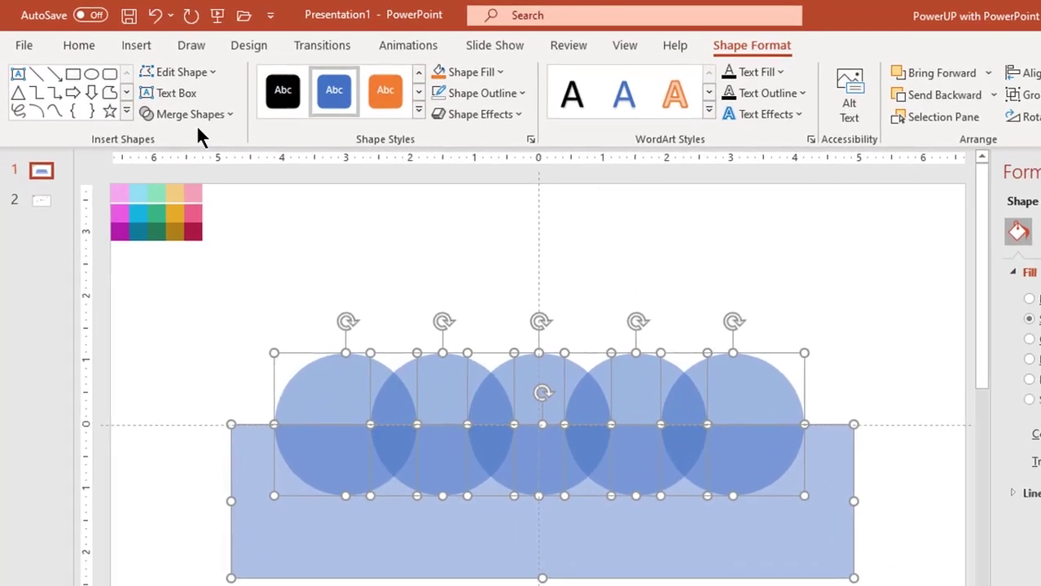
pyautogui.click(199, 114)
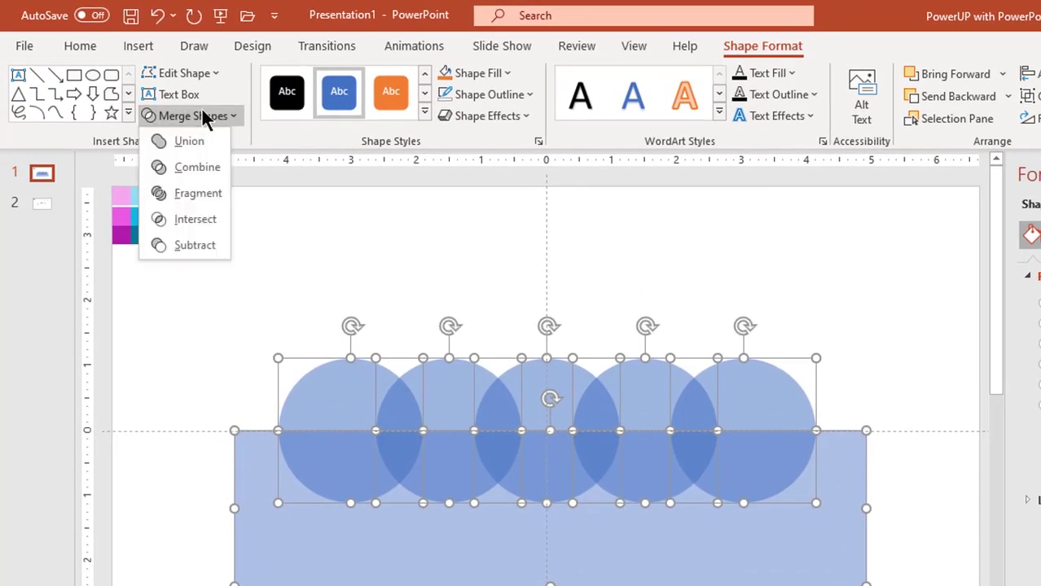
pyautogui.click(186, 195)
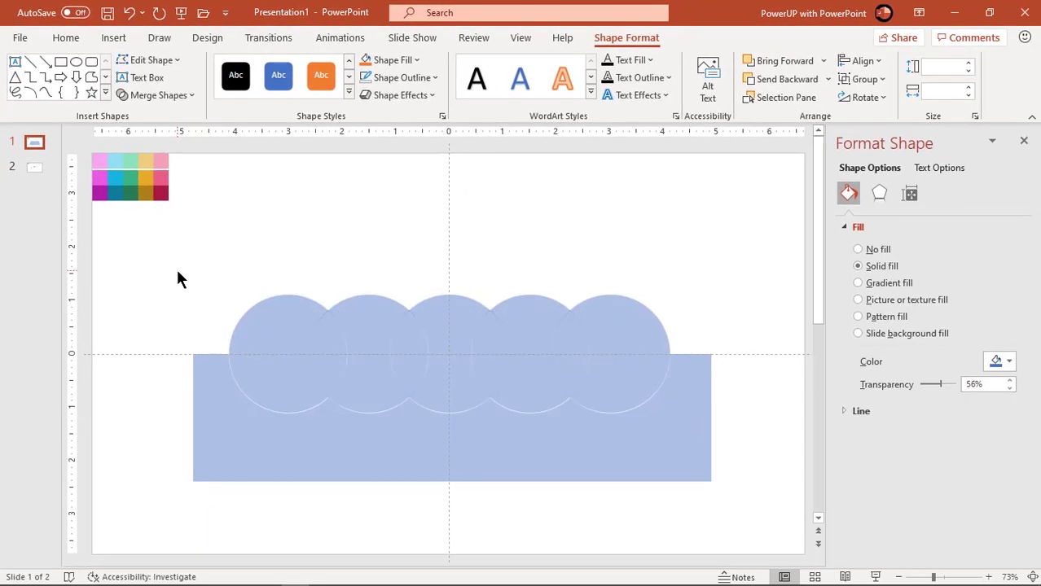
pyautogui.click(180, 279)
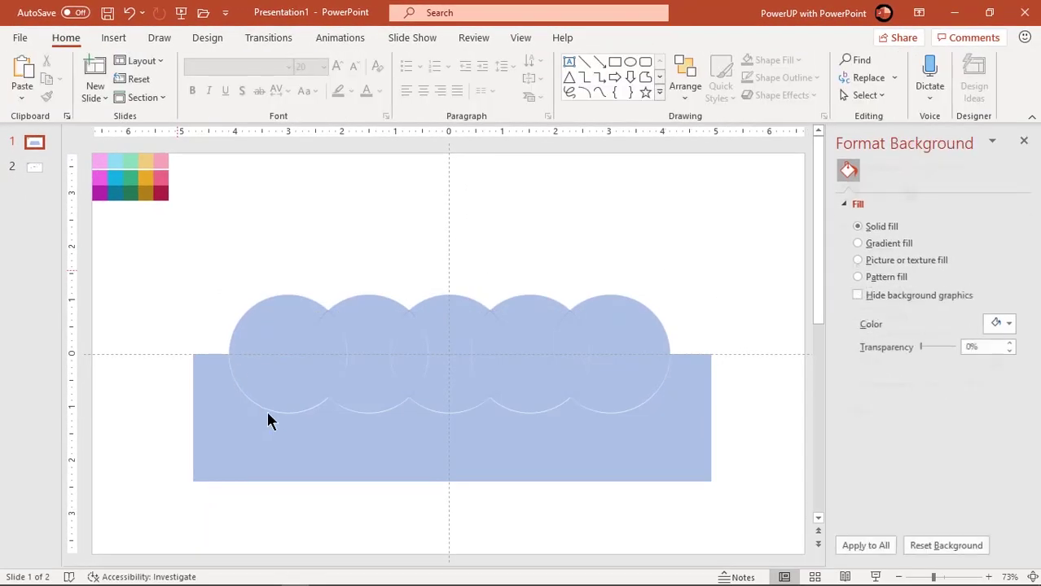
pyautogui.click(303, 461)
pyautogui.moveTo(330, 456); pyautogui.dragTo(330, 478)
pyautogui.press('Delete')
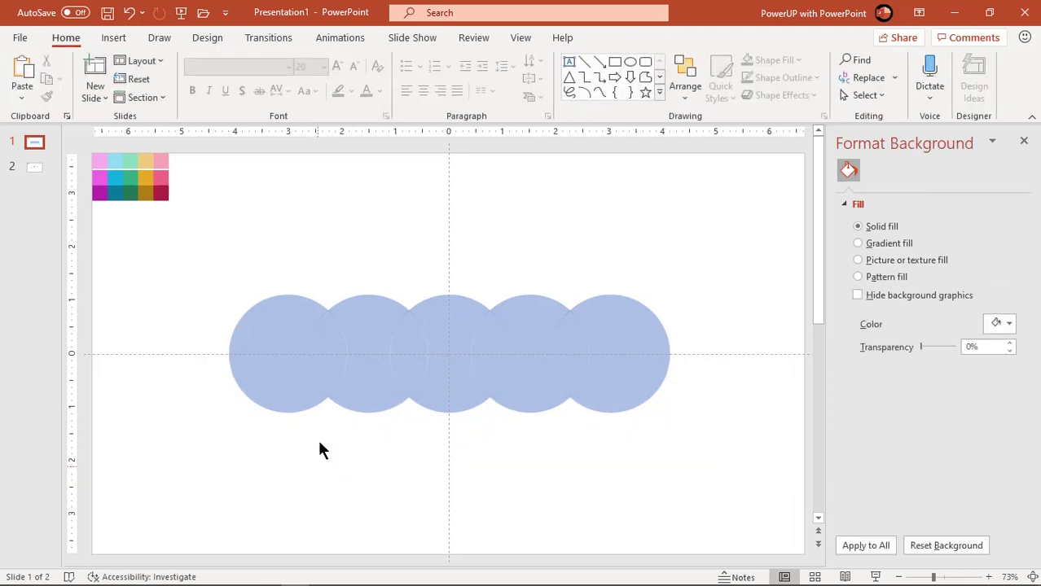
pyautogui.click(286, 398)
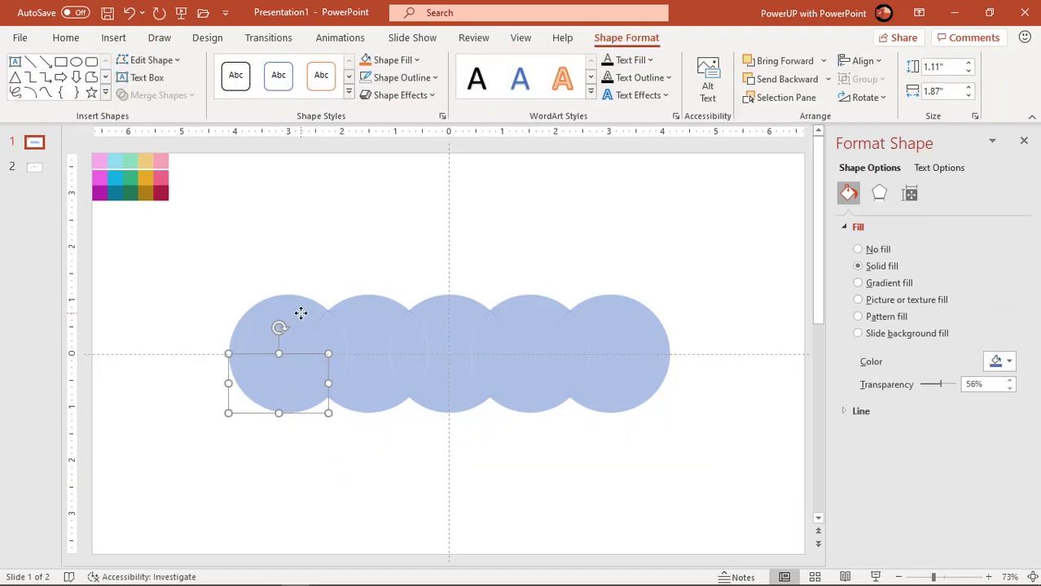
# Union the first circle's pieces into one shape with a two-stop gradient fill
pyautogui.moveTo(340, 348); pyautogui.dragTo(338, 338)
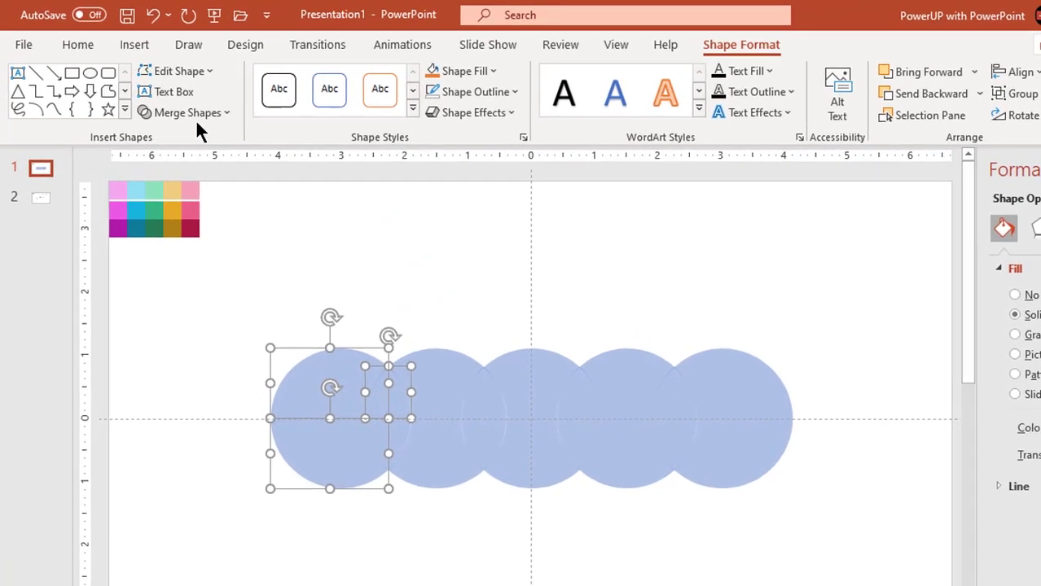
pyautogui.click(197, 121)
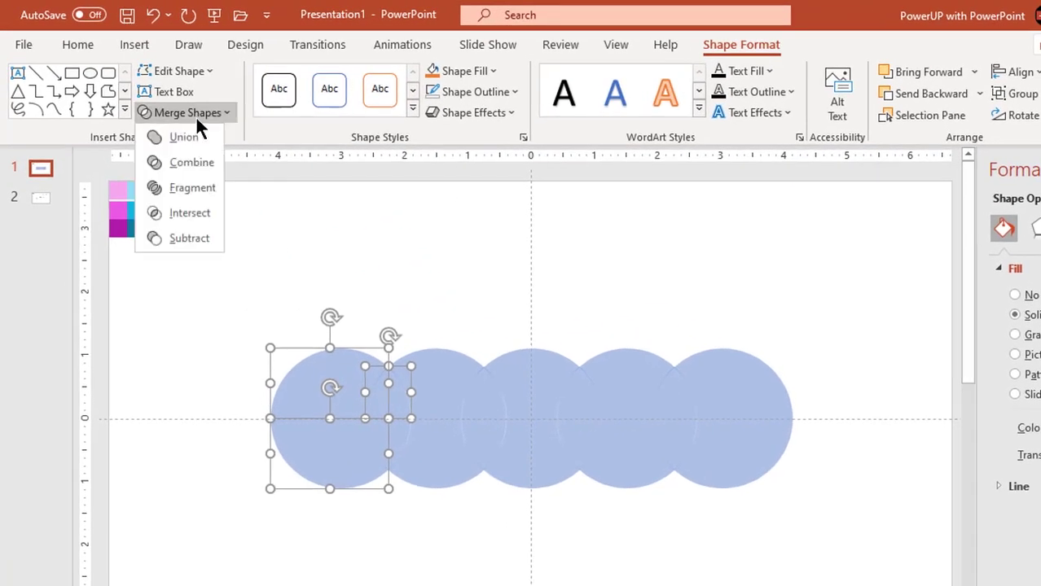
pyautogui.click(183, 136)
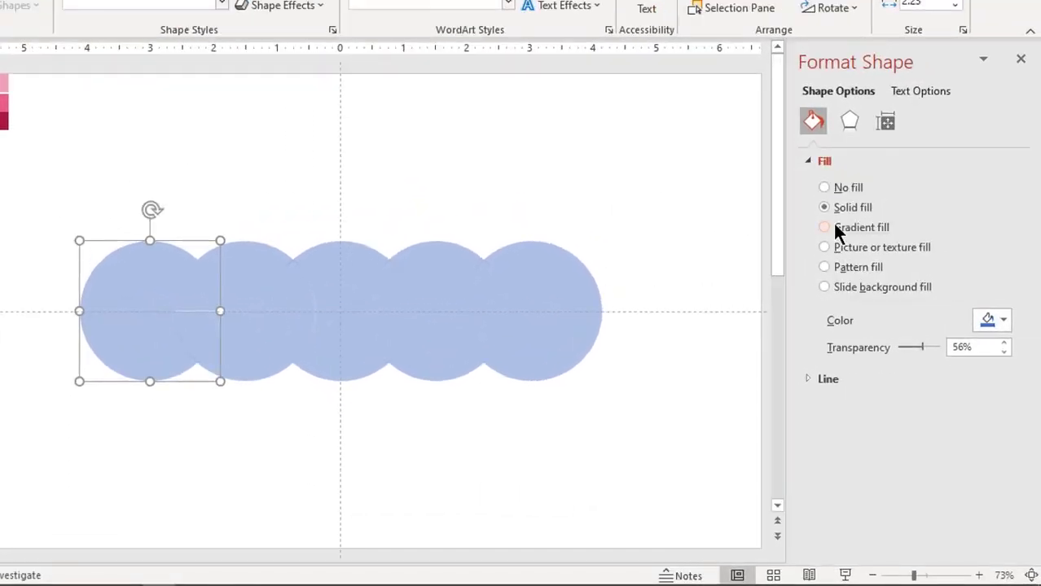
pyautogui.click(1014, 335)
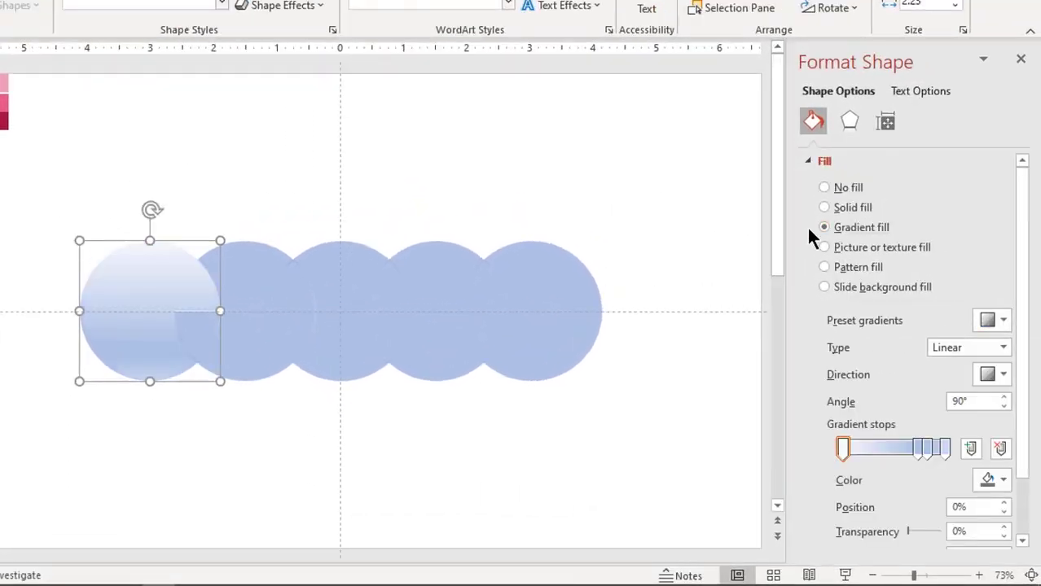
pyautogui.click(944, 450)
pyautogui.click(1000, 449)
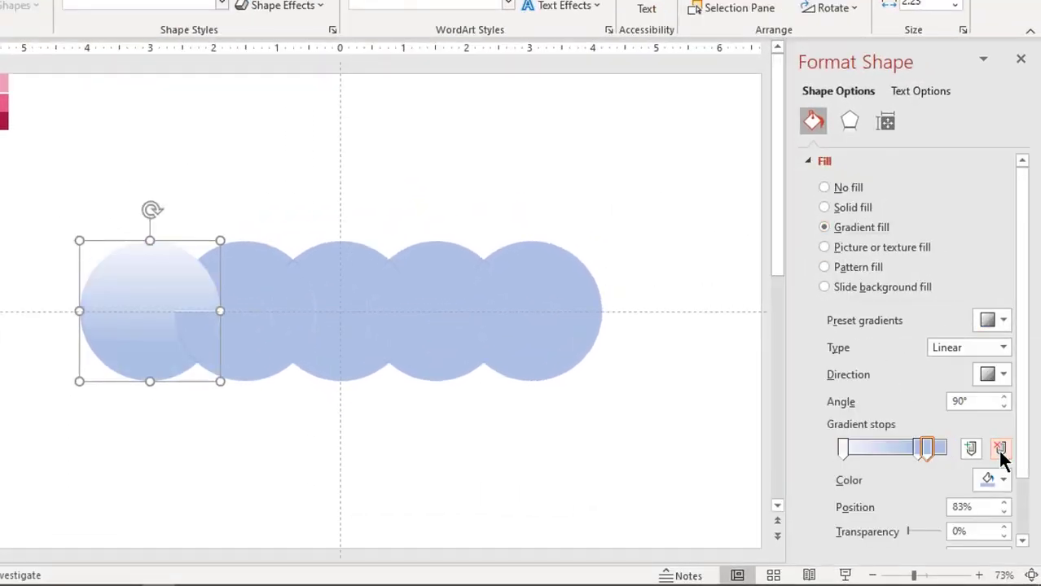
pyautogui.moveTo(926, 448); pyautogui.dragTo(954, 454)
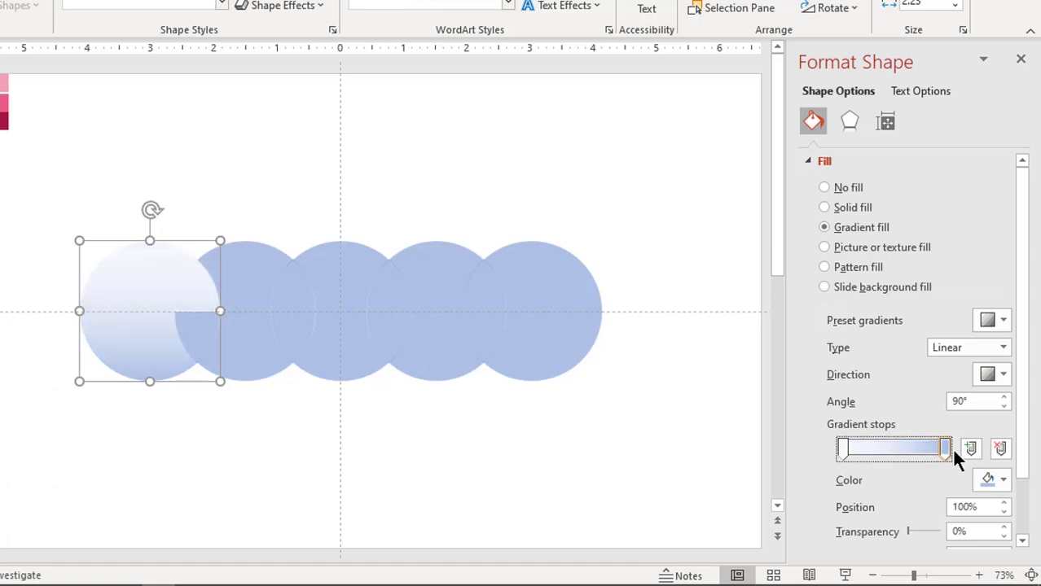
# Eyedrop the pink swatch for the gradient's top stop and magenta for the bottom
pyautogui.click(843, 450)
pyautogui.click(988, 480)
pyautogui.click(949, 460)
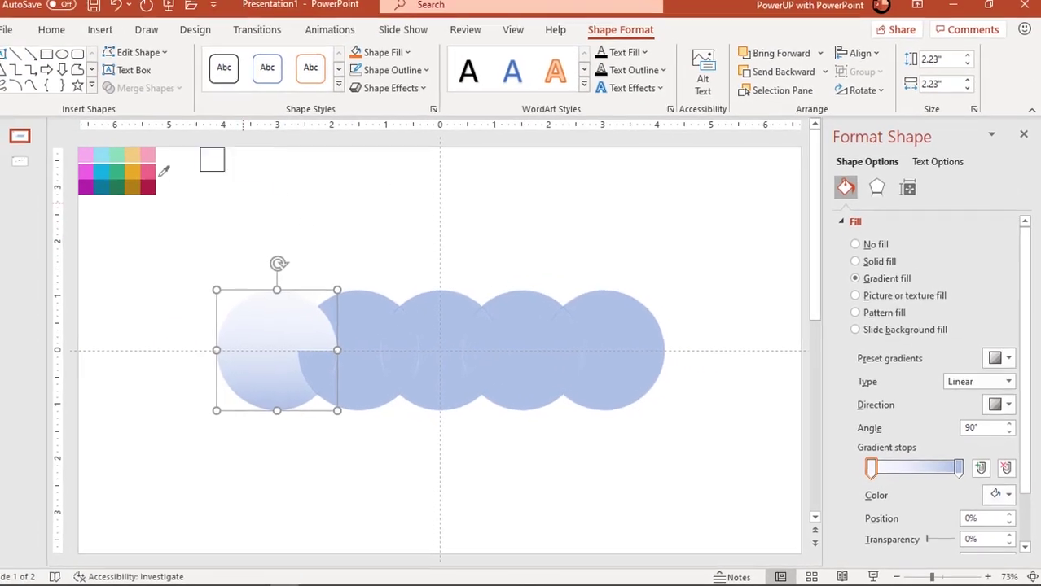
pyautogui.click(103, 154)
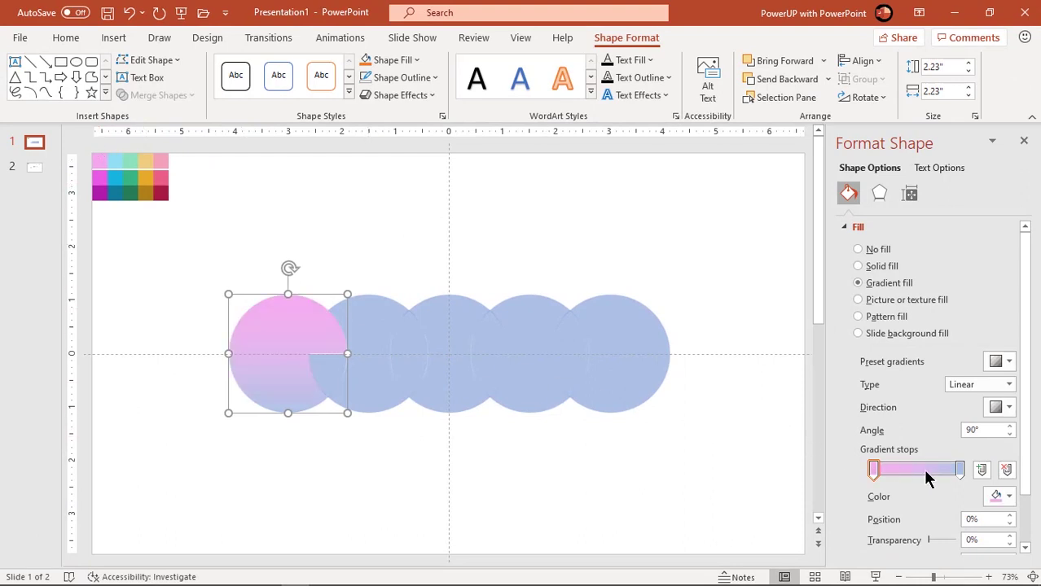
pyautogui.click(960, 470)
pyautogui.click(1007, 496)
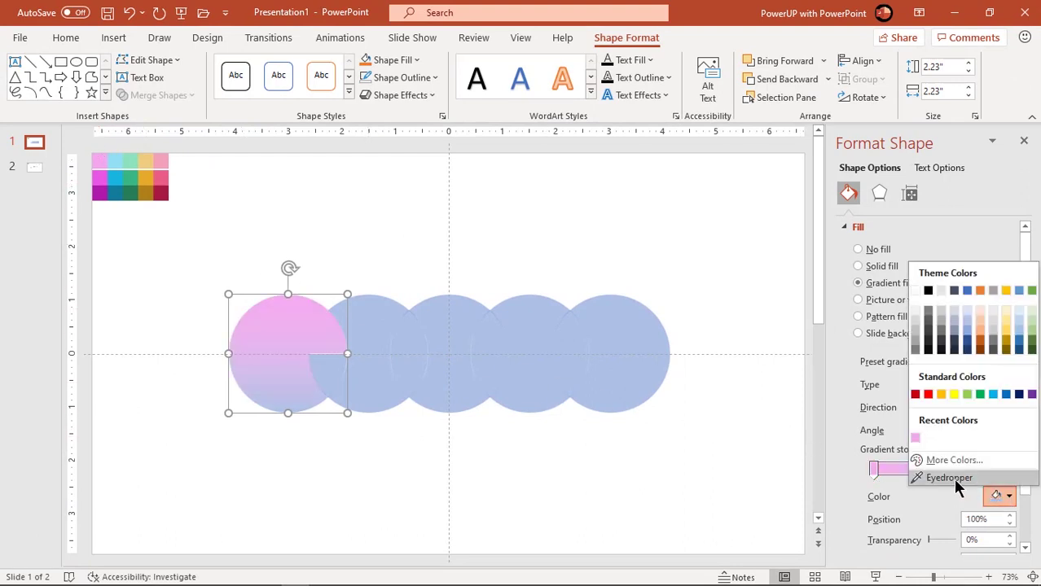
pyautogui.click(960, 479)
pyautogui.click(104, 180)
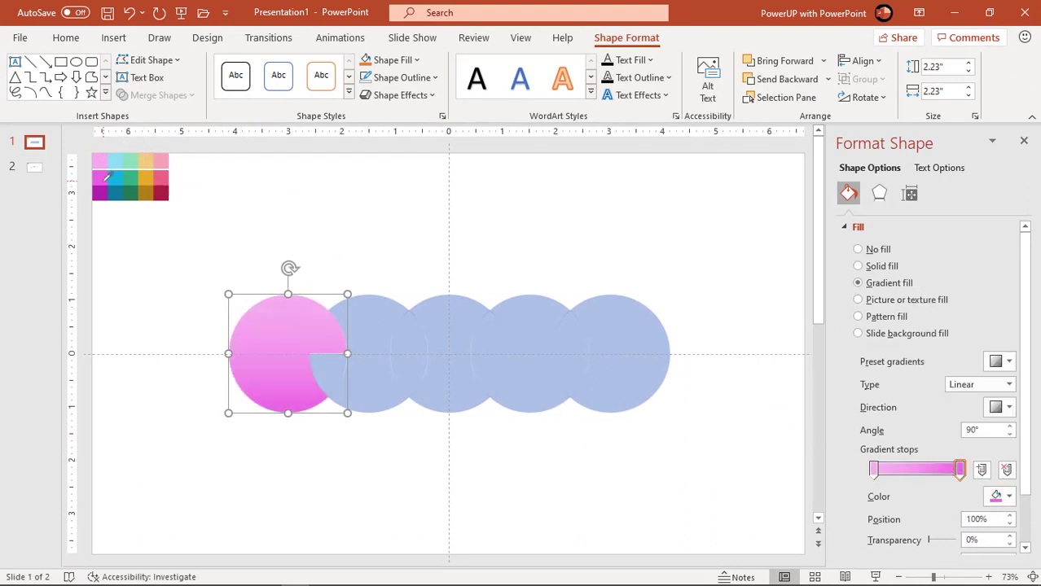
pyautogui.click(378, 456)
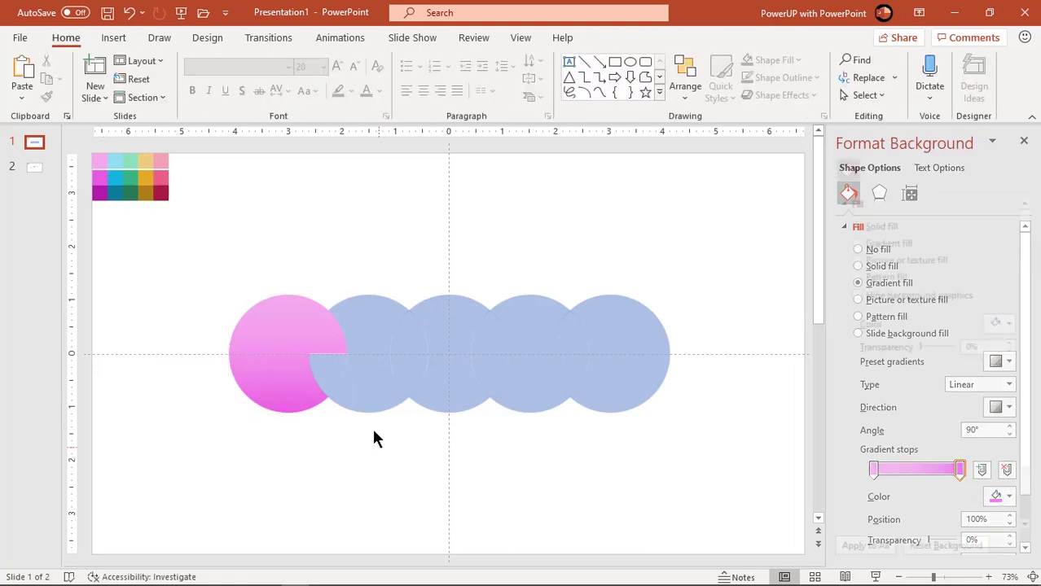
pyautogui.click(329, 369)
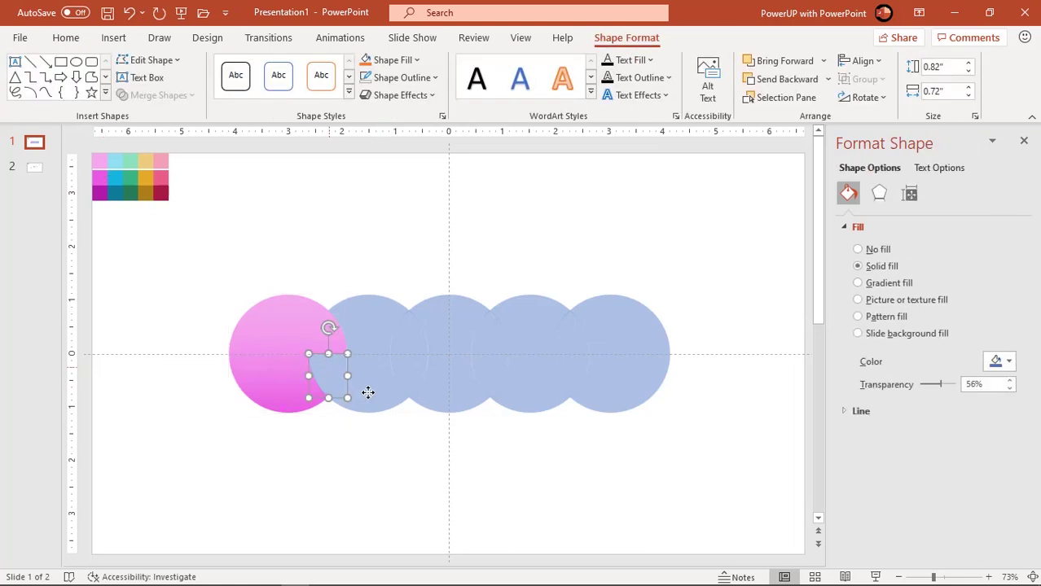
# Union the second circle's pieces into one shape and give it a gradient fill
pyautogui.keyDown('shift'); pyautogui.click(367, 388); pyautogui.keyUp('shift')
pyautogui.keyDown('shift'); pyautogui.click(369, 302); pyautogui.keyUp('shift')
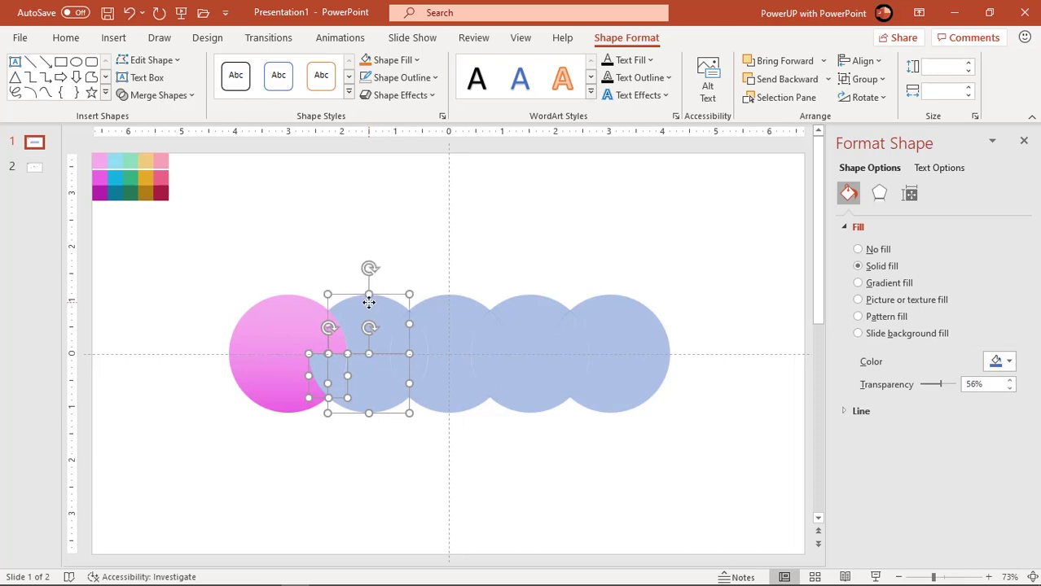
pyautogui.keyDown('shift'); pyautogui.click(405, 342); pyautogui.keyUp('shift')
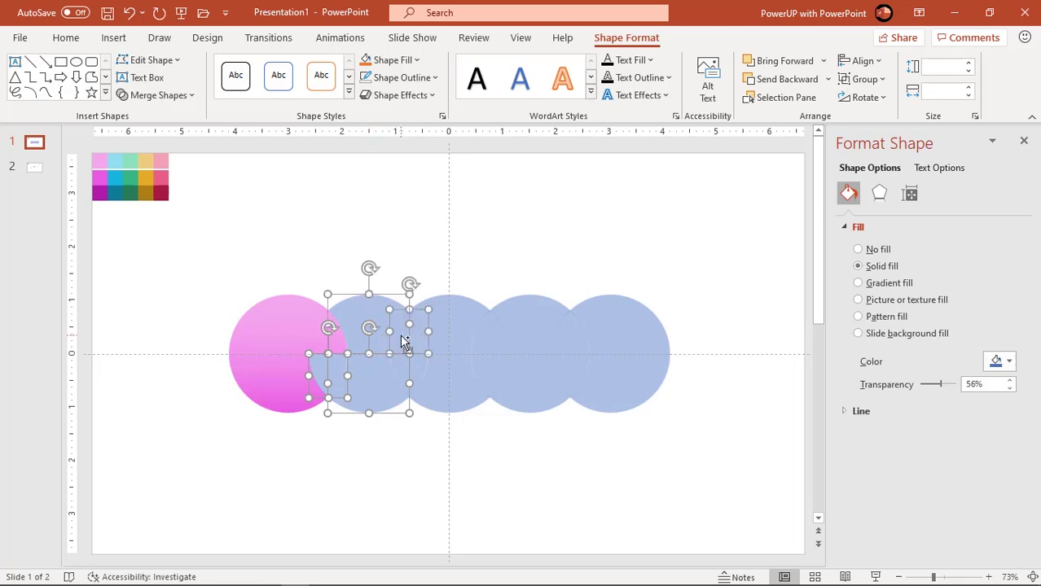
pyautogui.click(172, 106)
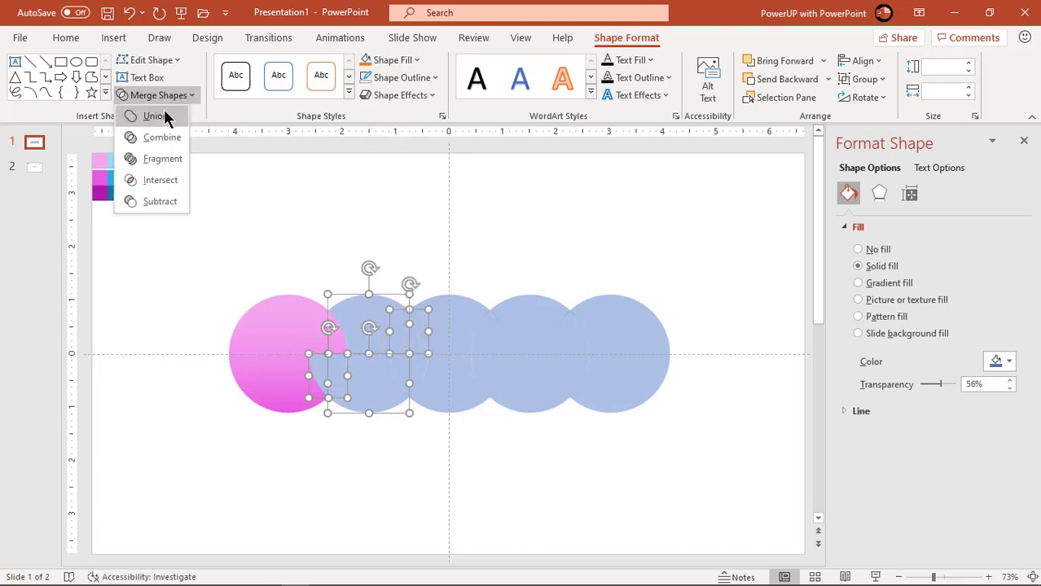
pyautogui.click(163, 114)
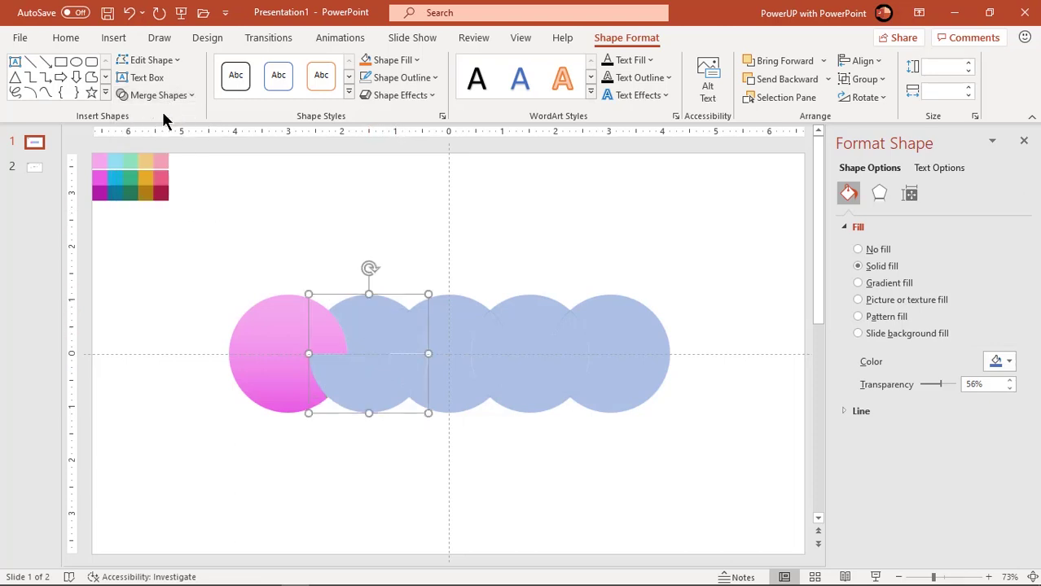
pyautogui.click(877, 285)
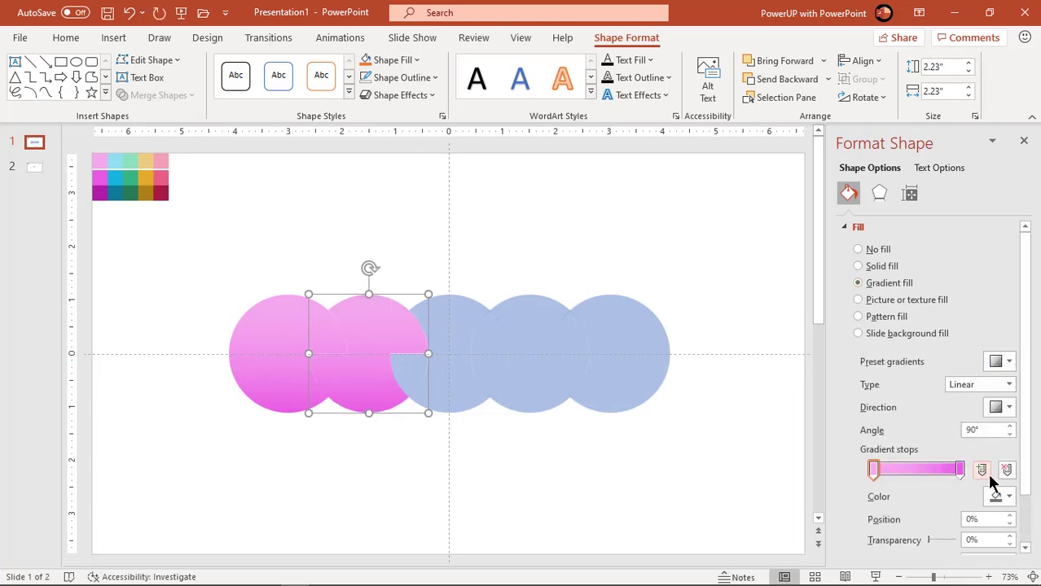
# Eyedrop light blue for the gradient's top stop and cyan for the bottom
pyautogui.click(1007, 497)
pyautogui.click(920, 435)
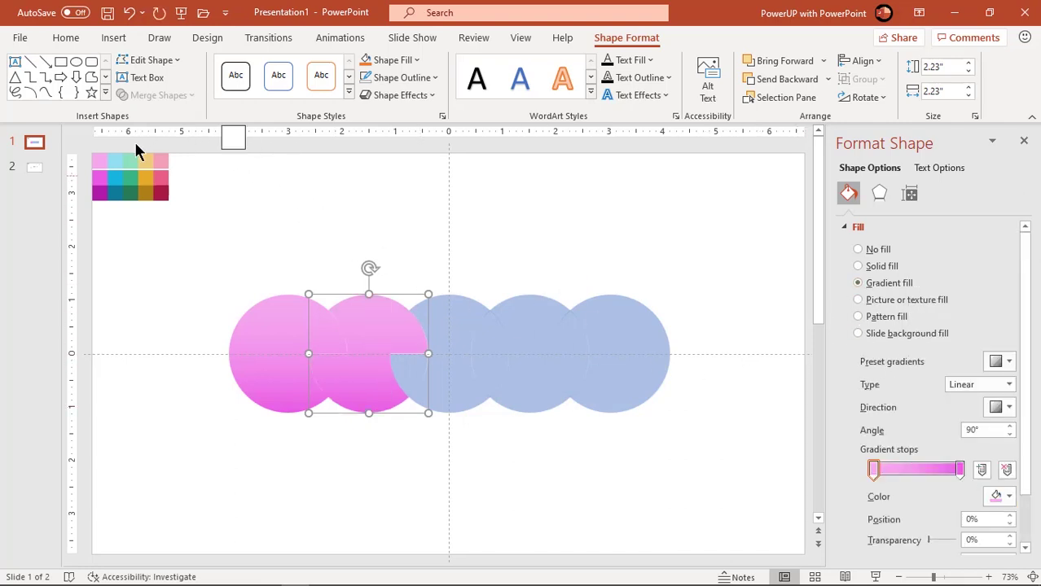
pyautogui.click(152, 168)
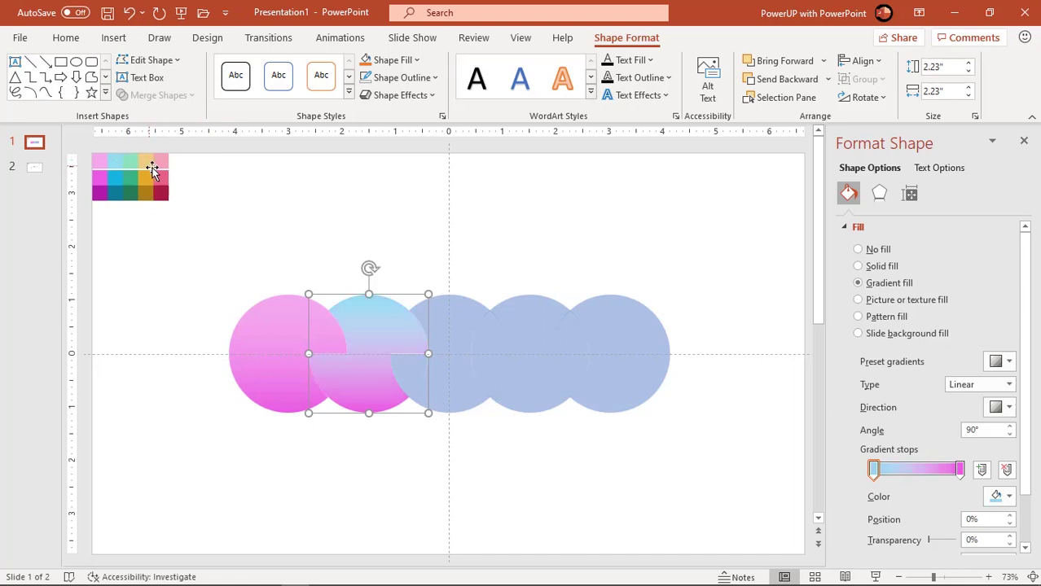
pyautogui.click(960, 469)
pyautogui.click(1008, 496)
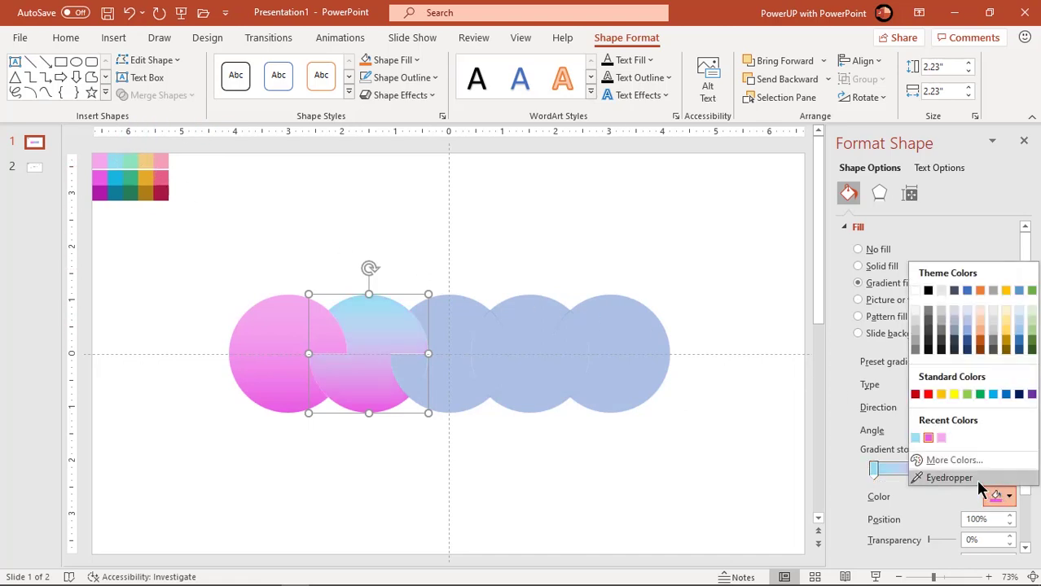
pyautogui.click(928, 477)
pyautogui.click(119, 180)
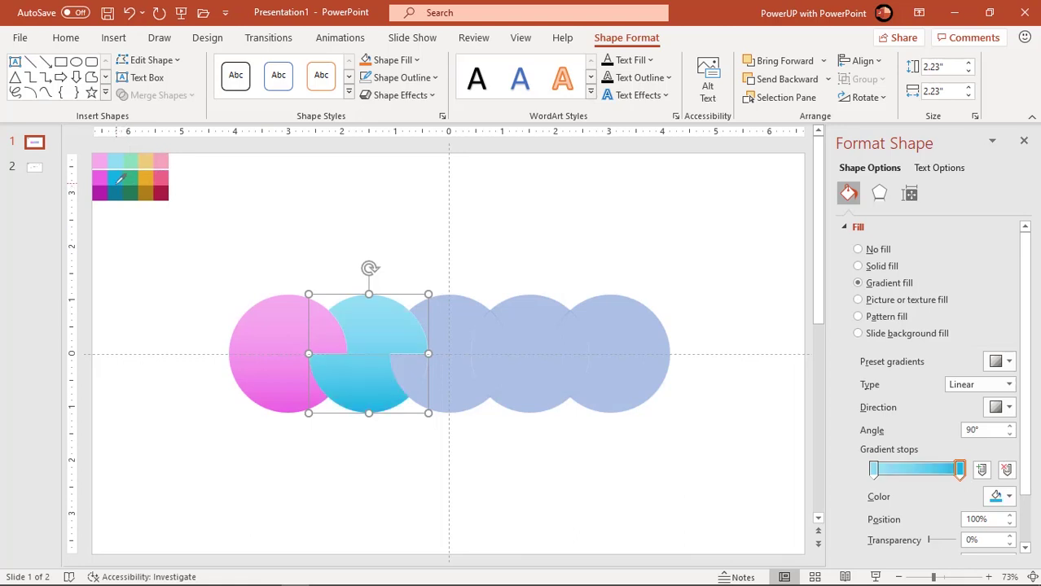
pyautogui.click(408, 364)
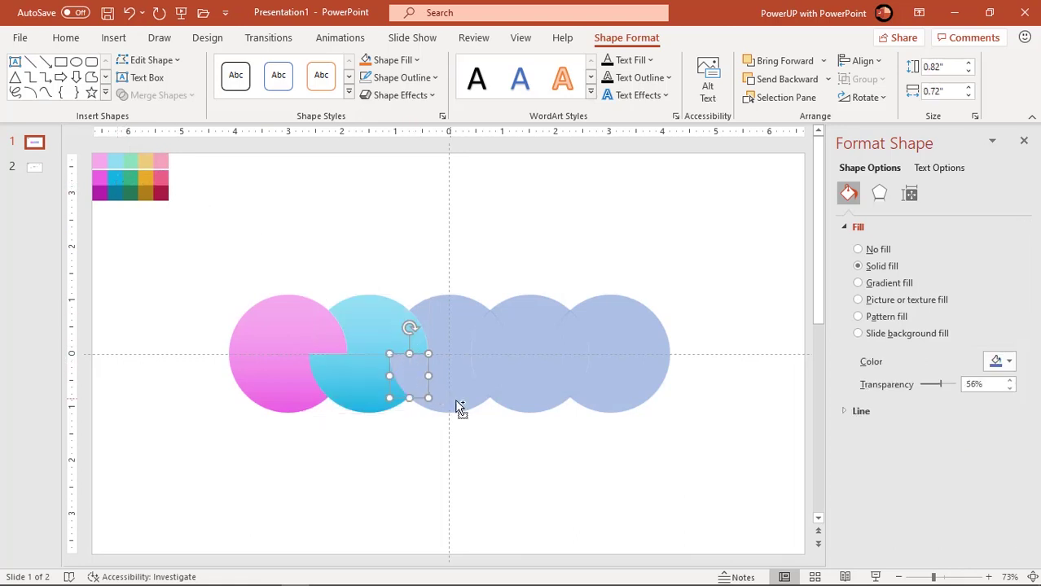
# Union the third circle's pieces into one shape and give it a gradient fill
pyautogui.keyDown('shift'); pyautogui.click(448, 397); pyautogui.keyUp('shift')
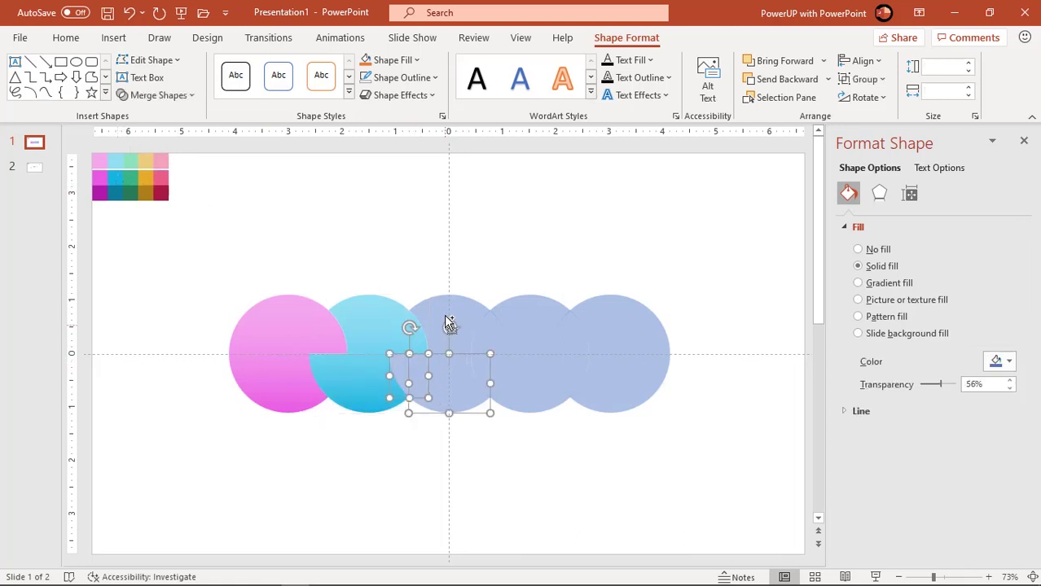
pyautogui.keyDown('shift'); pyautogui.click(481, 335); pyautogui.keyUp('shift')
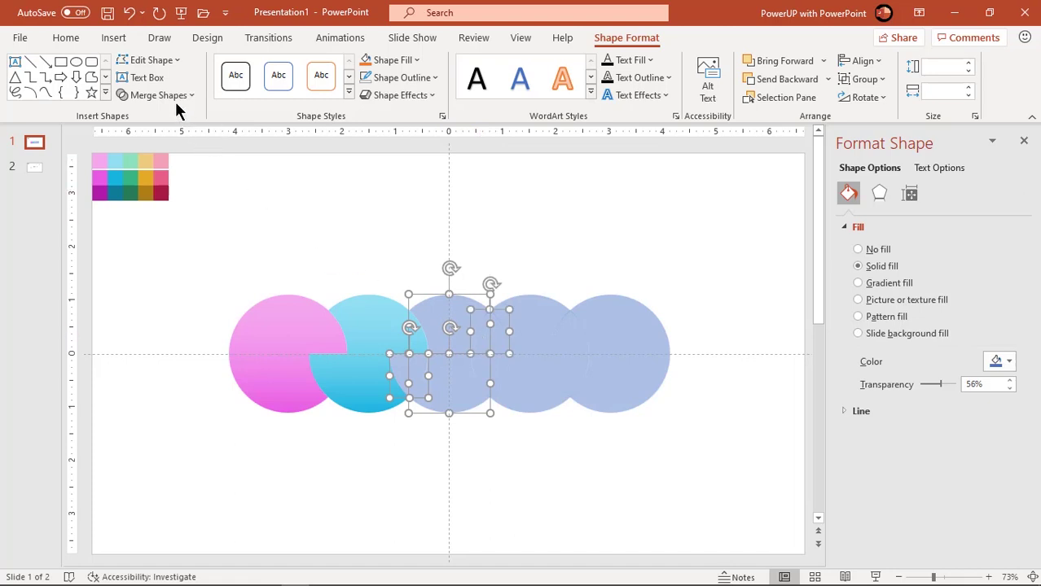
pyautogui.click(174, 99)
pyautogui.click(163, 114)
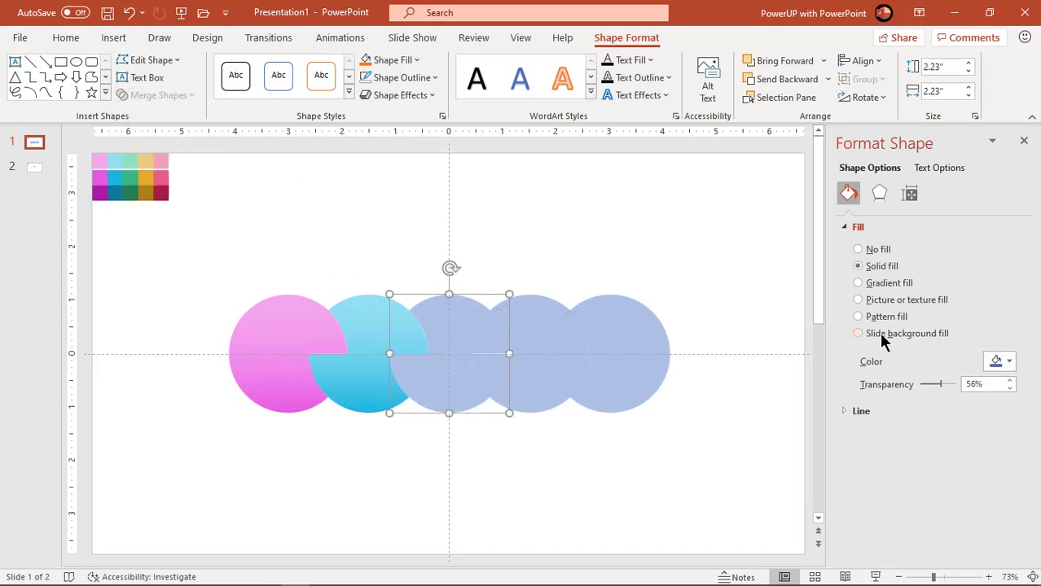
pyautogui.click(889, 287)
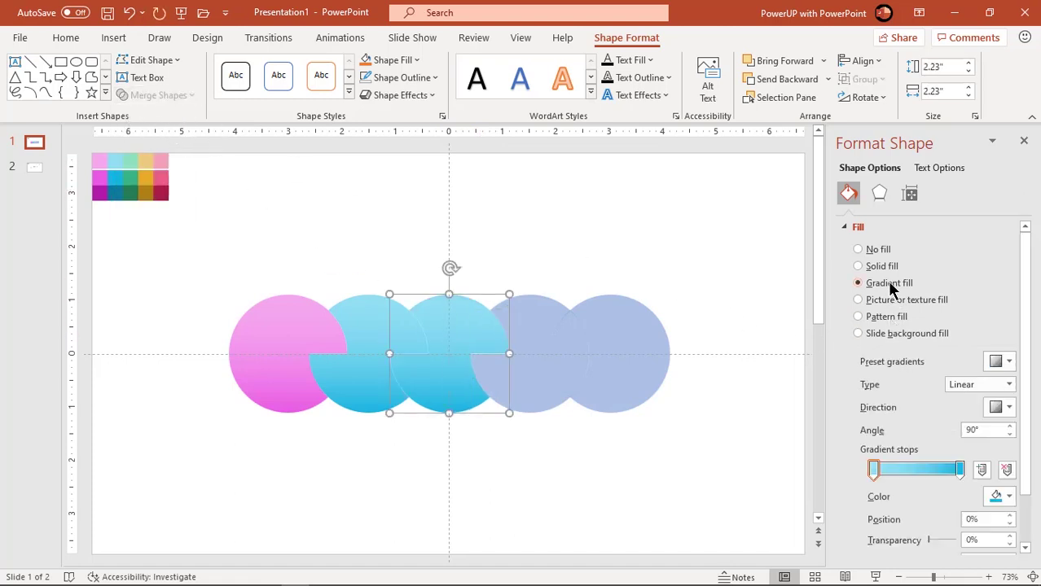
# Eyedrop light green for the gradient's top stop and deeper green for the bottom
pyautogui.click(1002, 496)
pyautogui.click(951, 477)
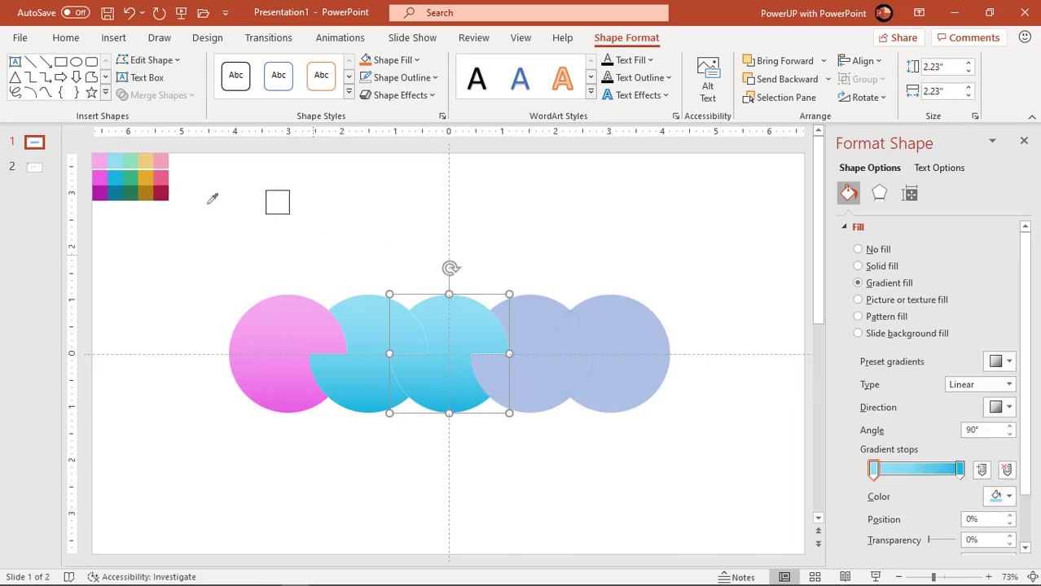
pyautogui.click(133, 160)
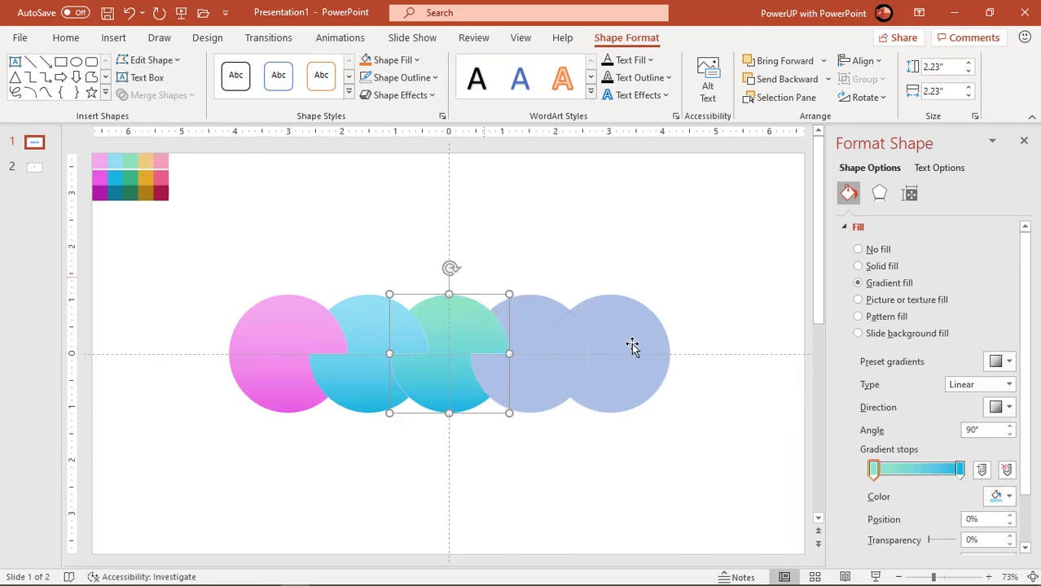
pyautogui.click(959, 470)
pyautogui.click(1008, 496)
pyautogui.click(883, 477)
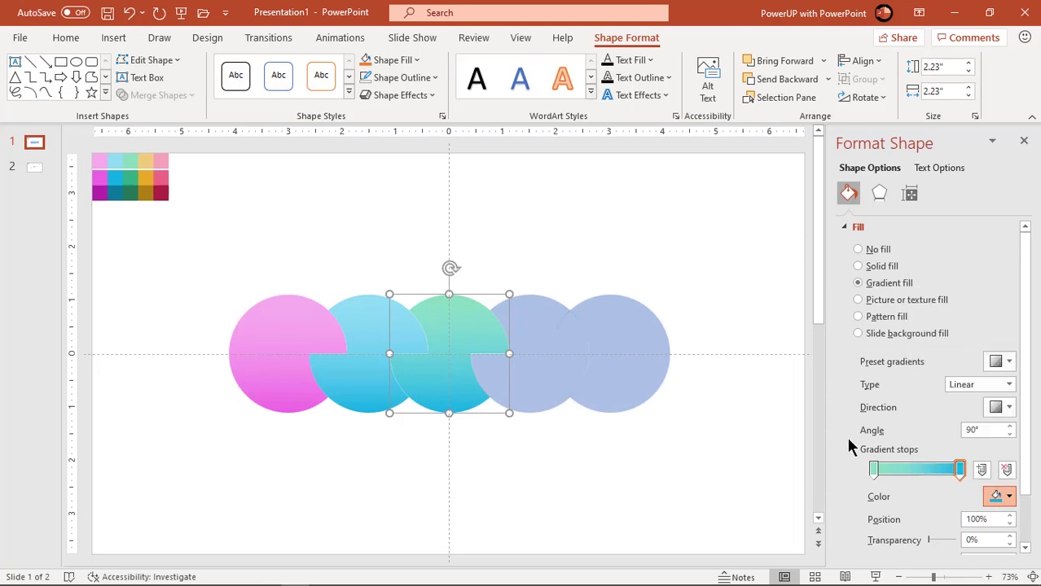
pyautogui.click(151, 185)
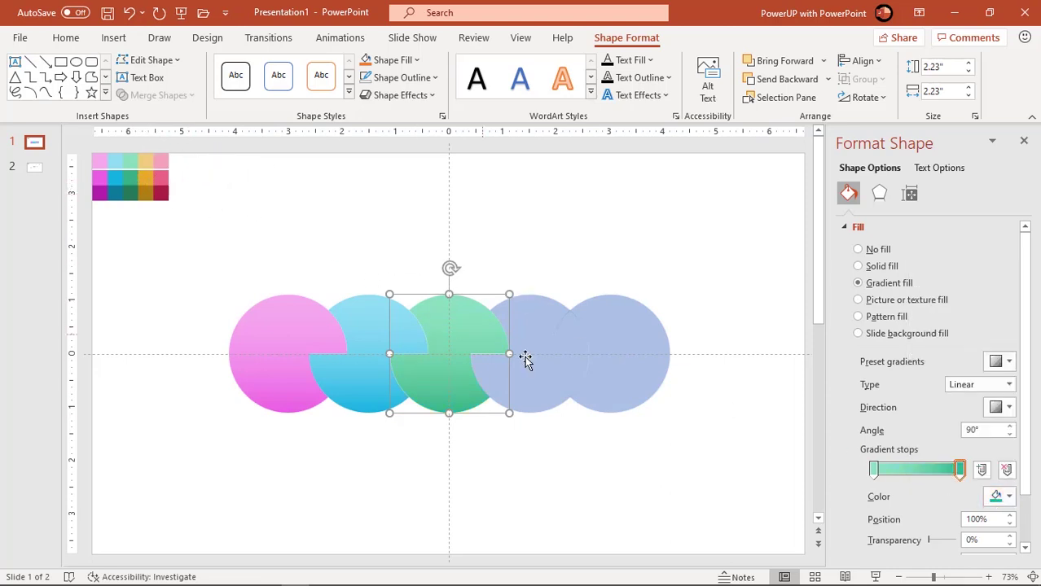
pyautogui.click(491, 364)
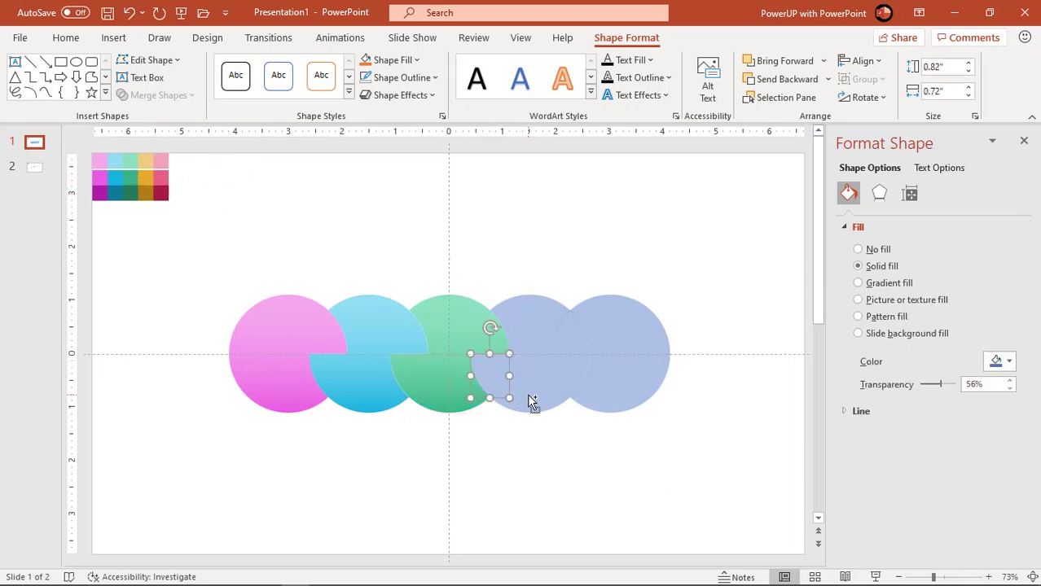
# Union the fourth circle's pieces into one shape and give it a gradient fill
pyautogui.keyDown('shift'); pyautogui.click(527, 393); pyautogui.keyUp('shift')
pyautogui.keyDown('shift'); pyautogui.click(522, 312); pyautogui.keyUp('shift')
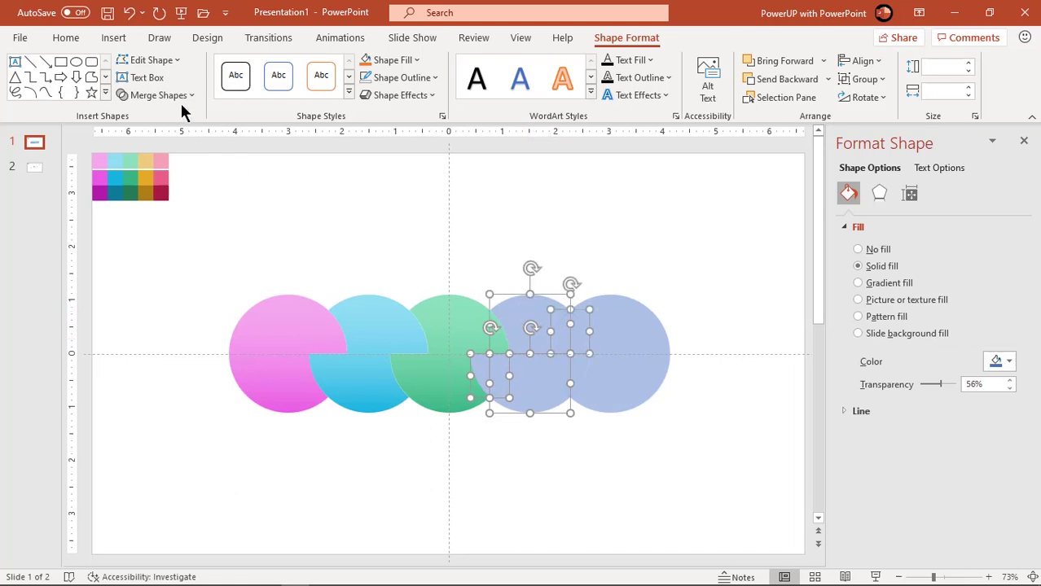
pyautogui.click(178, 97)
pyautogui.click(164, 114)
pyautogui.click(889, 282)
# Eyedrop pale yellow for the fourth circle's top stop and orange for the bottom
pyautogui.click(997, 496)
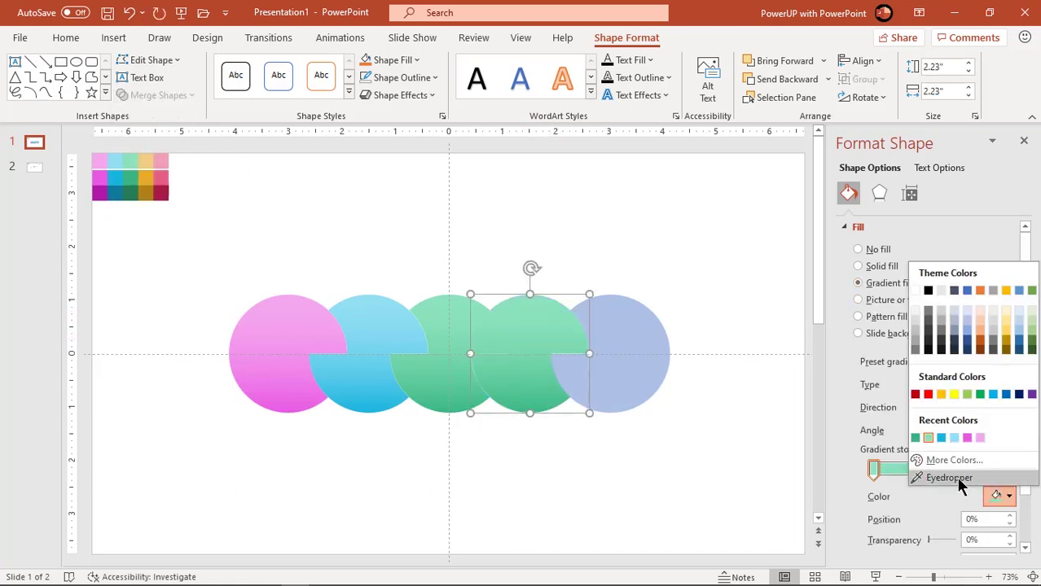
pyautogui.click(925, 477)
pyautogui.click(147, 162)
pyautogui.click(960, 470)
pyautogui.click(1008, 498)
pyautogui.click(925, 477)
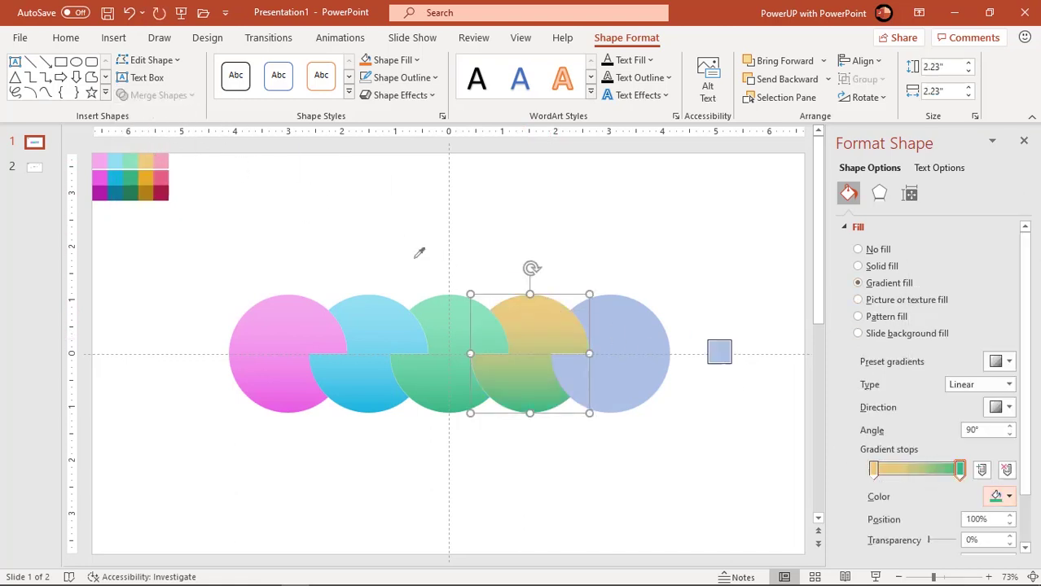
pyautogui.click(153, 176)
# Union the leftover piece into the fifth circle and give it a gradient fill
pyautogui.click(575, 364)
pyautogui.keyDown('shift'); pyautogui.click(627, 334); pyautogui.keyUp('shift')
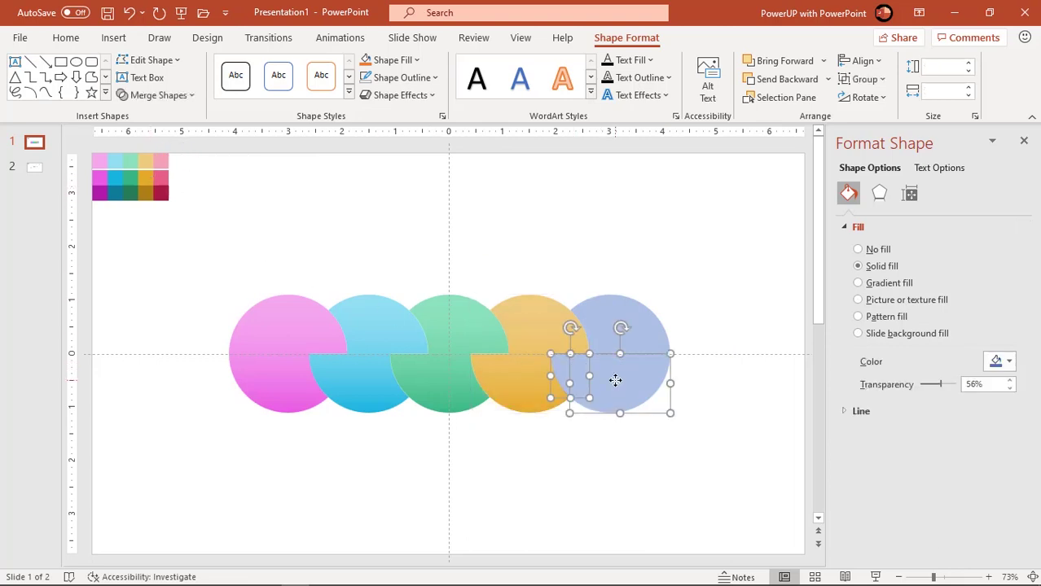
pyautogui.click(159, 95)
pyautogui.click(160, 118)
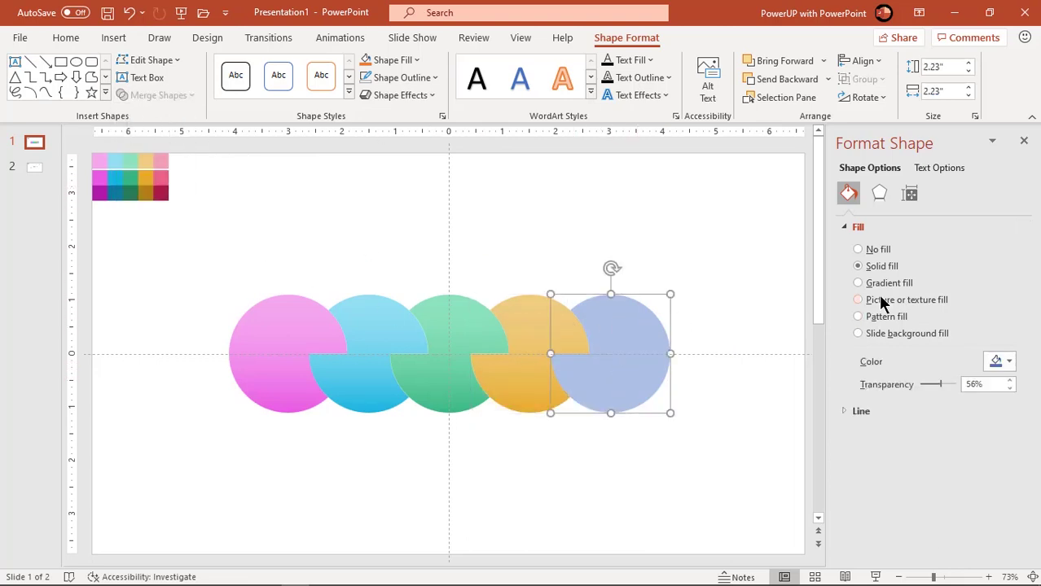
pyautogui.click(858, 283)
# Eyedrop pink for the fifth circle's top stop and deeper pink for the bottom
pyautogui.click(1002, 496)
pyautogui.click(928, 478)
pyautogui.click(160, 161)
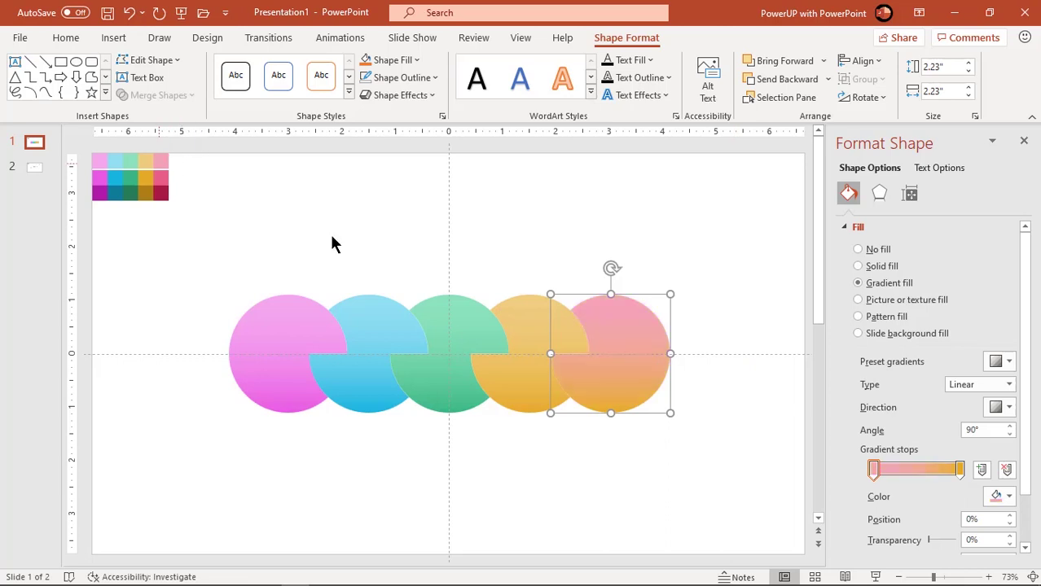
pyautogui.click(960, 469)
pyautogui.click(1008, 496)
pyautogui.click(936, 478)
pyautogui.click(160, 176)
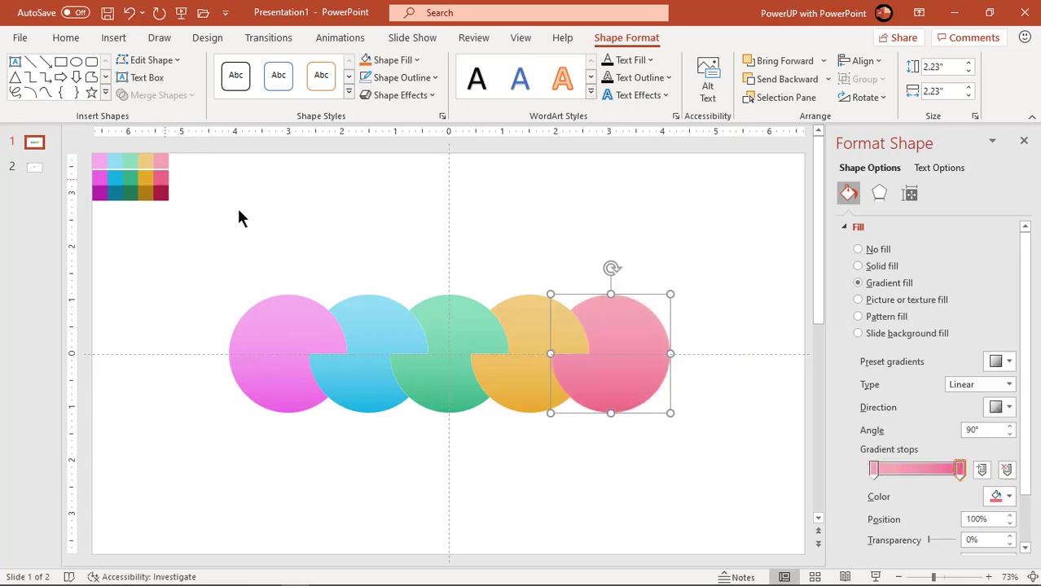
pyautogui.click(407, 246)
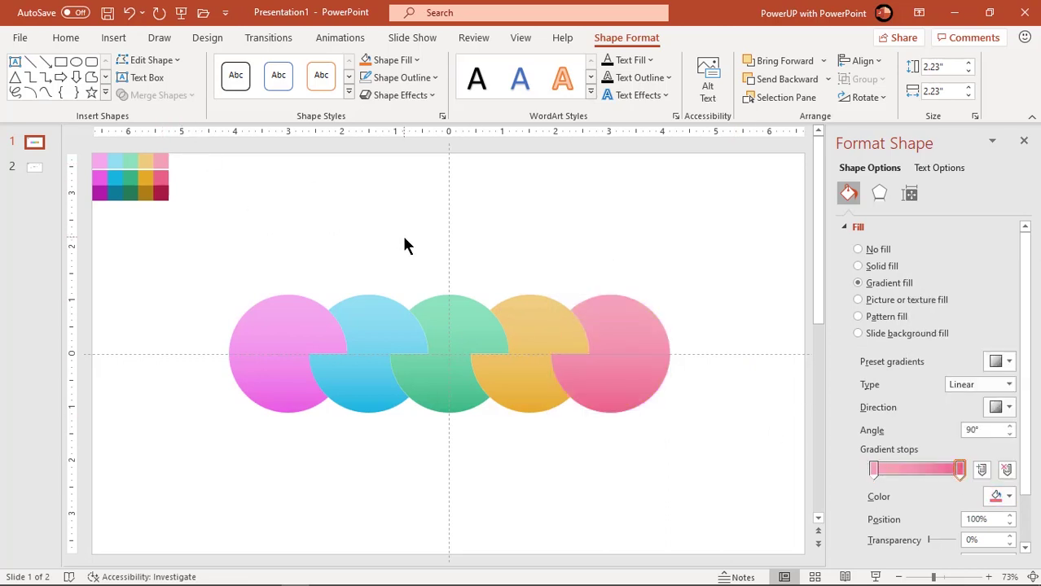
pyautogui.click(518, 386)
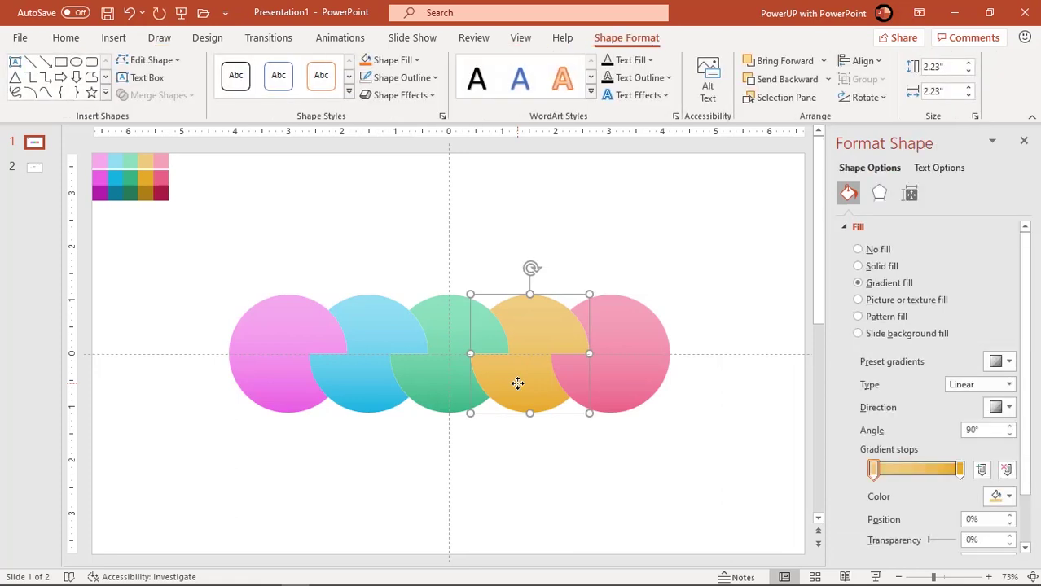
# Bring the orange, green, blue and magenta circles to the front, one after another
pyautogui.rightClick(517, 386)
pyautogui.click(565, 192)
pyautogui.click(430, 387)
pyautogui.rightClick(429, 388)
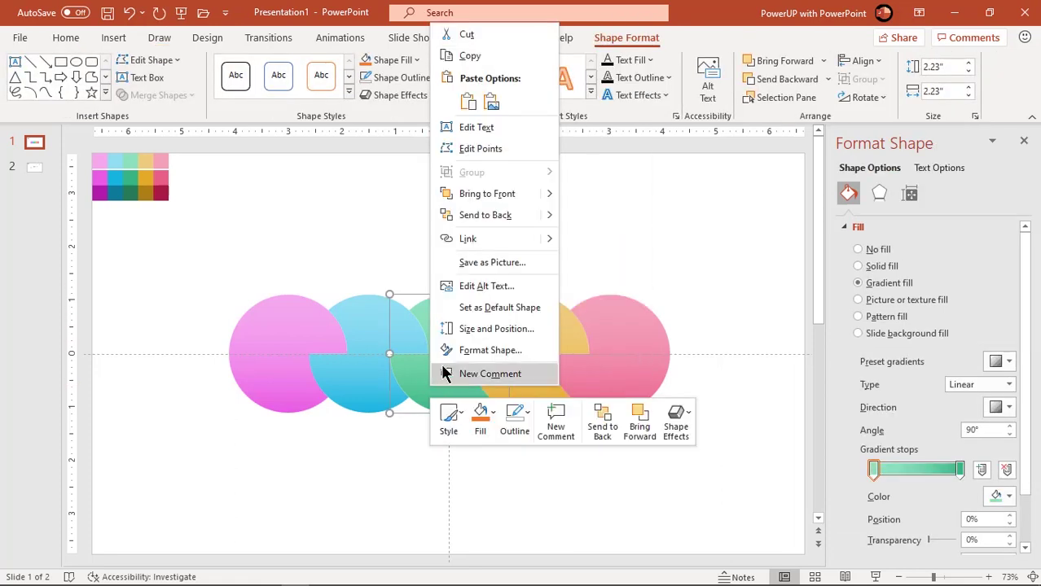
pyautogui.click(470, 200)
pyautogui.click(344, 386)
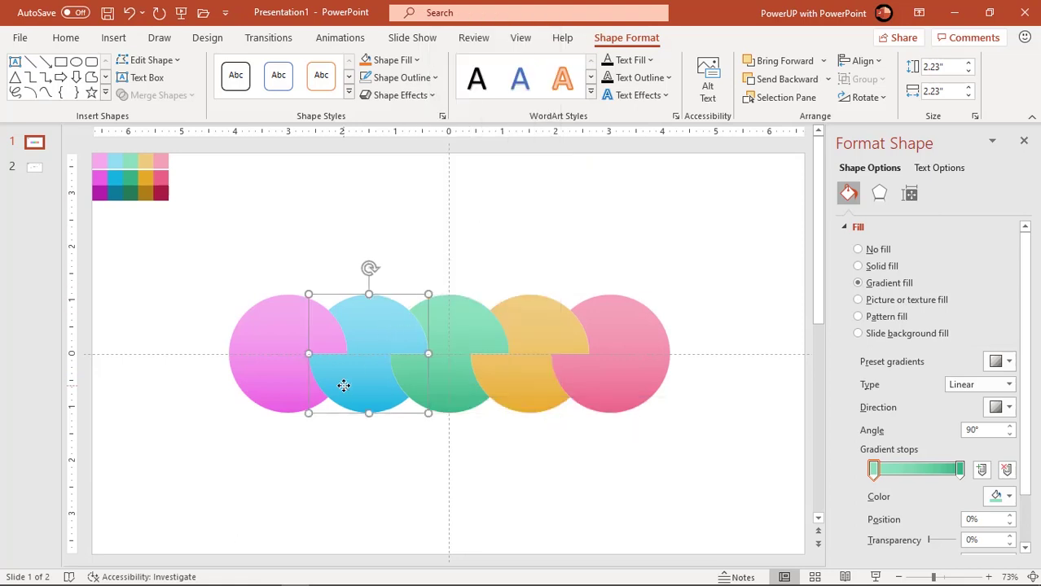
pyautogui.rightClick(343, 386)
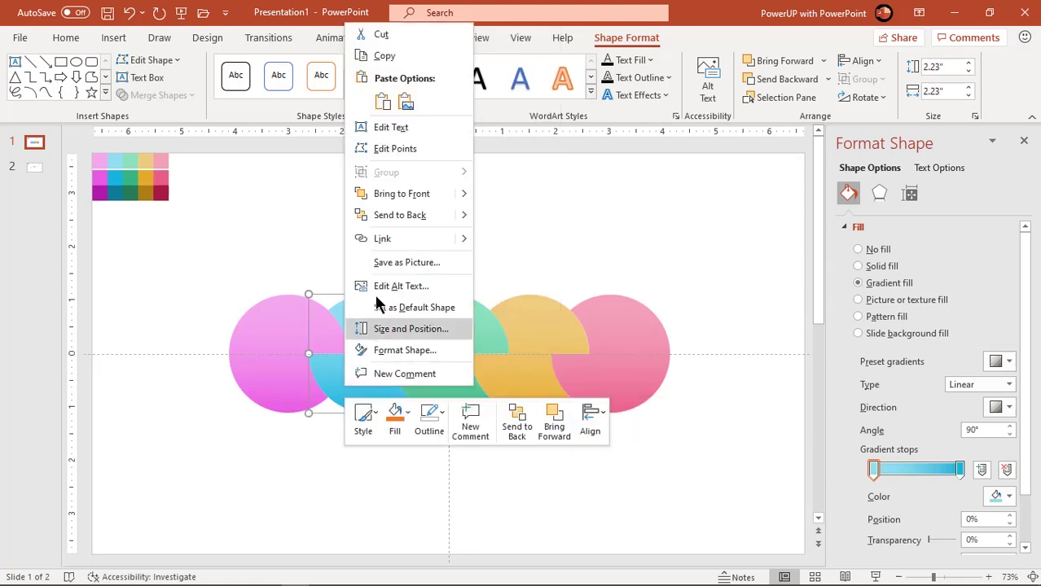
pyautogui.click(393, 194)
pyautogui.click(278, 387)
pyautogui.rightClick(278, 388)
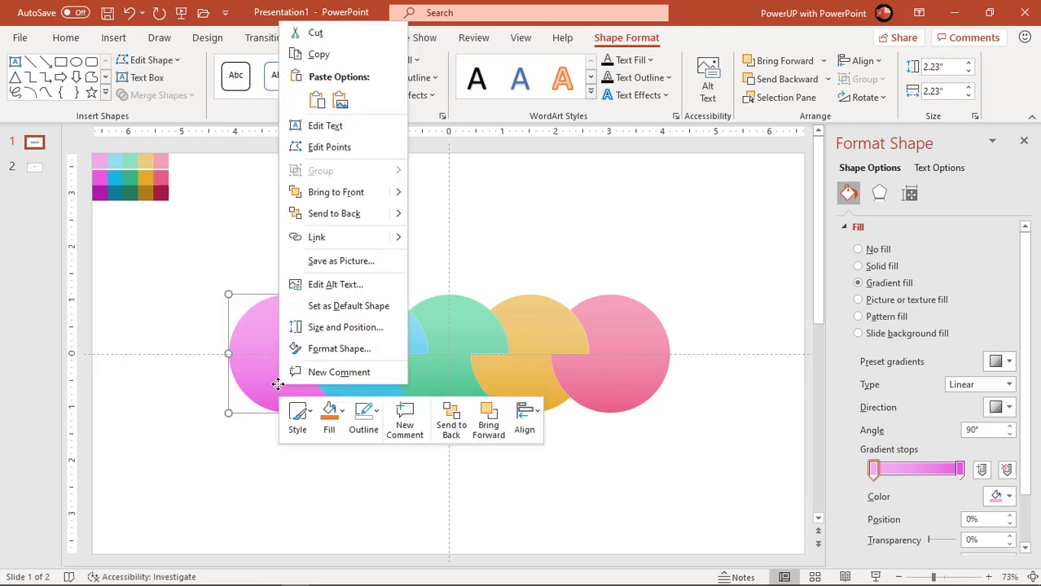
pyautogui.click(318, 194)
pyautogui.click(557, 476)
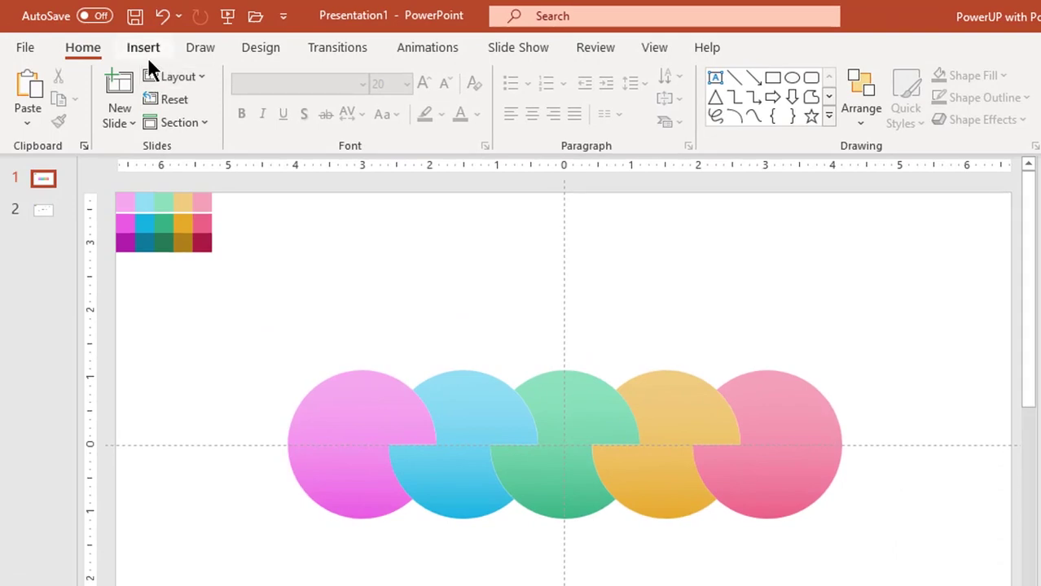
# Draw a right triangle above the circles and flip it vertically and horizontally
pyautogui.click(119, 43)
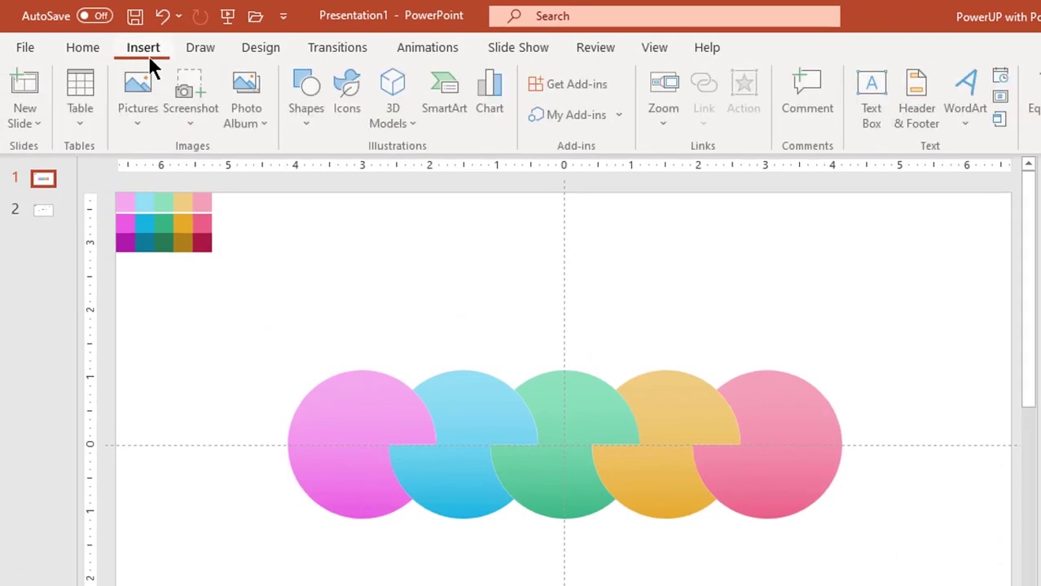
pyautogui.click(308, 122)
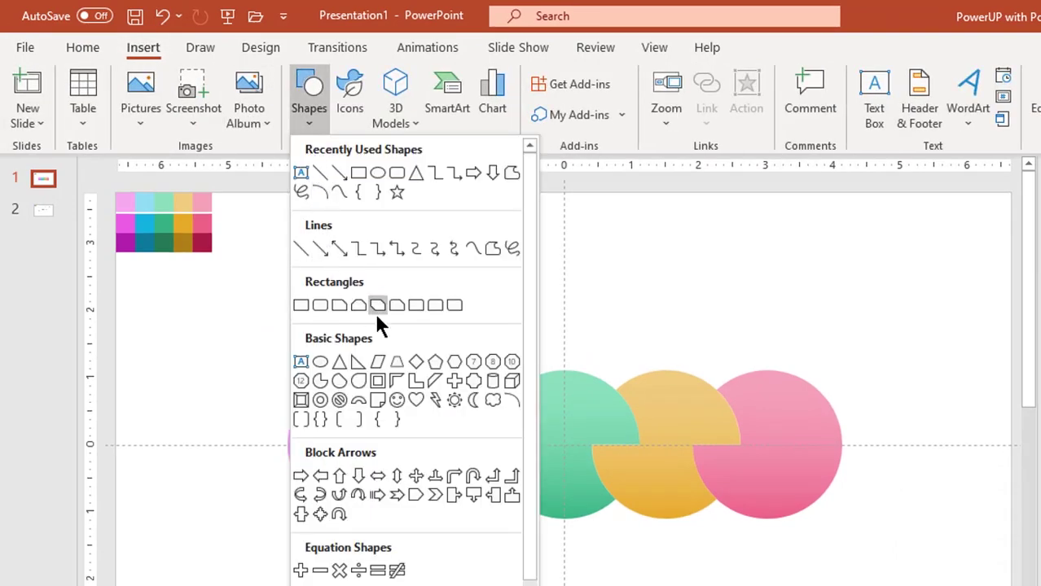
pyautogui.click(357, 363)
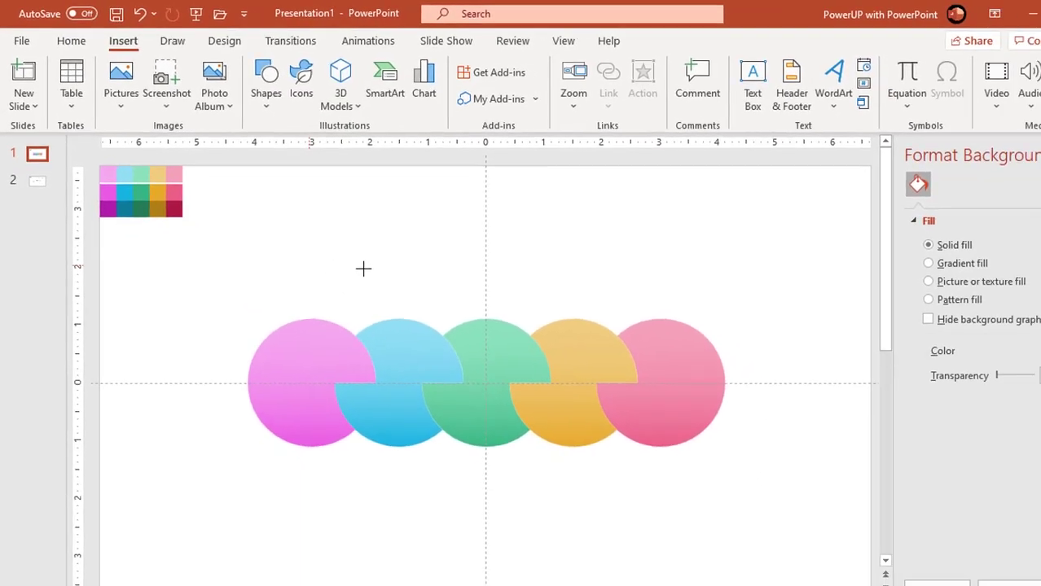
pyautogui.moveTo(305, 264); pyautogui.dragTo(486, 294)
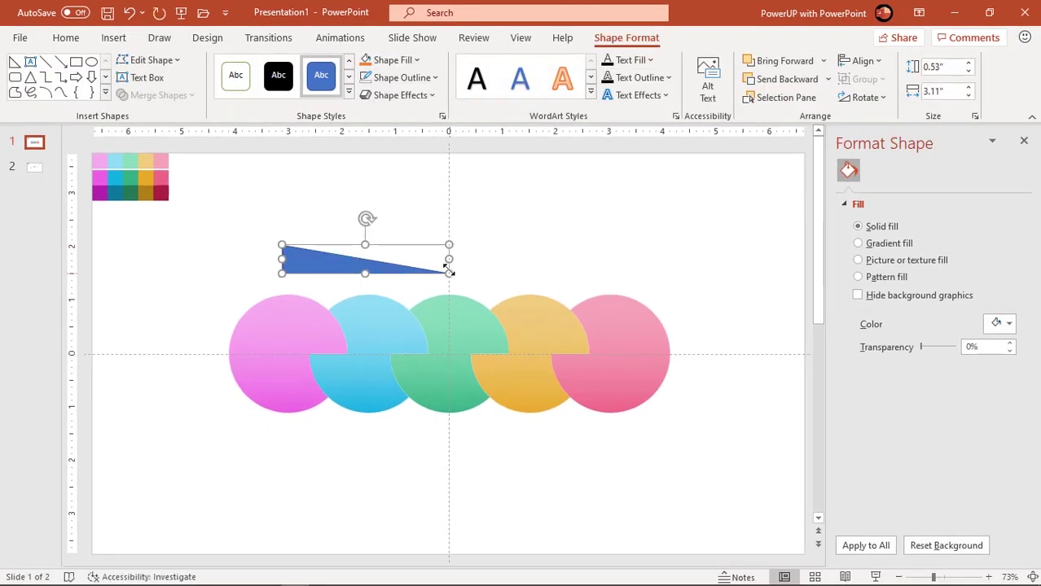
pyautogui.click(870, 106)
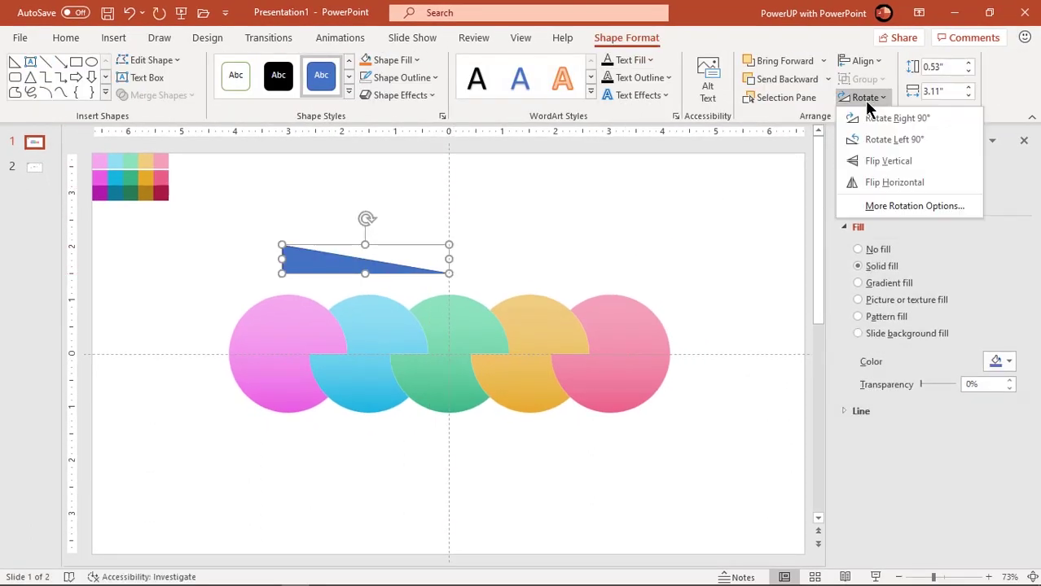
pyautogui.click(860, 157)
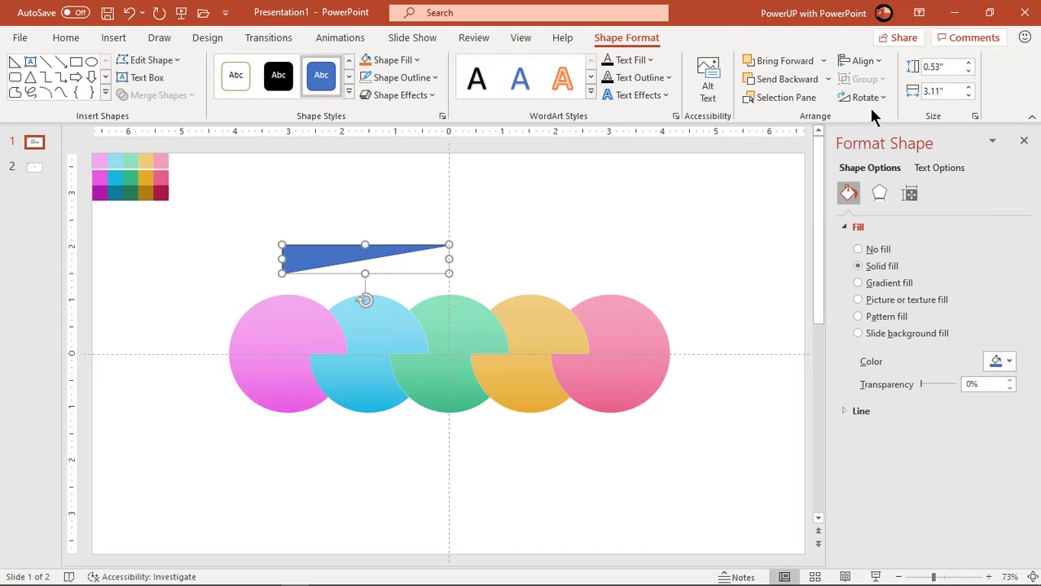
pyautogui.click(870, 100)
pyautogui.click(873, 190)
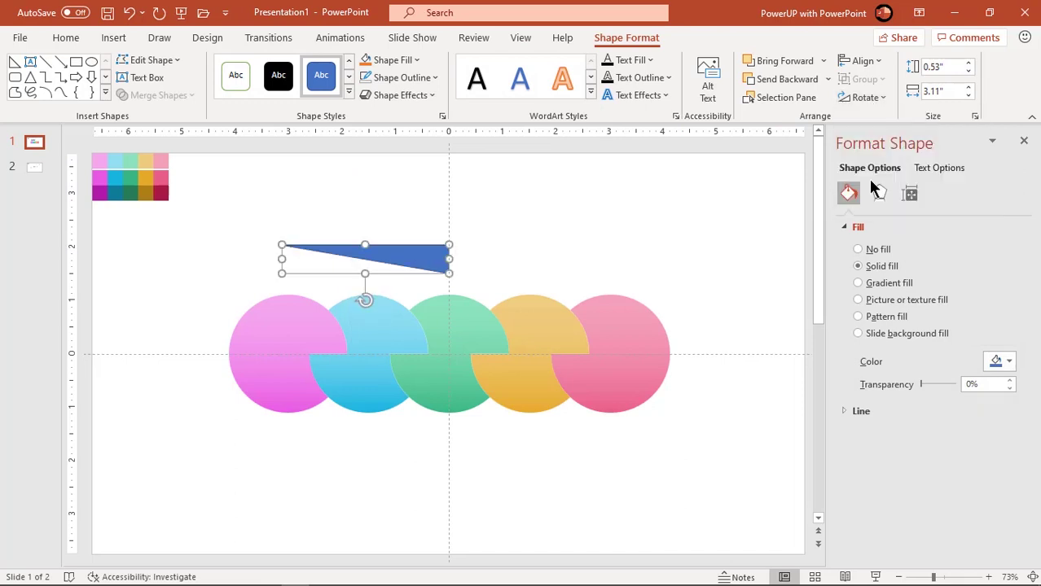
# Remove the triangle's outline and move it below the orange and pink circles
pyautogui.click(417, 80)
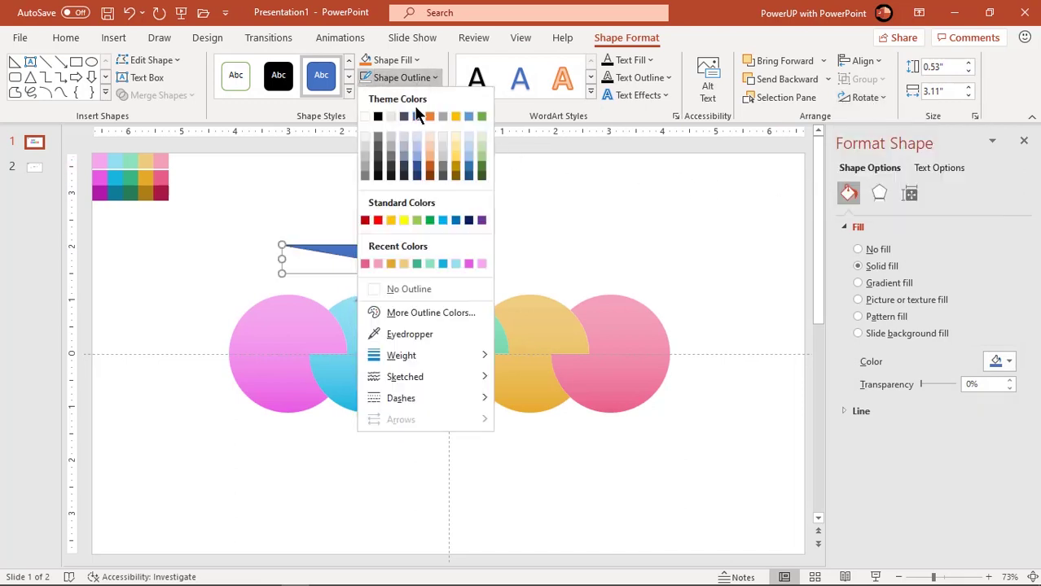
pyautogui.click(416, 291)
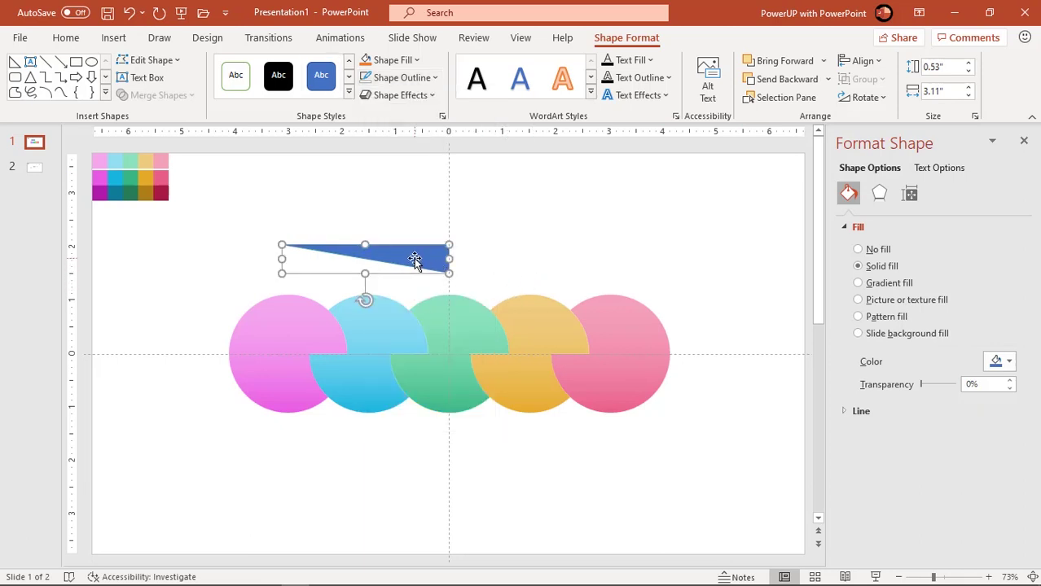
pyautogui.moveTo(414, 258); pyautogui.dragTo(673, 437)
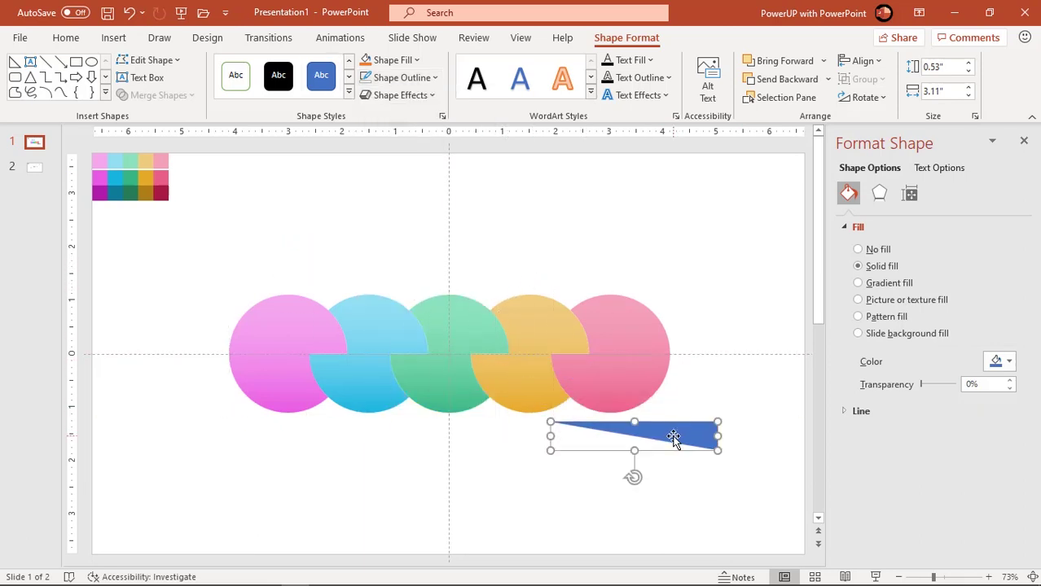
pyautogui.scroll(8, 672, 437)
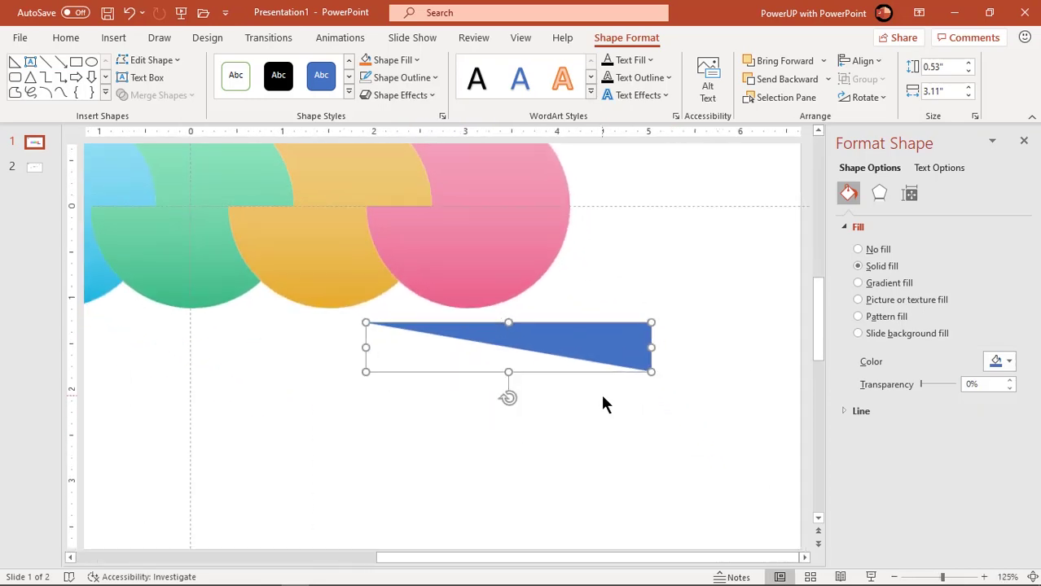
# Give the wedge a gradient fill: dark grey first stop, end stop sampled from the pink circle
pyautogui.scroll(2, 605, 401)
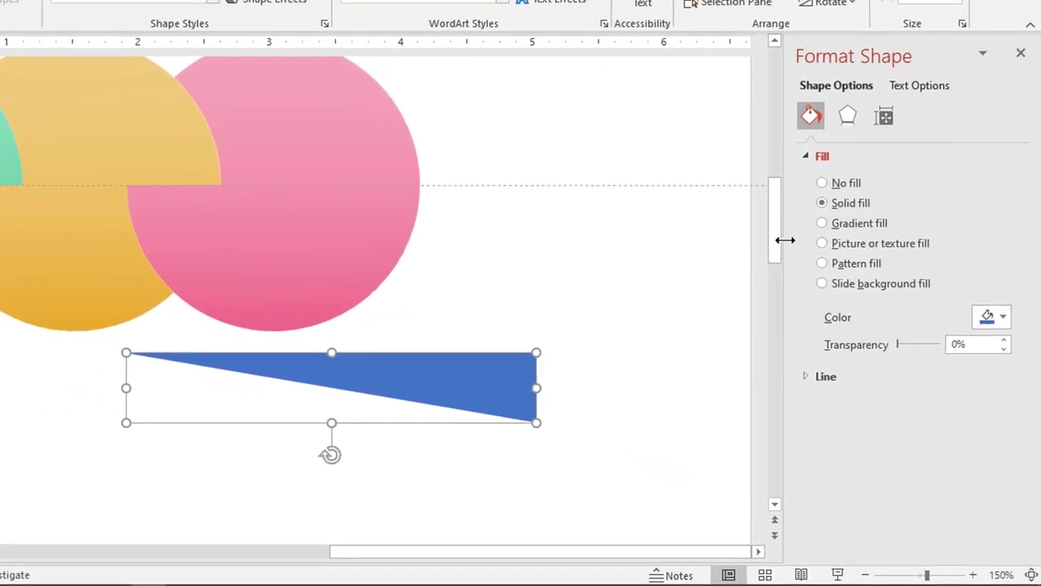
pyautogui.click(819, 218)
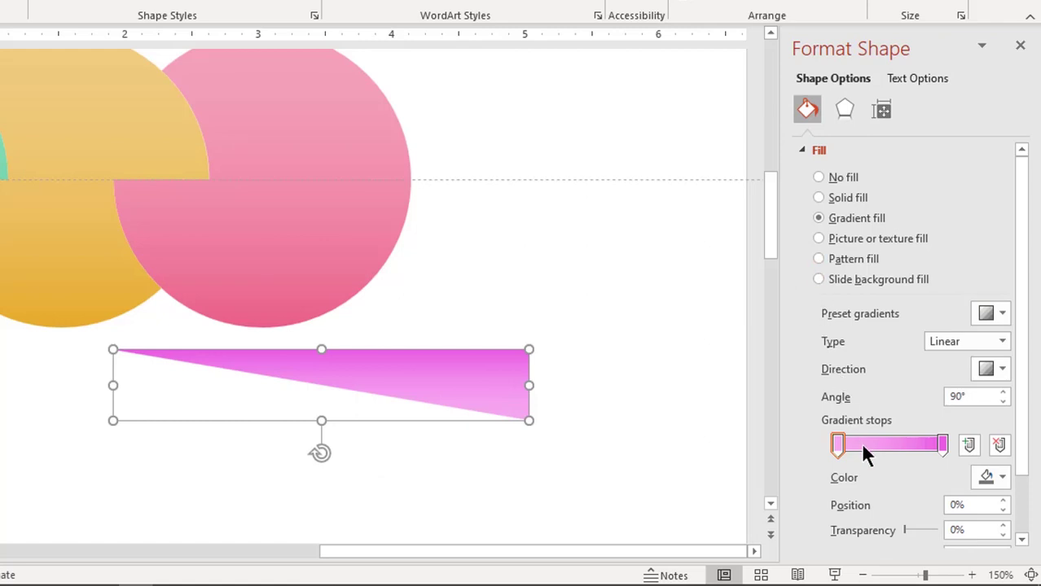
pyautogui.click(989, 476)
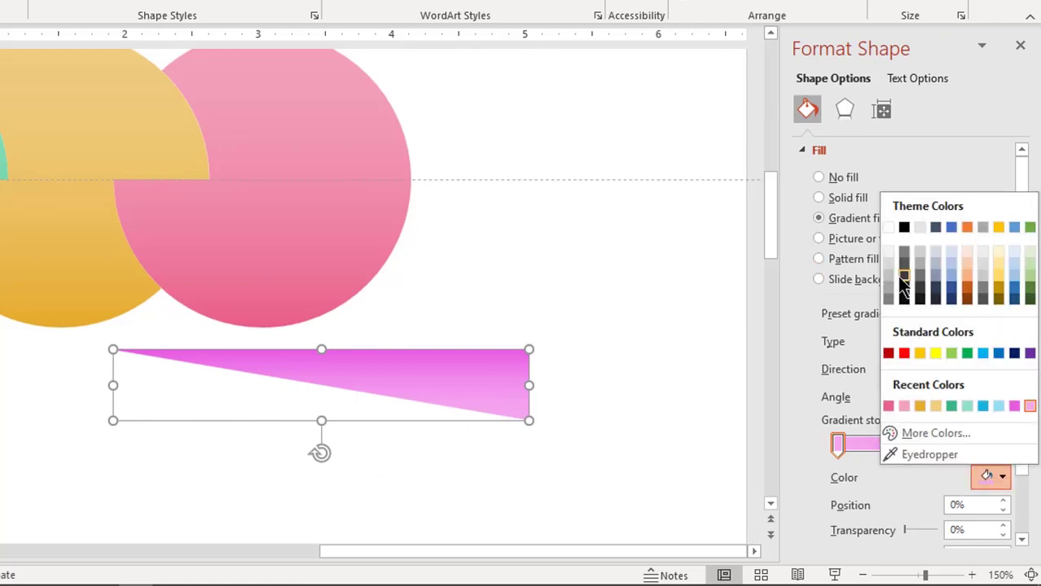
pyautogui.click(902, 285)
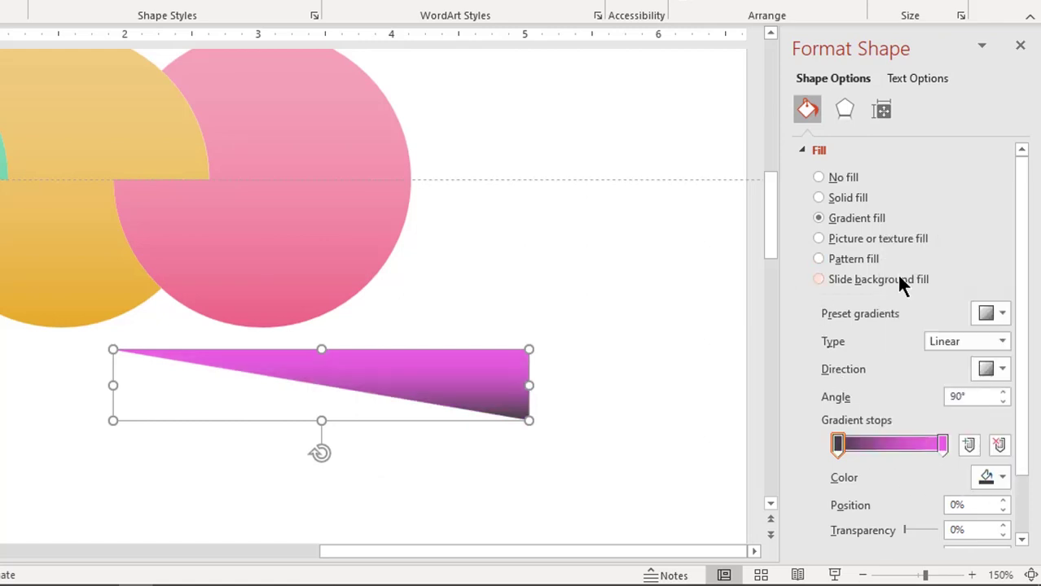
pyautogui.click(944, 448)
pyautogui.click(989, 477)
pyautogui.click(935, 455)
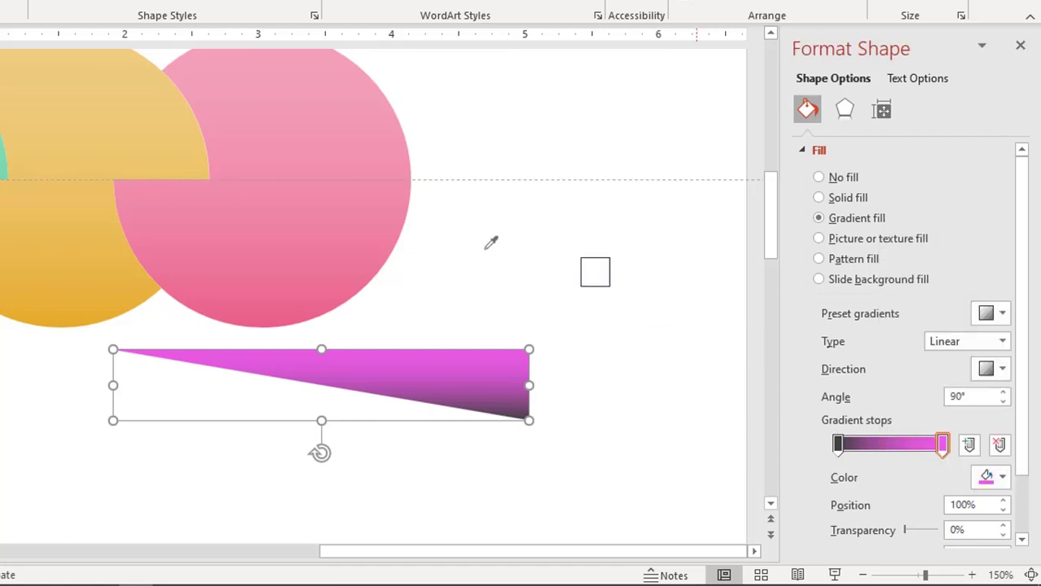
pyautogui.click(238, 183)
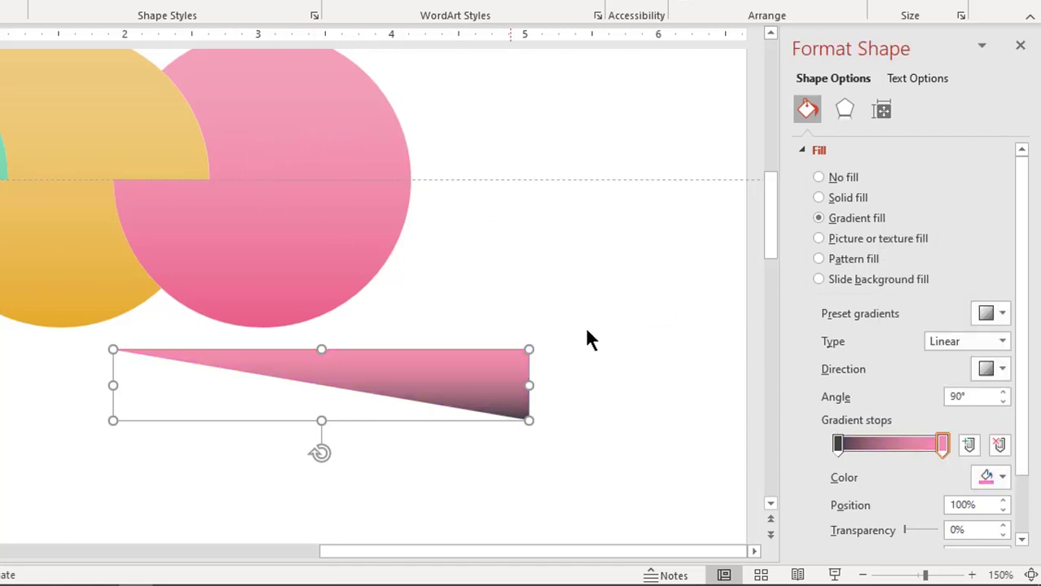
# Set the gradient to Linear Right at 230°, right stop 100% transparent at 89%
pyautogui.click(1001, 370)
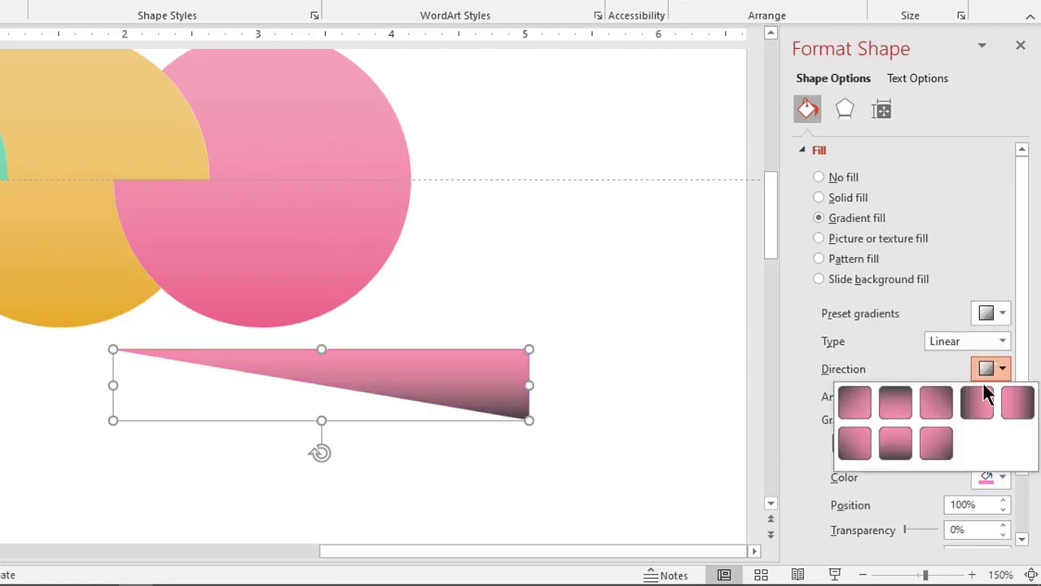
pyautogui.click(976, 395)
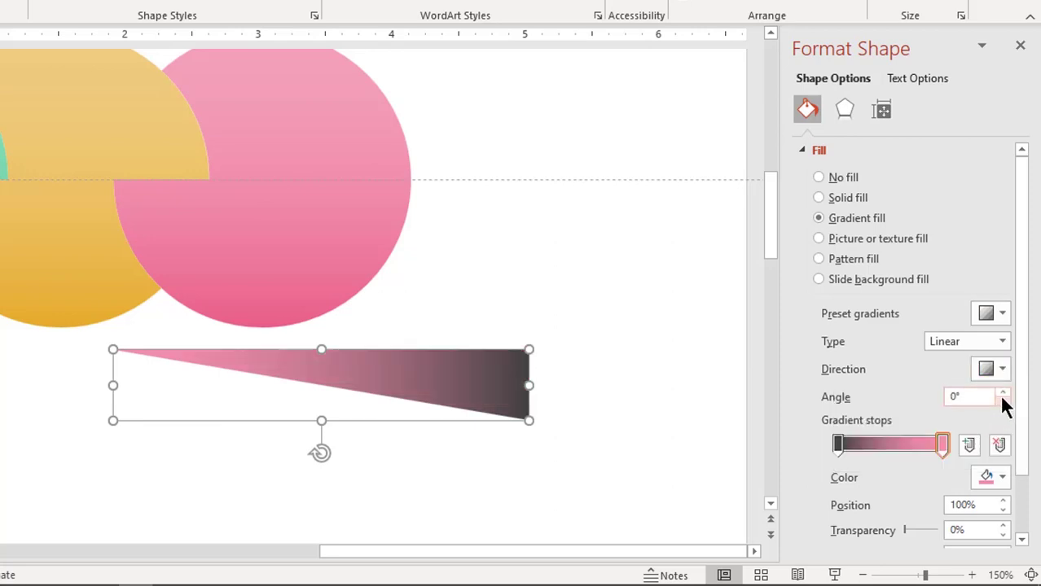
pyautogui.click(1001, 391)
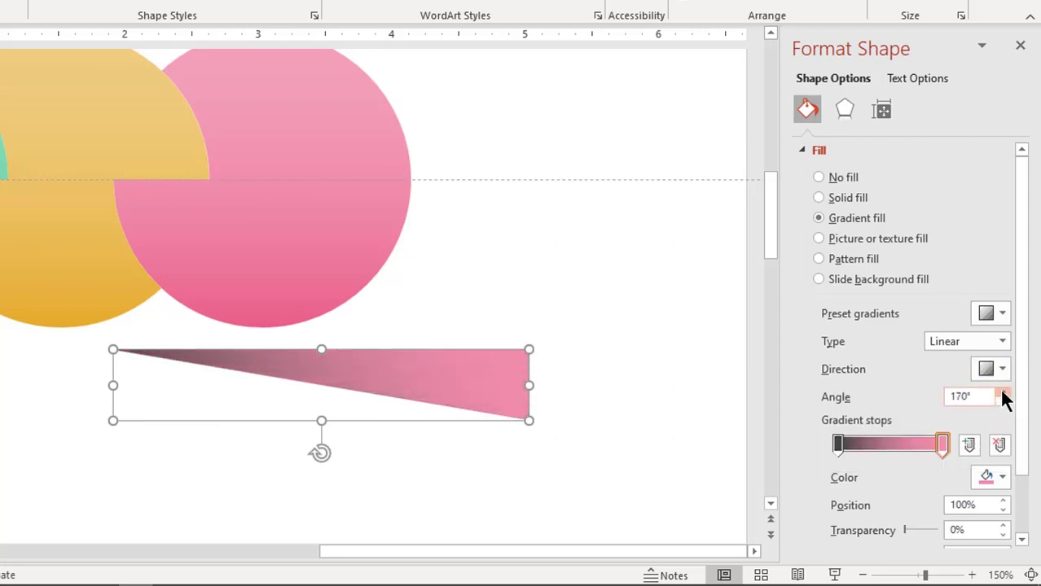
pyautogui.click(1001, 391)
pyautogui.click(1001, 391)
pyautogui.click(1001, 391)
pyautogui.click(1001, 391)
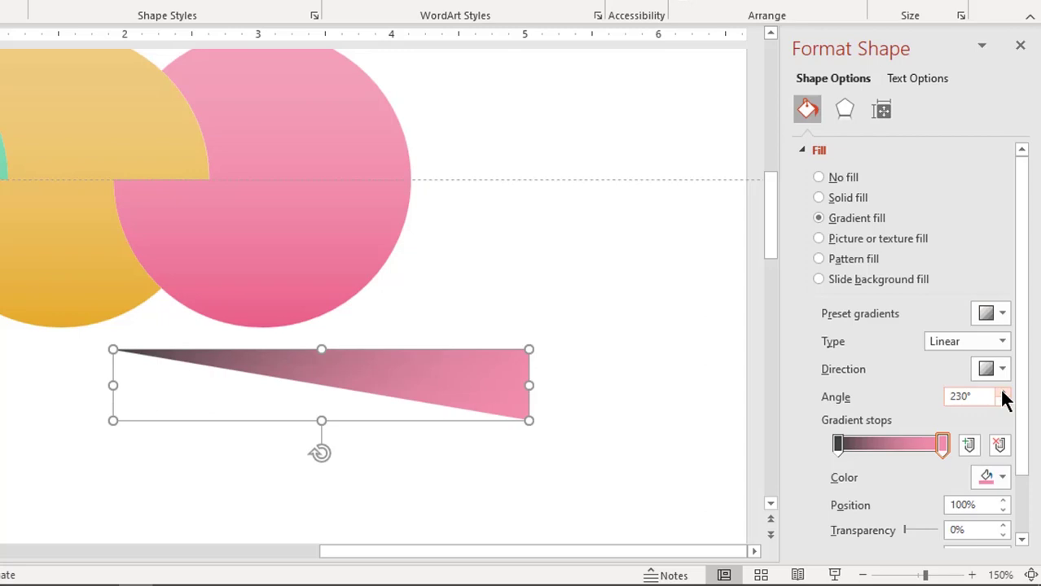
pyautogui.click(942, 446)
pyautogui.moveTo(906, 529); pyautogui.dragTo(953, 529)
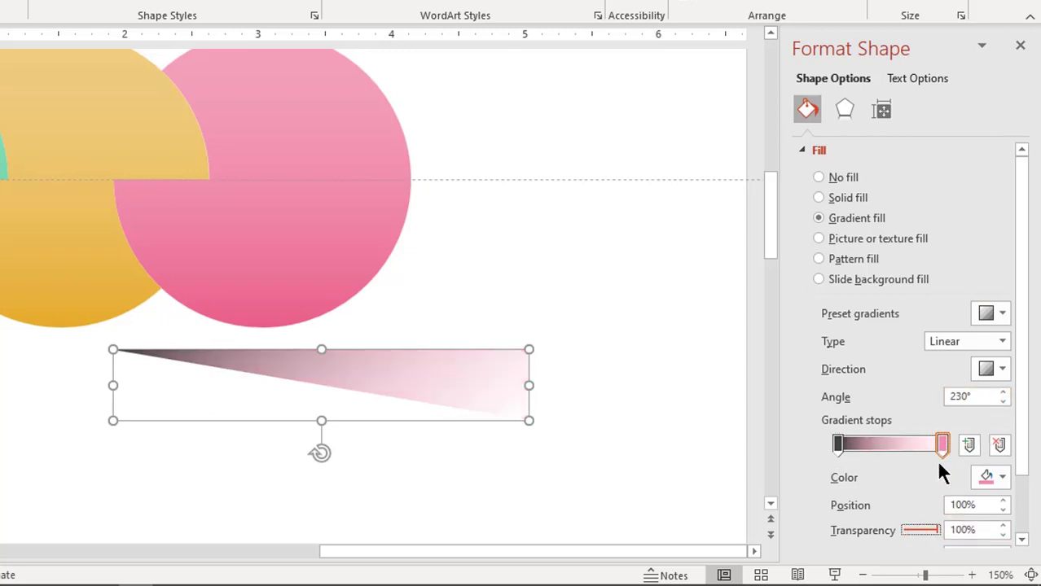
pyautogui.moveTo(940, 450); pyautogui.dragTo(930, 448)
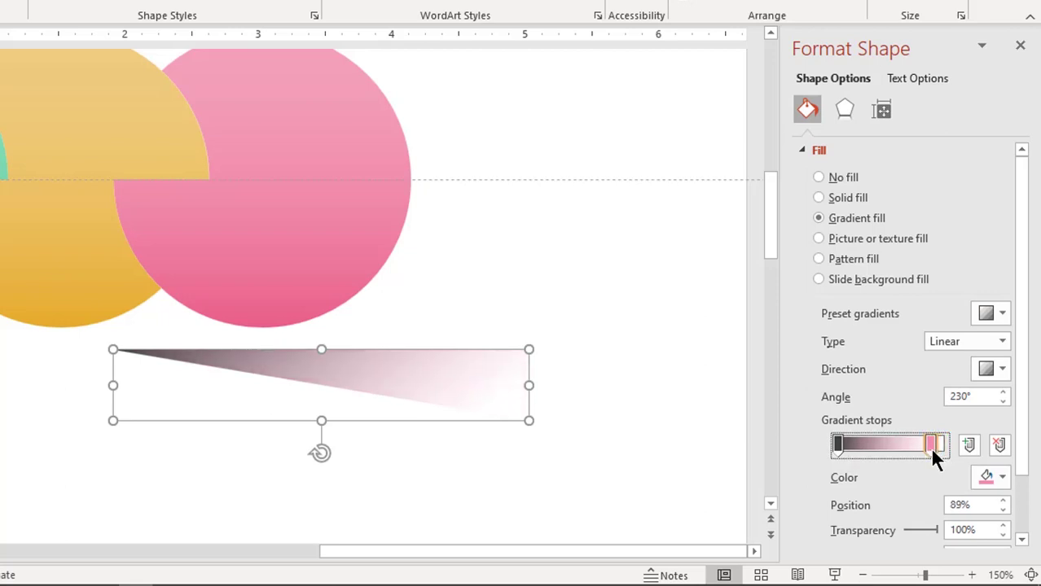
# Give the wedge 3 pt soft edges and move it onto the pink circle's centre line
pyautogui.click(841, 113)
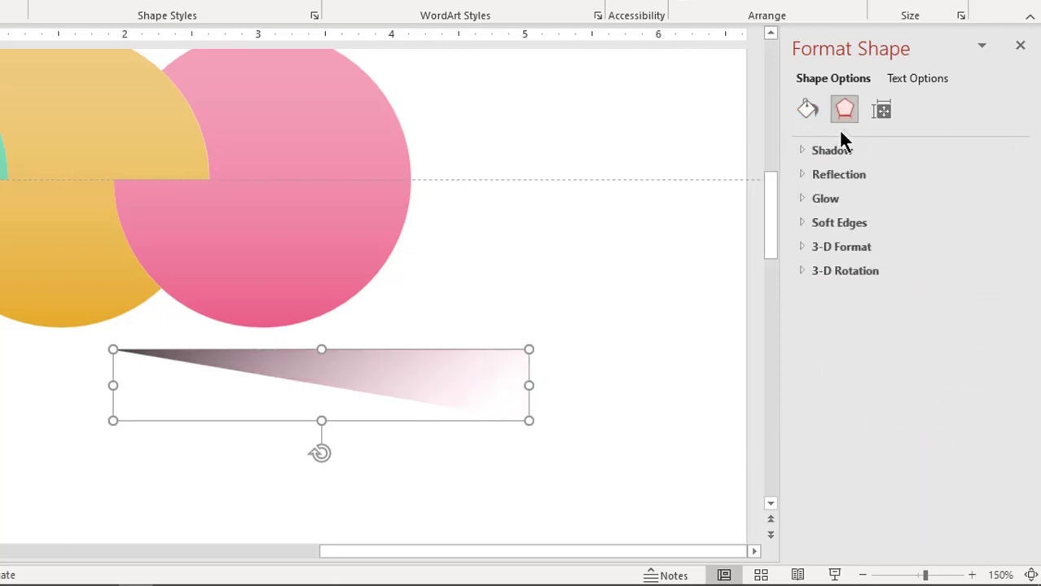
pyautogui.click(821, 222)
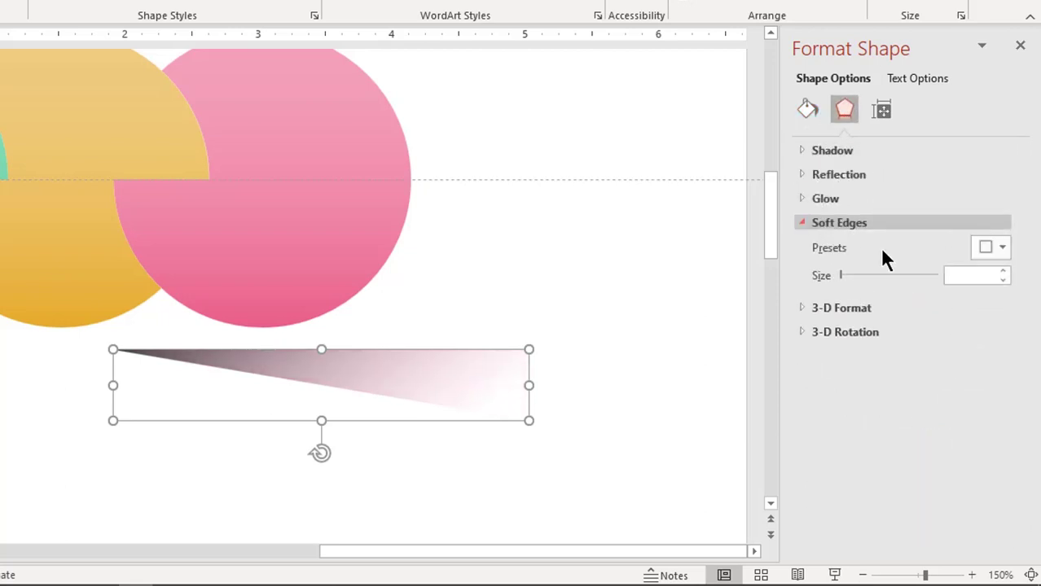
pyautogui.click(1004, 272)
pyautogui.click(1004, 272)
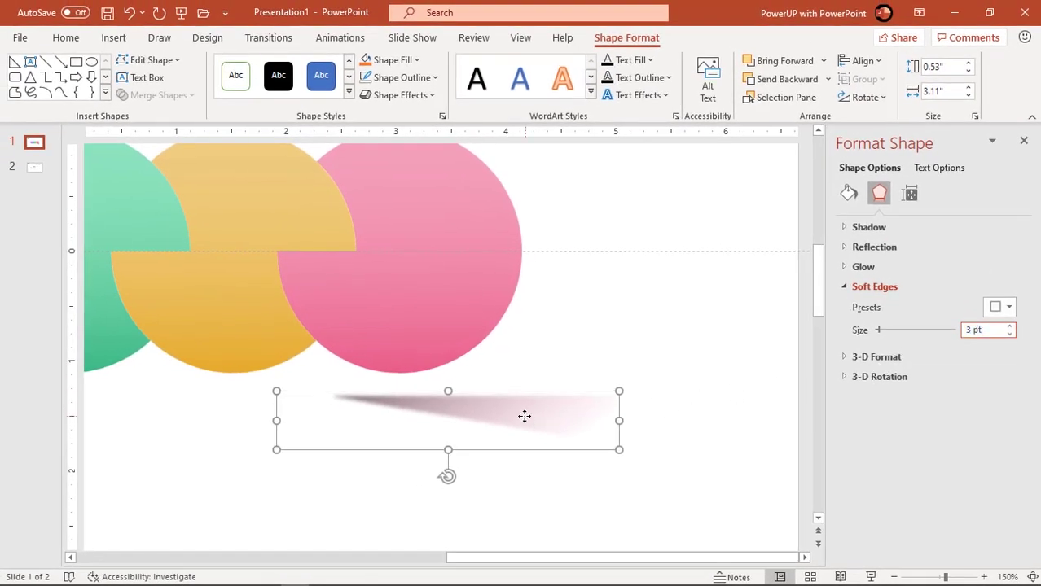
pyautogui.moveTo(525, 416); pyautogui.dragTo(467, 270)
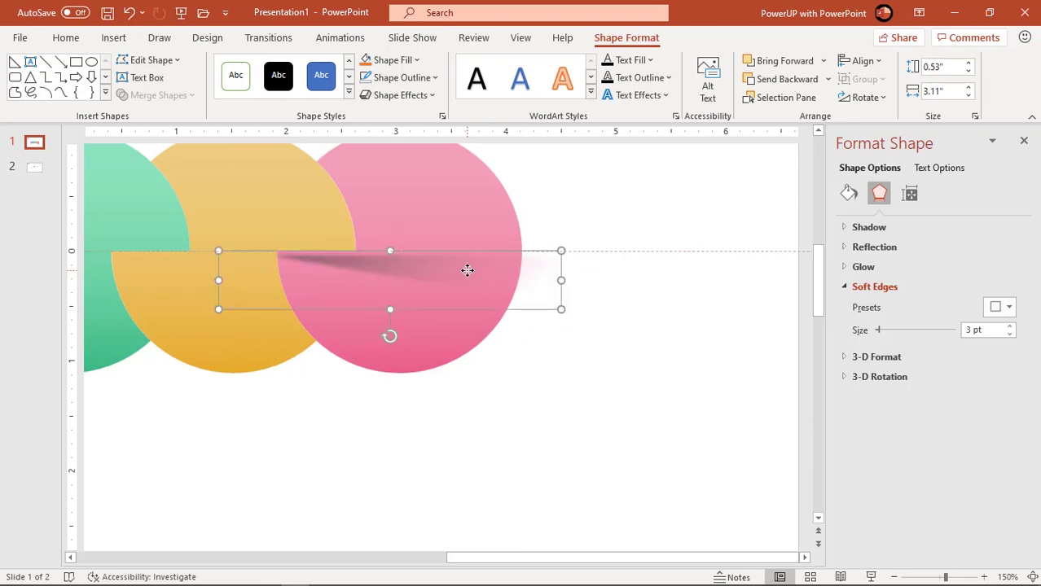
# Shrink the wedge shadow to about 0.46" × 1.31" at the pink circle's edge
pyautogui.keyDown('ctrl'); pyautogui.scroll(15, 461, 262); pyautogui.keyUp('ctrl')
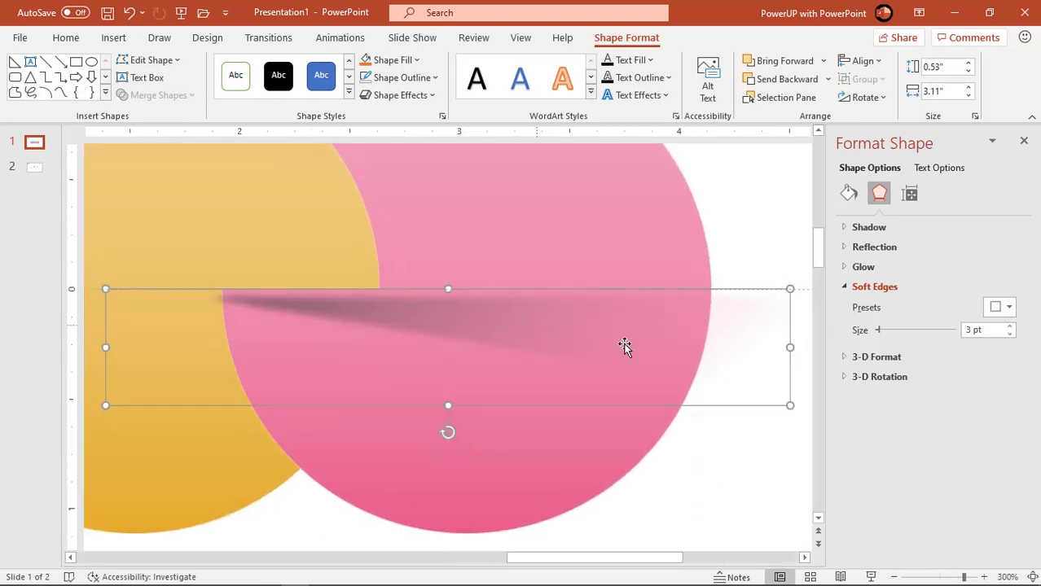
pyautogui.moveTo(793, 350); pyautogui.dragTo(526, 324)
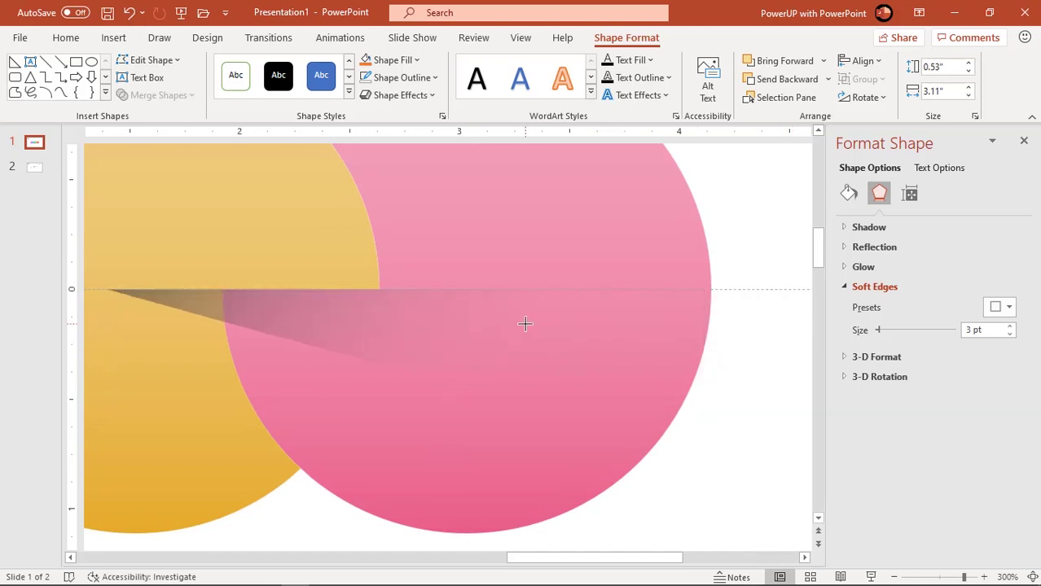
pyautogui.moveTo(356, 304); pyautogui.dragTo(377, 307)
pyautogui.moveTo(564, 337); pyautogui.dragTo(502, 333)
pyautogui.moveTo(371, 310); pyautogui.dragTo(380, 307)
pyautogui.keyDown('ctrl'); pyautogui.scroll(-15, 423, 342); pyautogui.keyUp('ctrl')
pyautogui.moveTo(537, 347); pyautogui.dragTo(504, 343)
pyautogui.moveTo(432, 376); pyautogui.dragTo(432, 369)
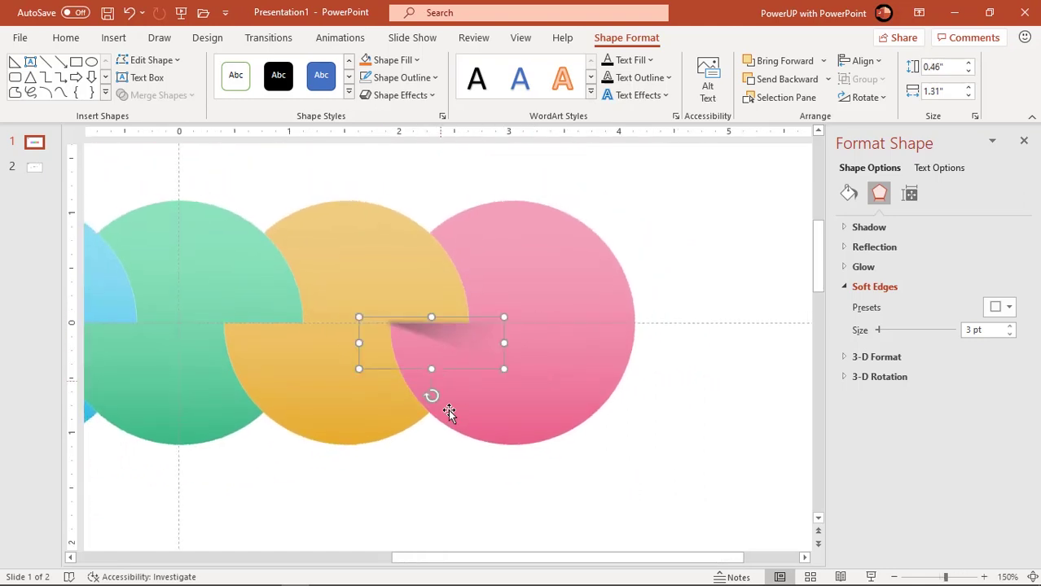
# Duplicate the wedge shadow with Ctrl+D and move the copy onto the yellow circle
pyautogui.click(493, 487)
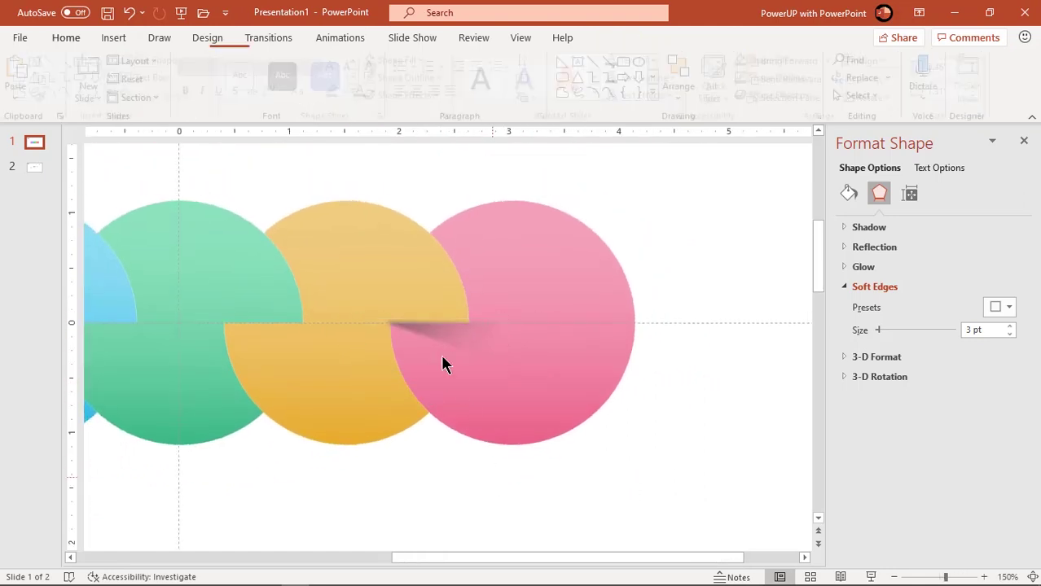
pyautogui.click(402, 266)
pyautogui.rightClick(402, 266)
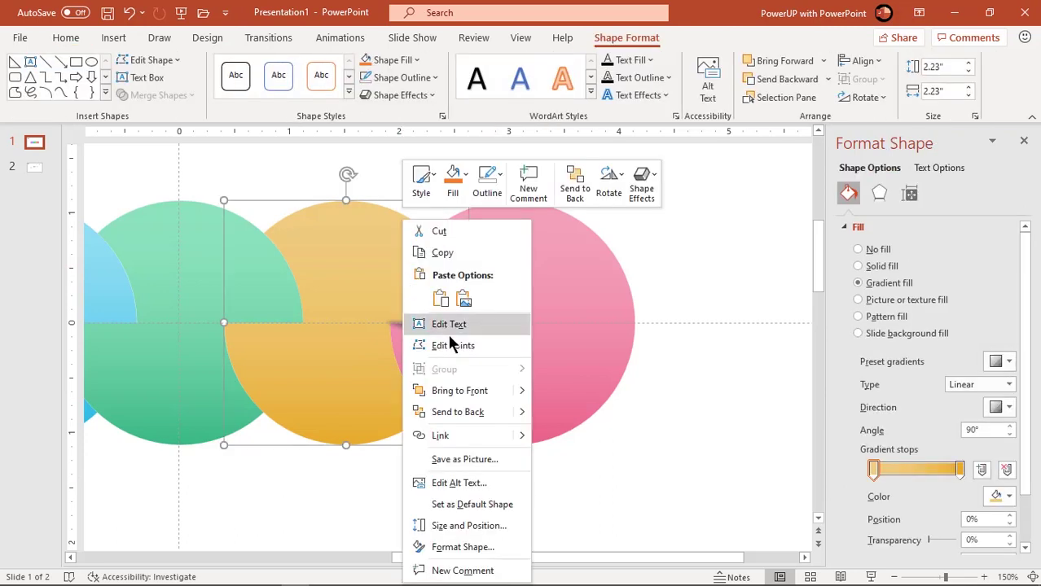
pyautogui.press('Escape')
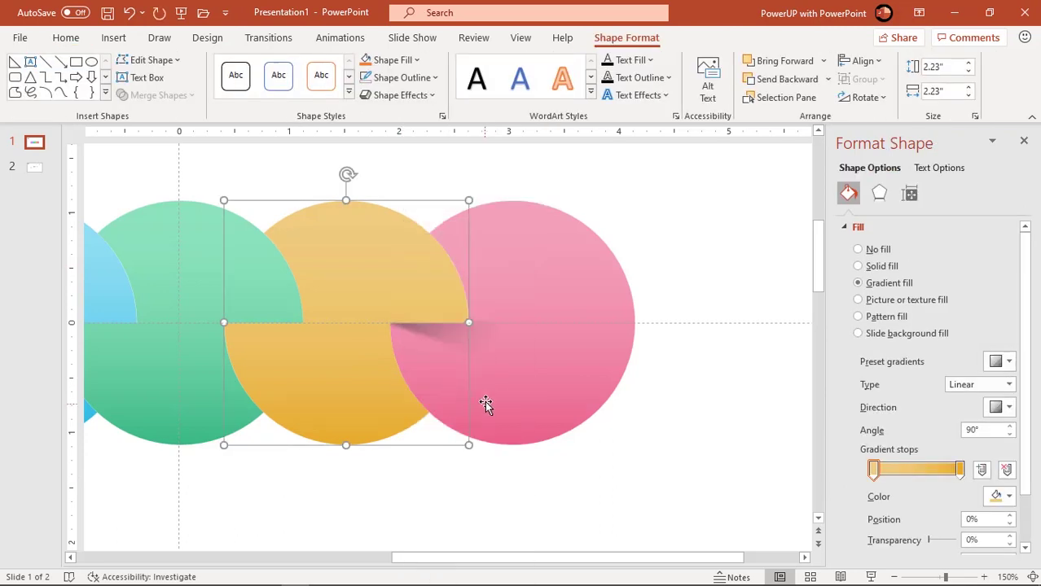
pyautogui.click(484, 339)
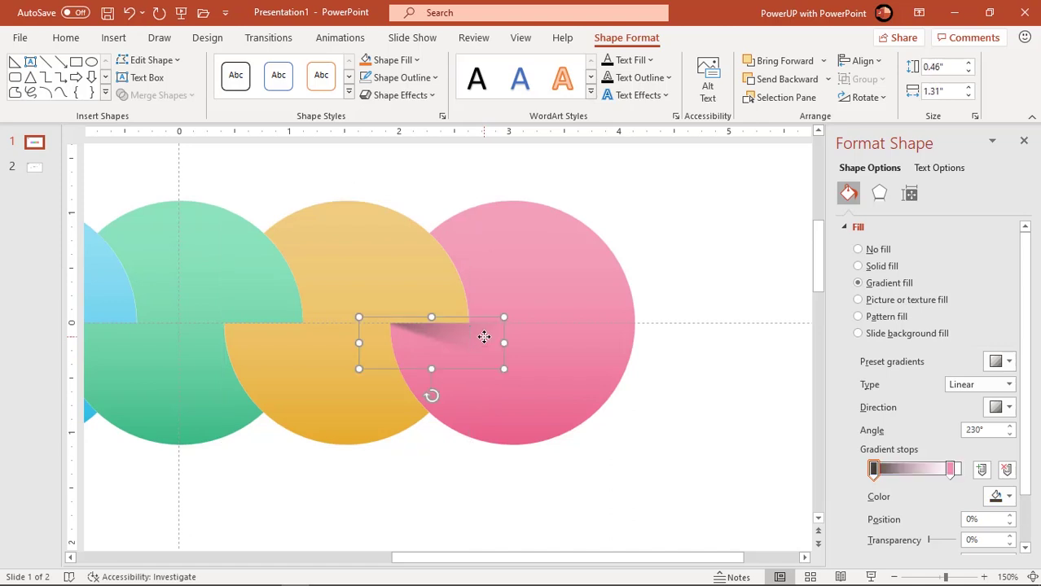
pyautogui.hotkey('ctrl', 'd')
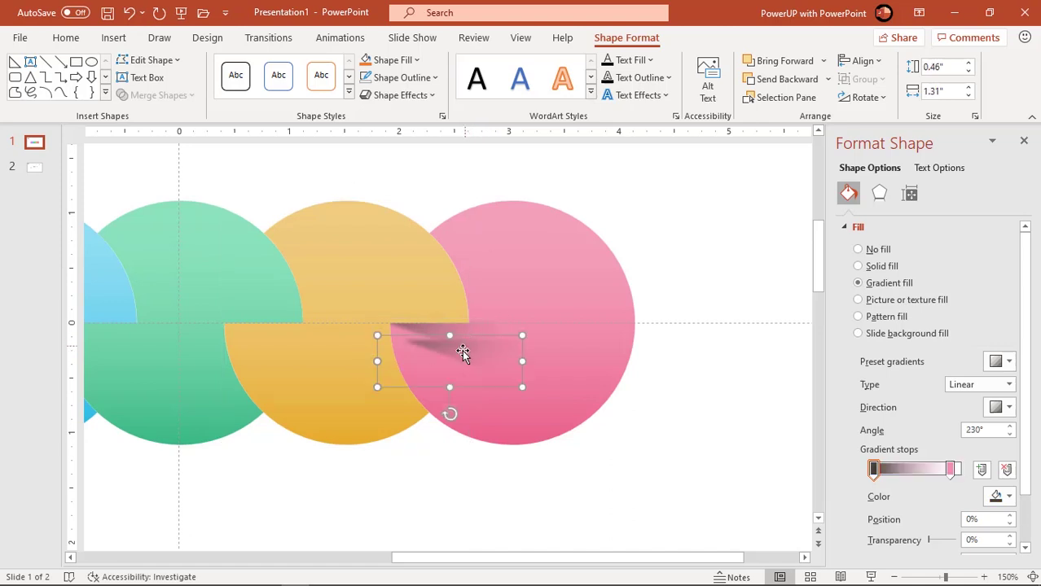
pyautogui.moveTo(462, 352); pyautogui.dragTo(278, 332)
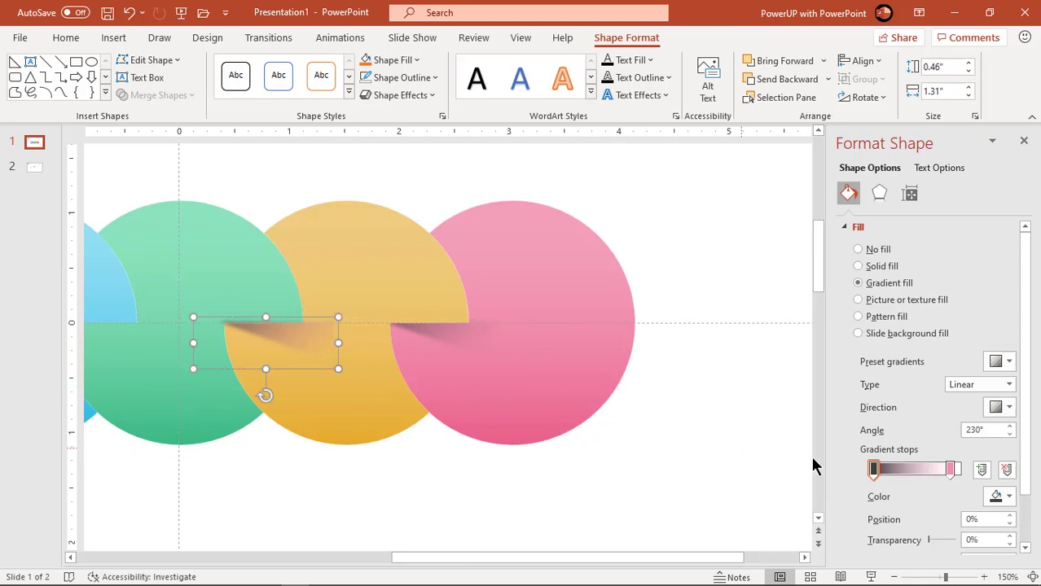
# Tint the copy's end stop yellow, keep it 100% transparent, and narrow it to 1.19"
pyautogui.click(950, 471)
pyautogui.click(998, 496)
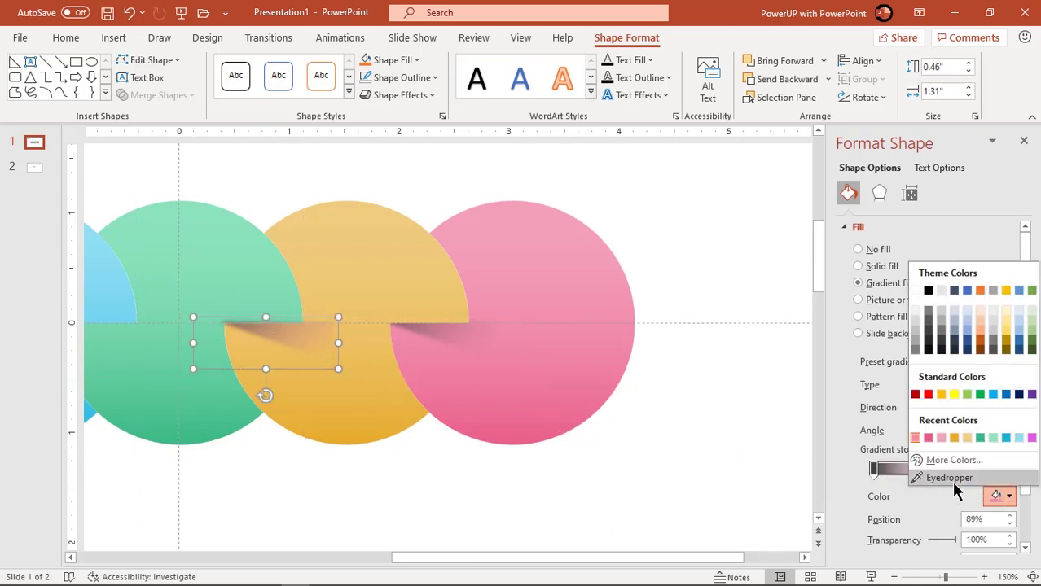
pyautogui.click(955, 487)
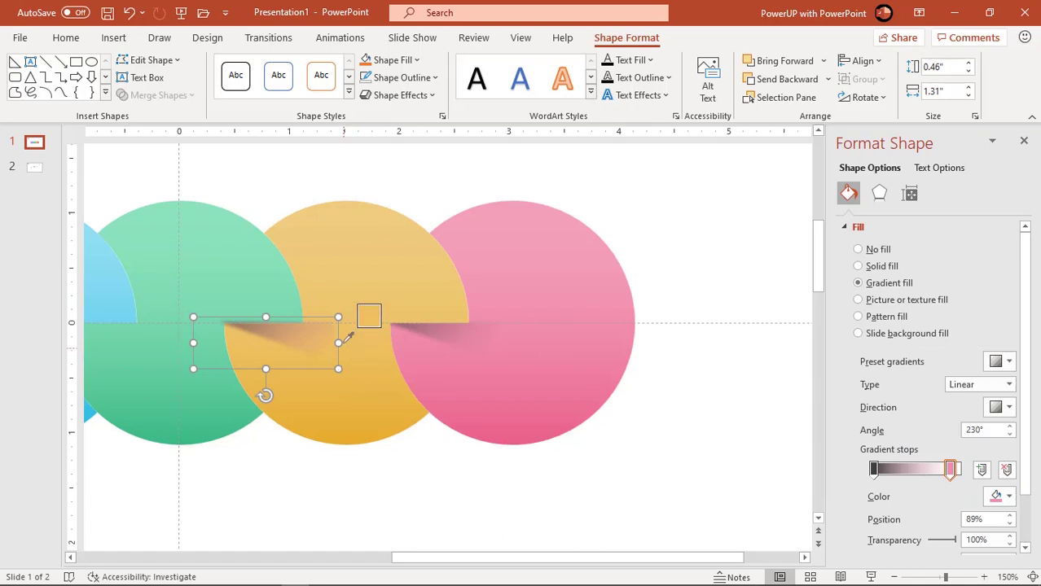
pyautogui.click(346, 338)
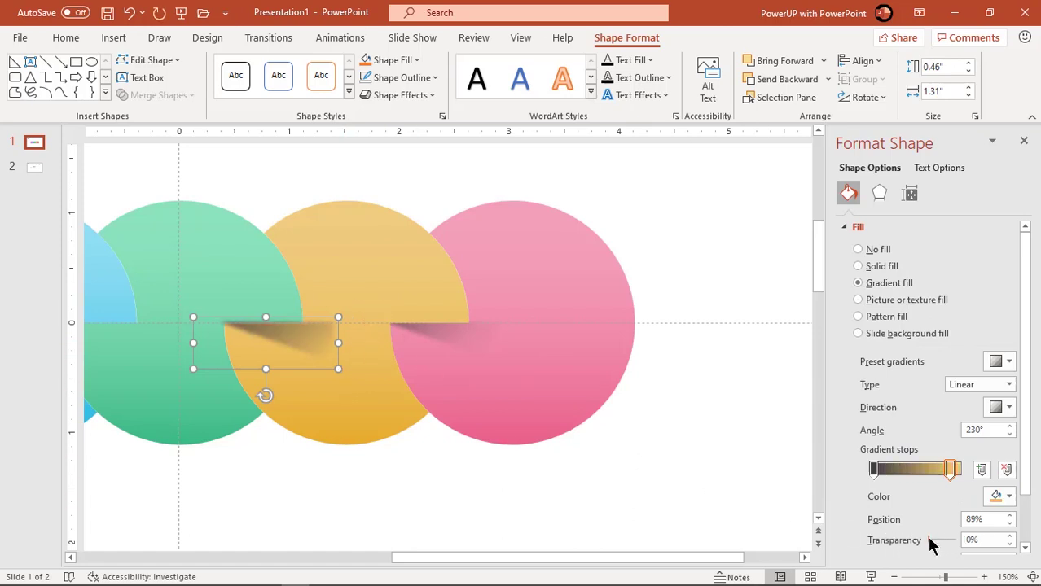
pyautogui.moveTo(931, 542); pyautogui.dragTo(975, 548)
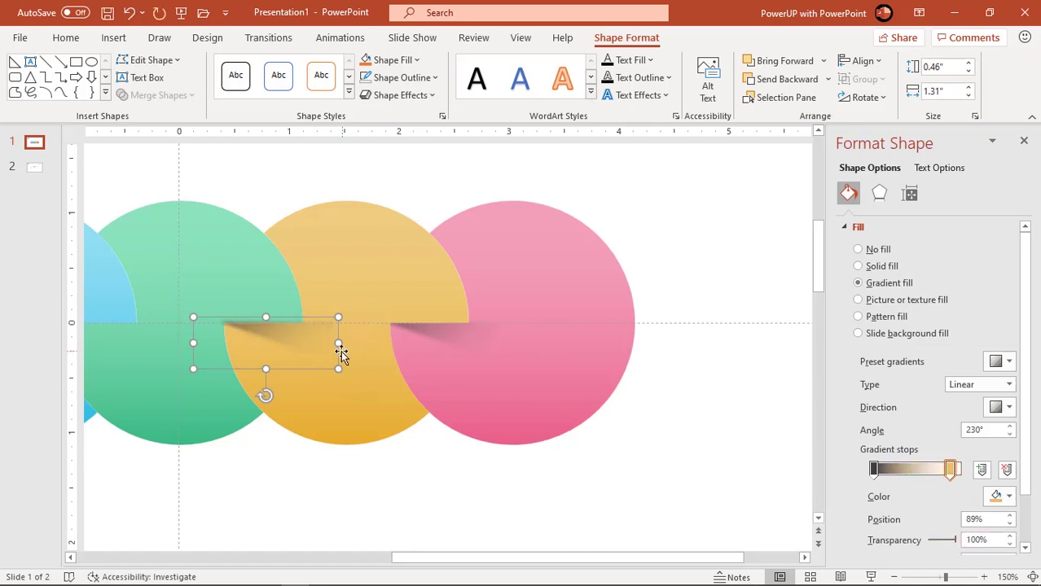
pyautogui.moveTo(338, 343); pyautogui.dragTo(324, 343)
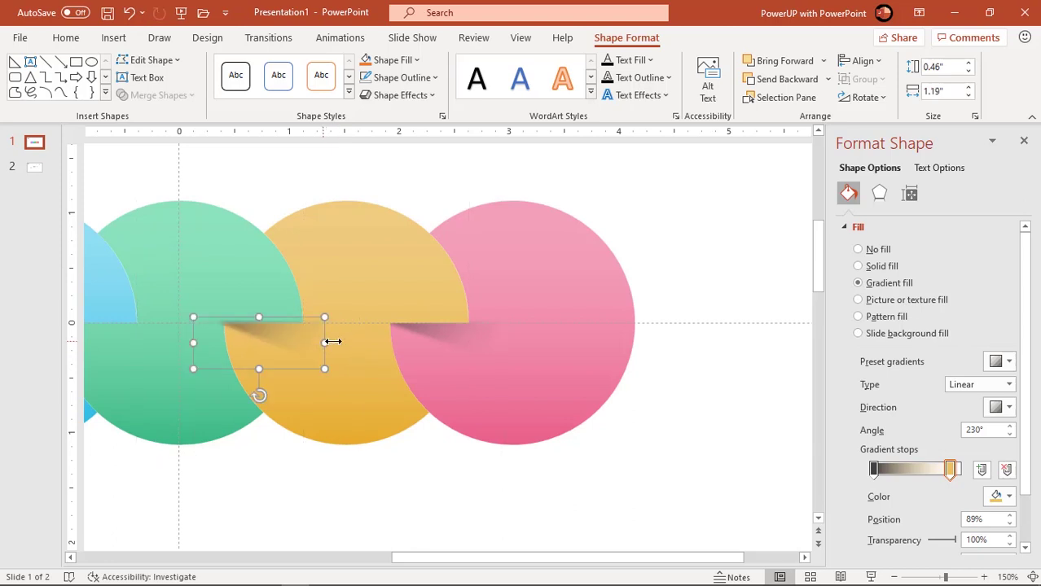
# Bring the green circle in front of the yellow circle
pyautogui.click(452, 337)
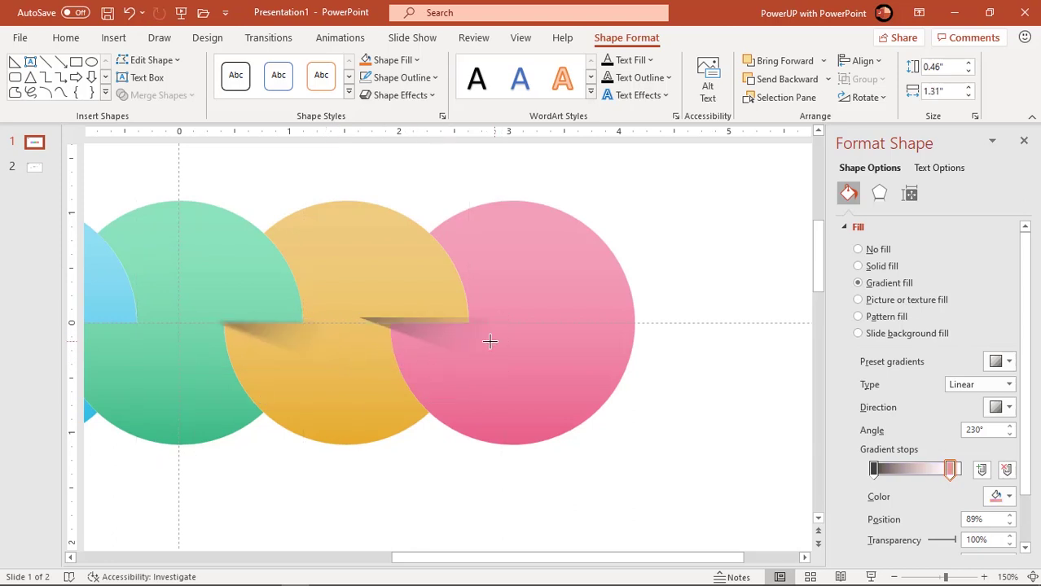
pyautogui.click(253, 279)
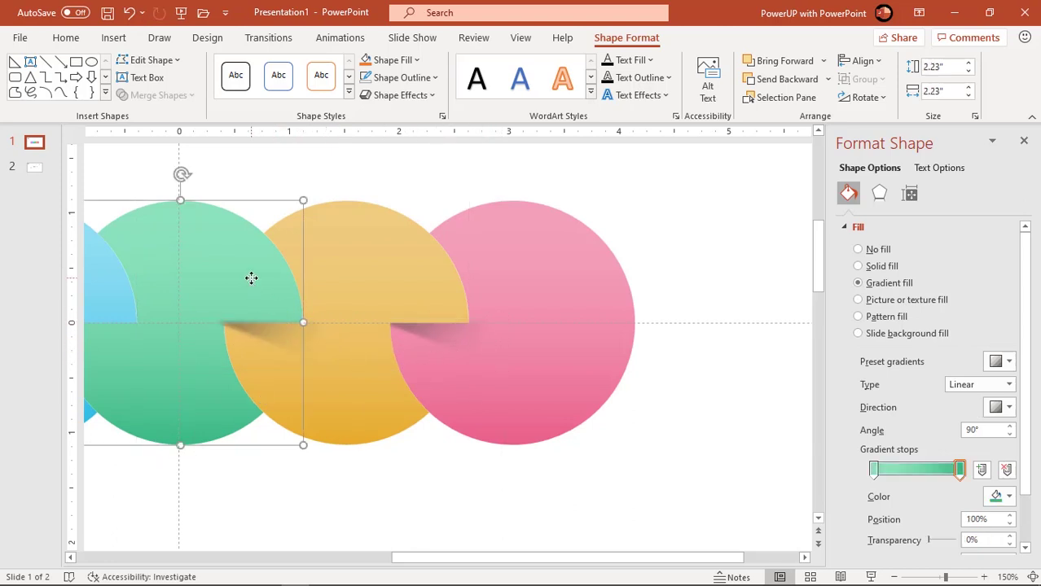
pyautogui.scroll(-2, 252, 285)
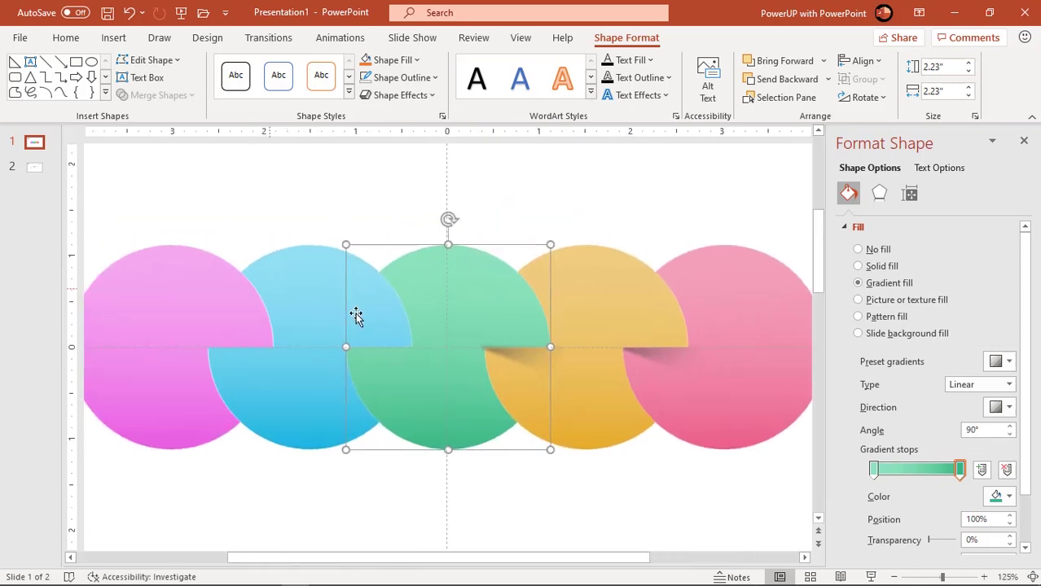
pyautogui.rightClick(446, 303)
pyautogui.click(495, 393)
# Copy the shadow onto the green circle and tint its gradient stop green
pyautogui.click(530, 357)
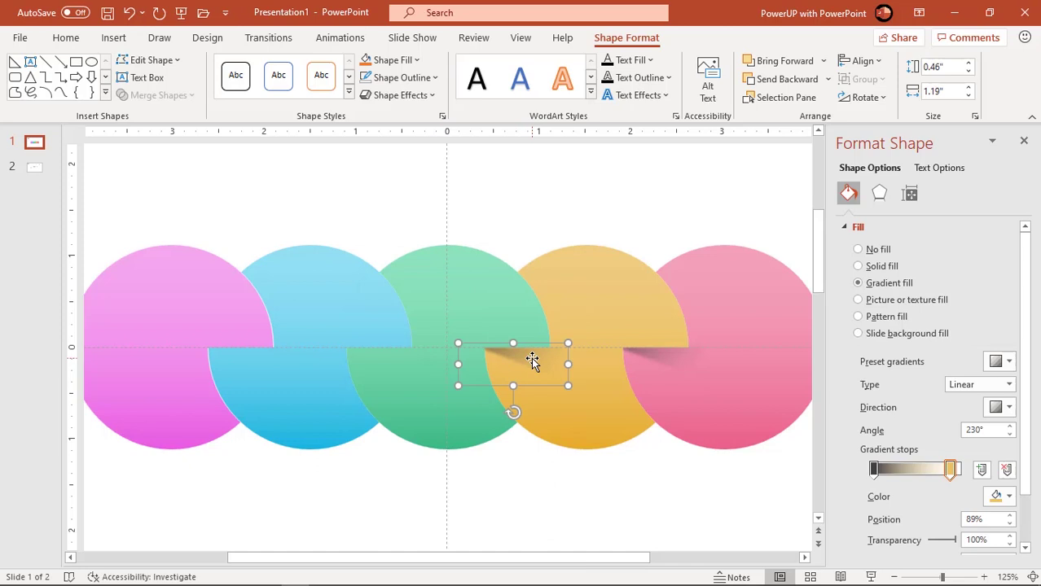
pyautogui.moveTo(531, 357); pyautogui.dragTo(391, 354)
pyautogui.click(997, 496)
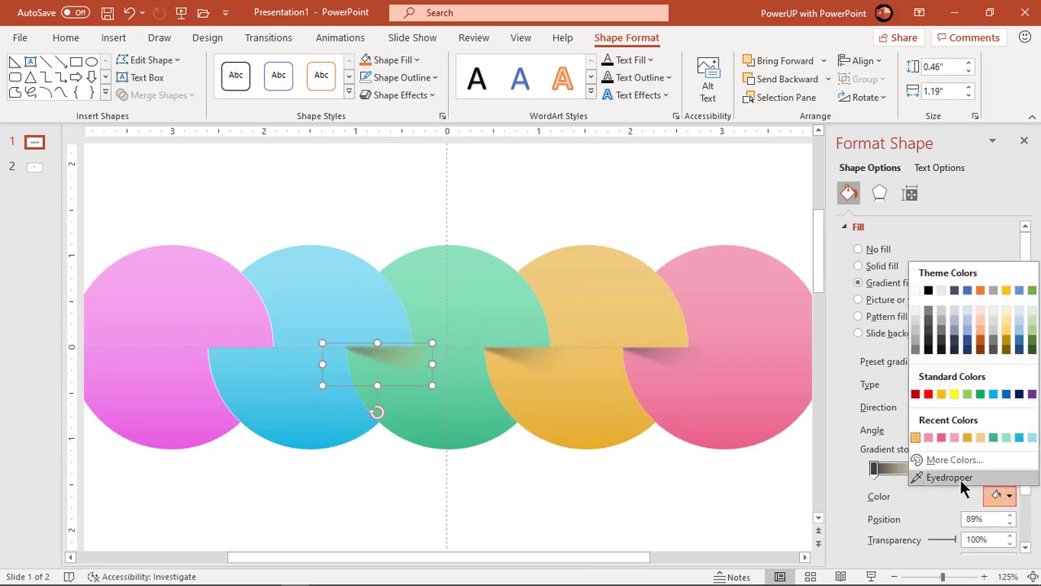
pyautogui.click(957, 476)
pyautogui.click(442, 360)
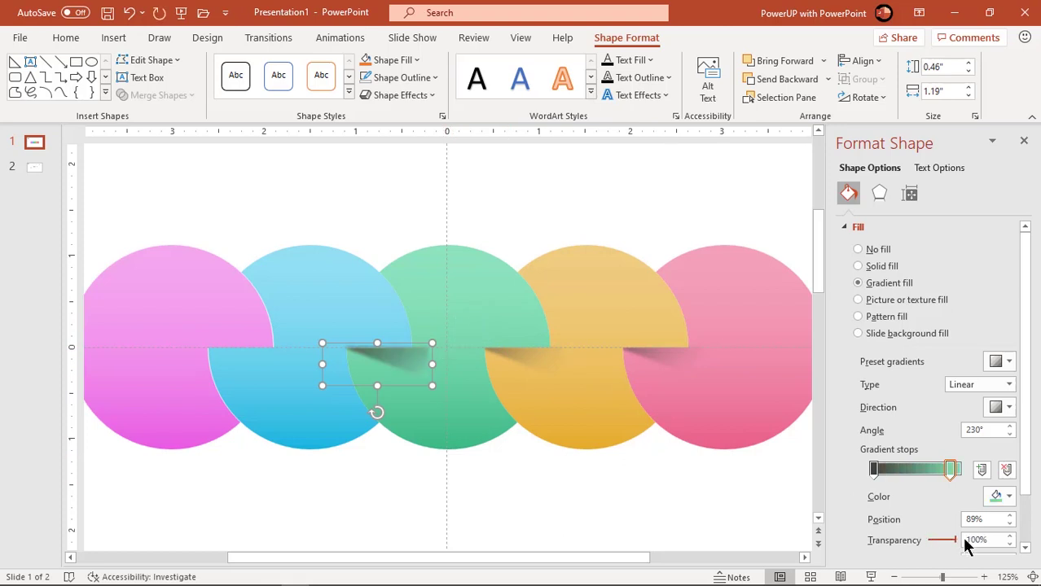
# Copy the shadow onto the blue circle, tint it blue, and fade its end stop to 100% transparency
pyautogui.click(337, 300)
pyautogui.rightClick(342, 312)
pyautogui.press('Escape')
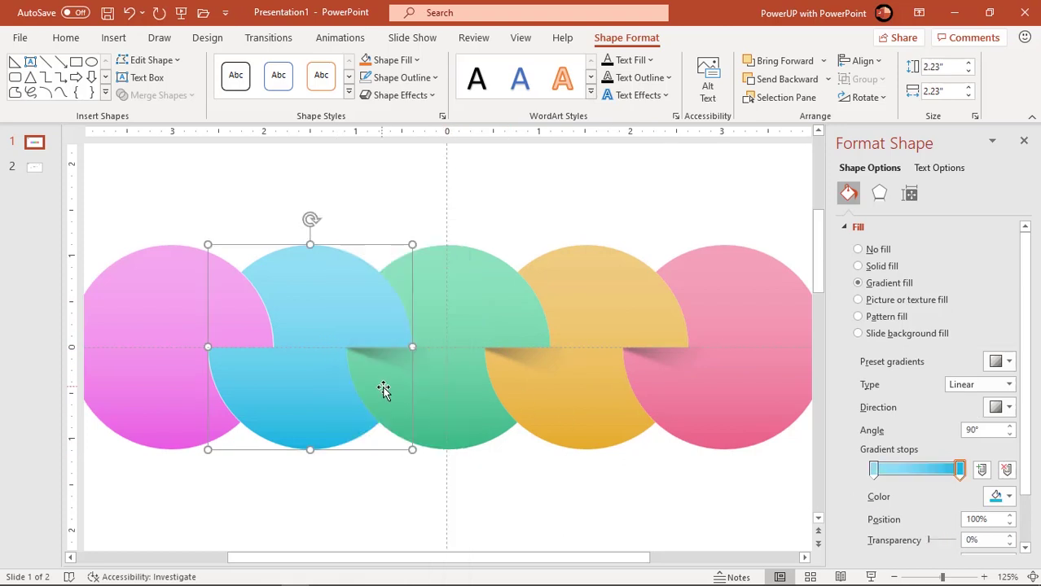
pyautogui.click(394, 357)
pyautogui.moveTo(394, 357); pyautogui.dragTo(270, 366)
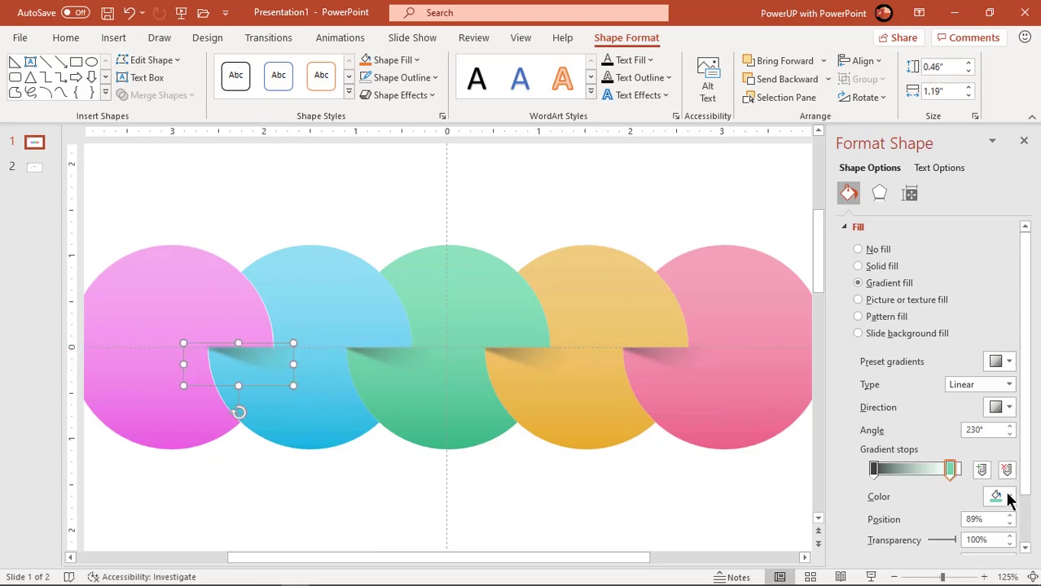
pyautogui.click(1010, 498)
pyautogui.click(953, 479)
pyautogui.click(313, 346)
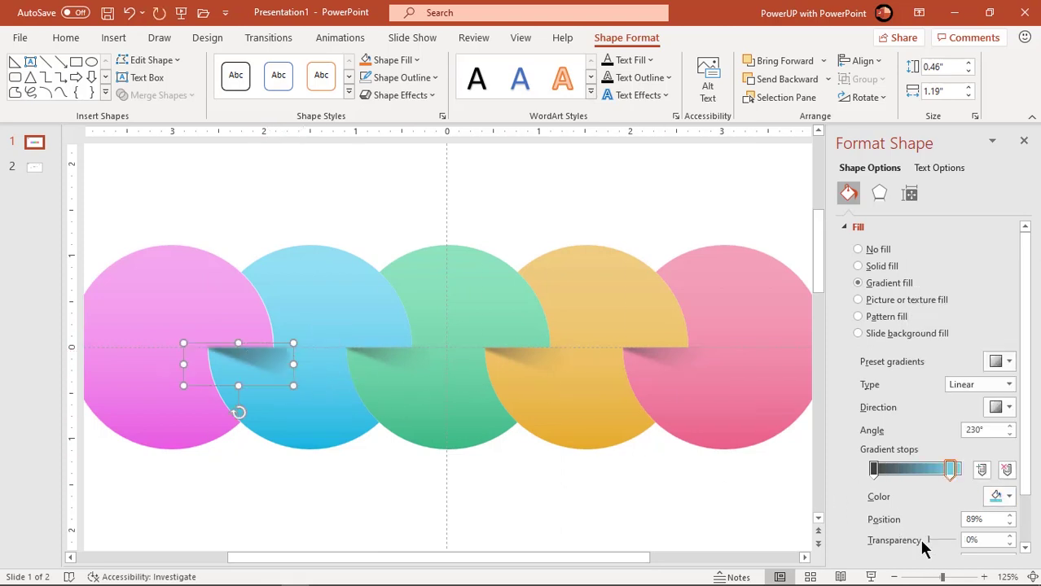
pyautogui.moveTo(931, 548); pyautogui.dragTo(971, 550)
# Select the shadow wedges on the blue and green circles together
pyautogui.click(238, 323)
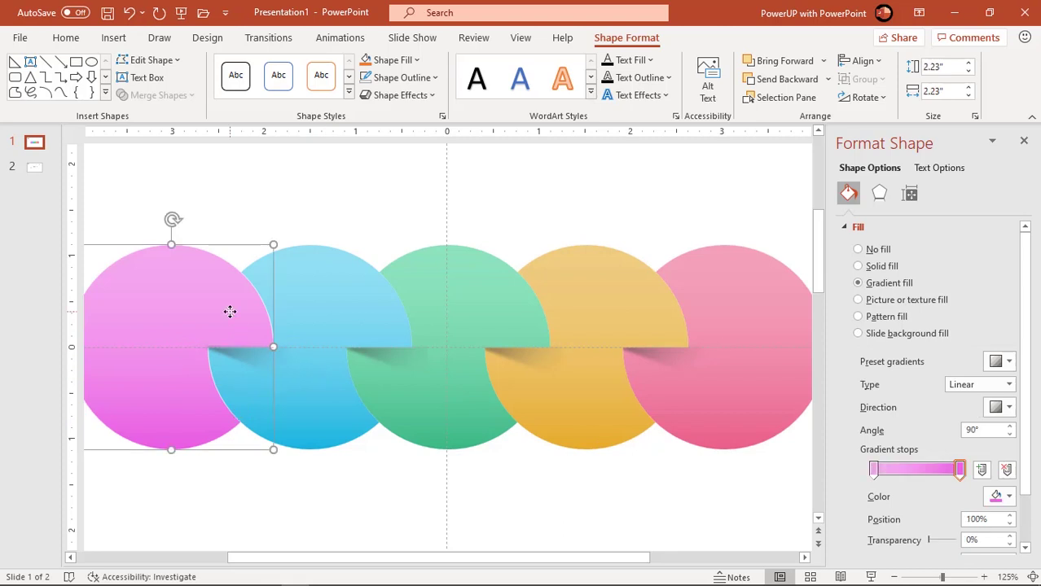
pyautogui.scroll(-2, 230, 318)
pyautogui.rightClick(325, 314)
pyautogui.click(367, 391)
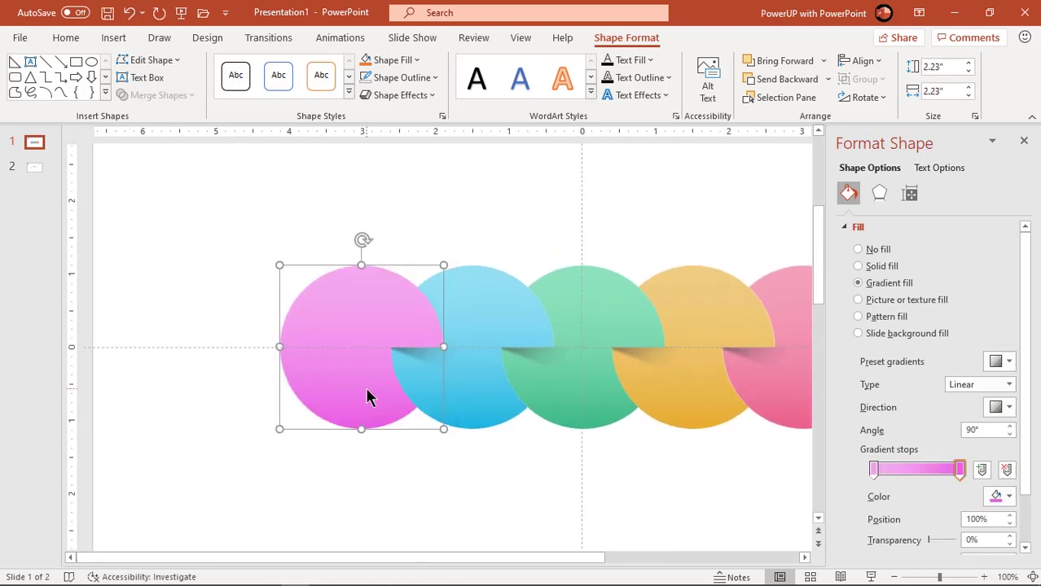
pyautogui.scroll(-2, 366, 389)
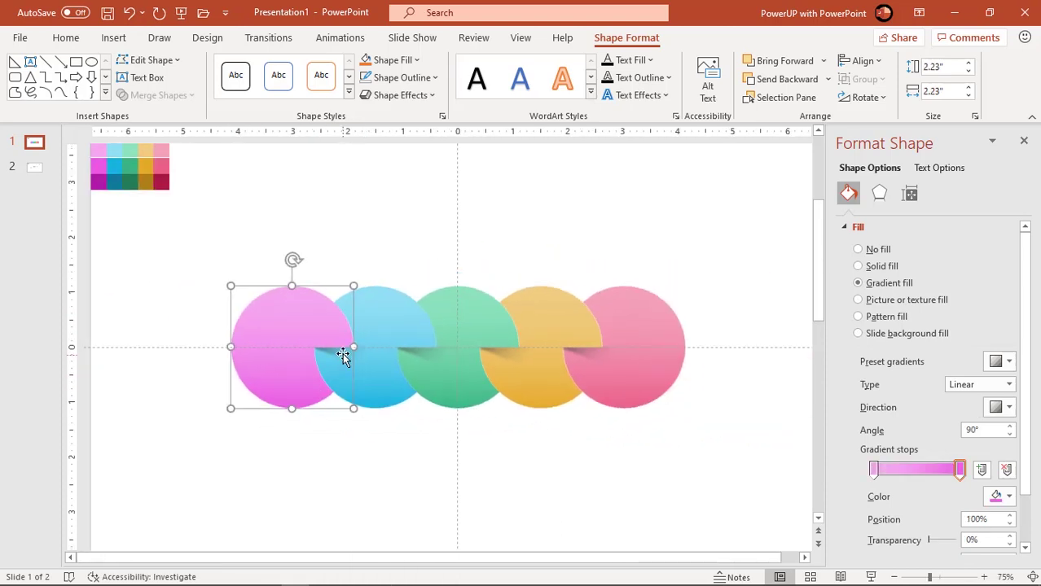
pyautogui.click(364, 363)
pyautogui.keyDown('shift'); pyautogui.click(428, 356); pyautogui.keyUp('shift')
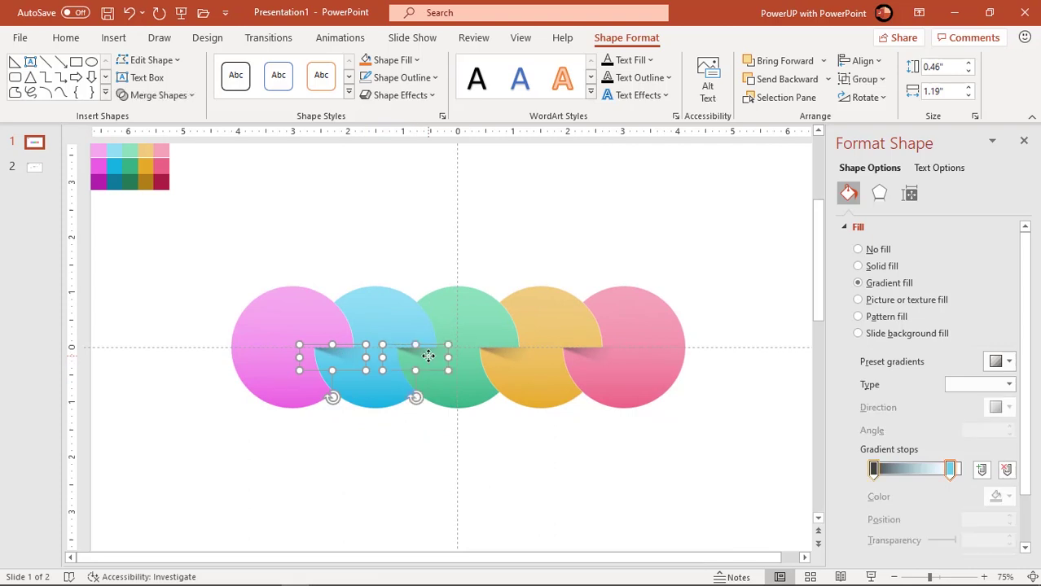
# Review the shadow wedges by selecting them together, then one by one
pyautogui.keyDown('shift'); pyautogui.click(506, 362); pyautogui.keyUp('shift')
pyautogui.keyDown('shift'); pyautogui.click(595, 364); pyautogui.keyUp('shift')
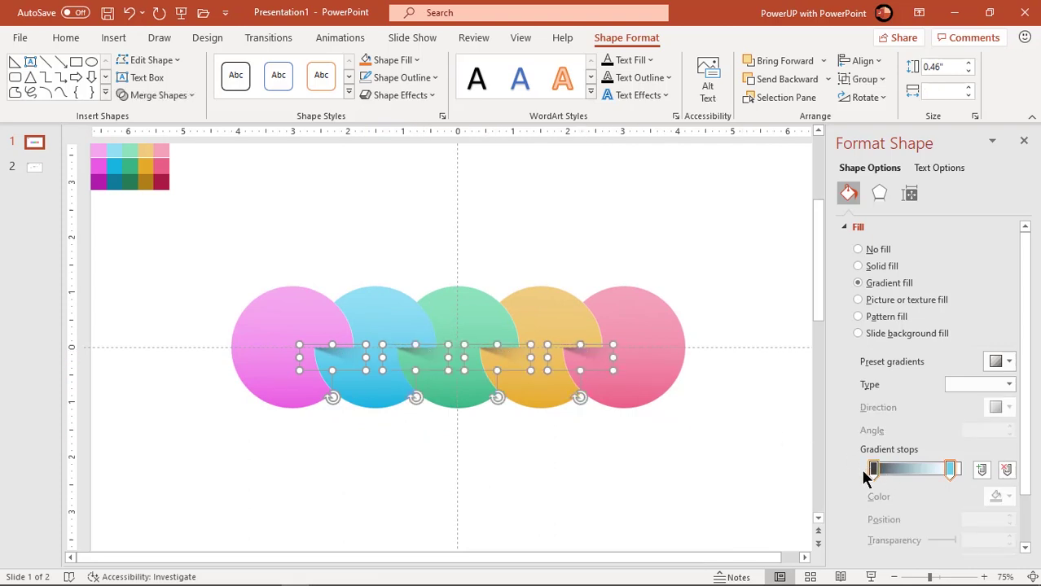
pyautogui.click(650, 435)
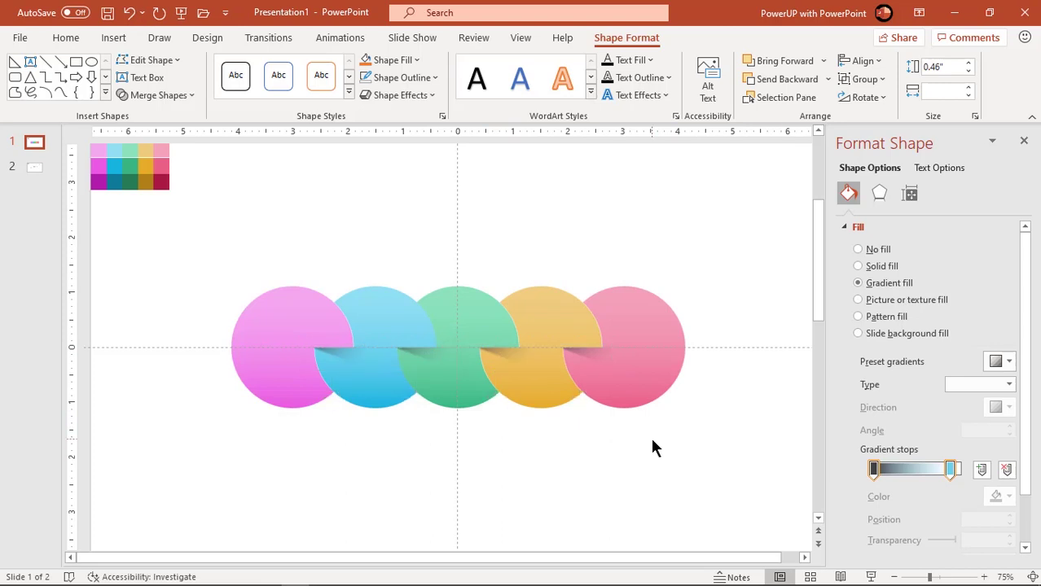
pyautogui.click(589, 352)
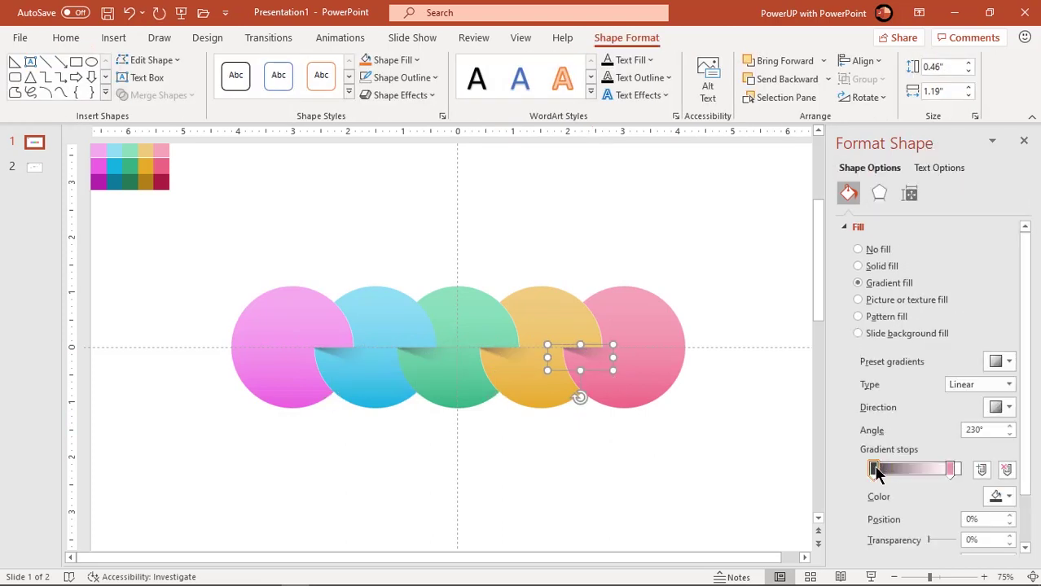
pyautogui.click(485, 350)
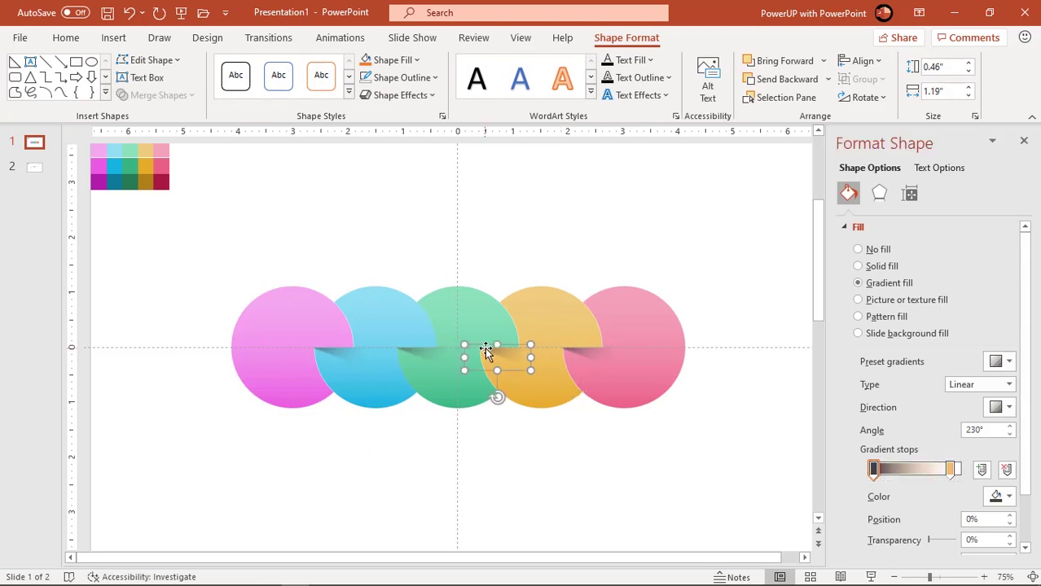
pyautogui.click(426, 353)
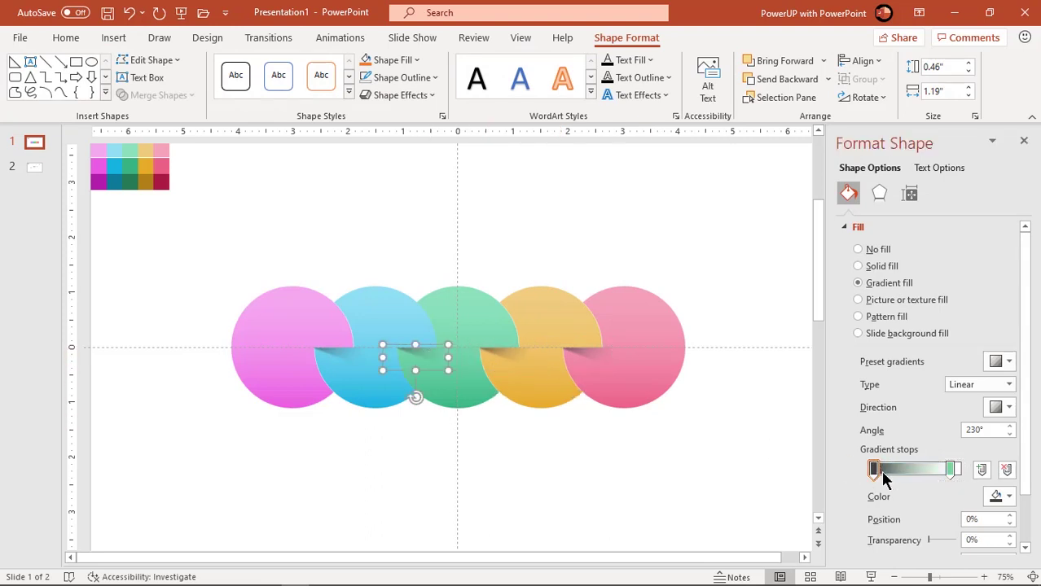
# Move the pink–blue shadow's first gradient stop to 11% and close the Format Shape pane
pyautogui.click(883, 473)
pyautogui.press('Tab')
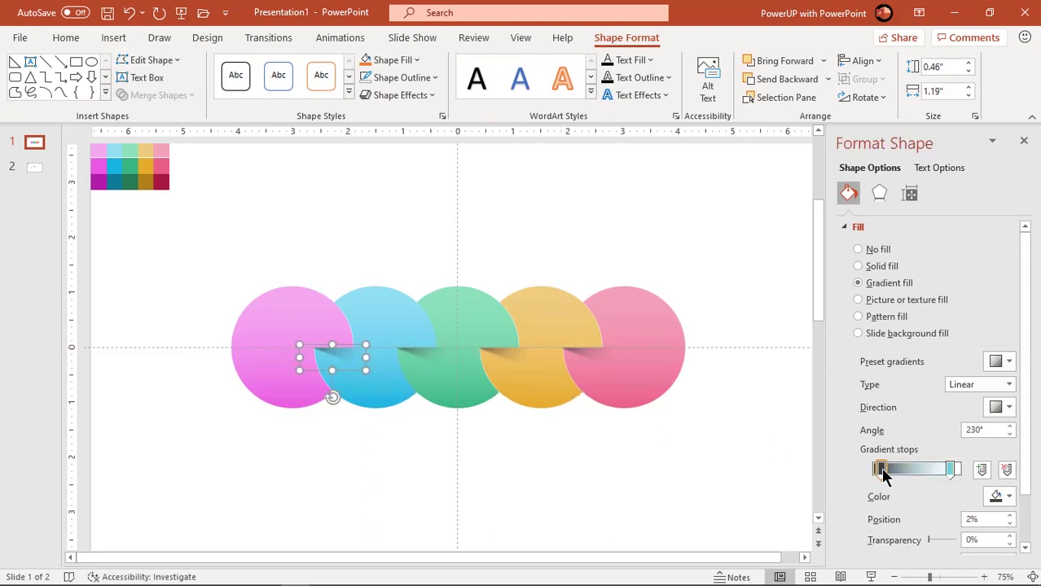
pyautogui.moveTo(882, 472); pyautogui.dragTo(890, 473)
pyautogui.click(1023, 144)
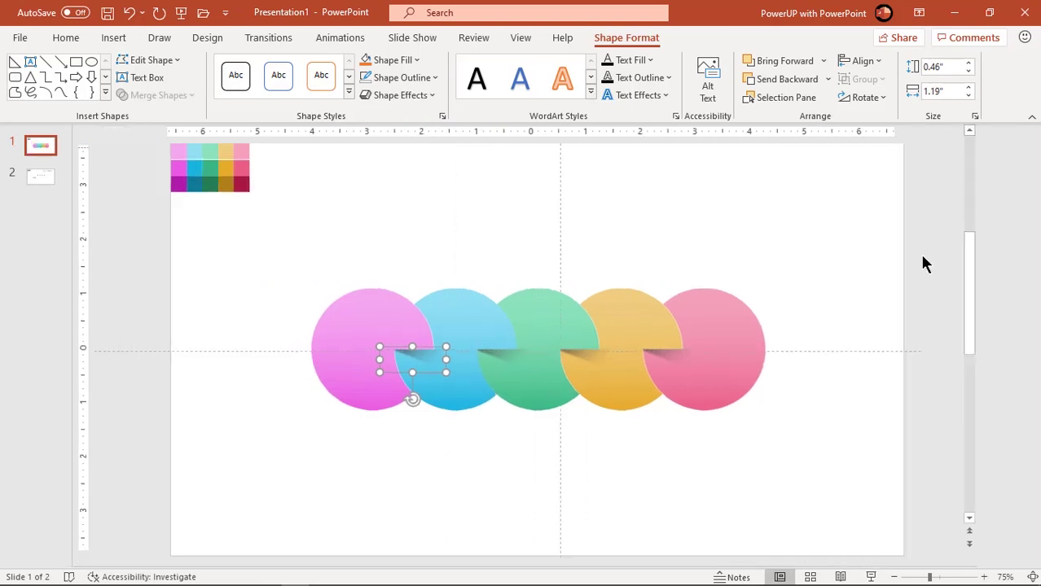
pyautogui.click(799, 483)
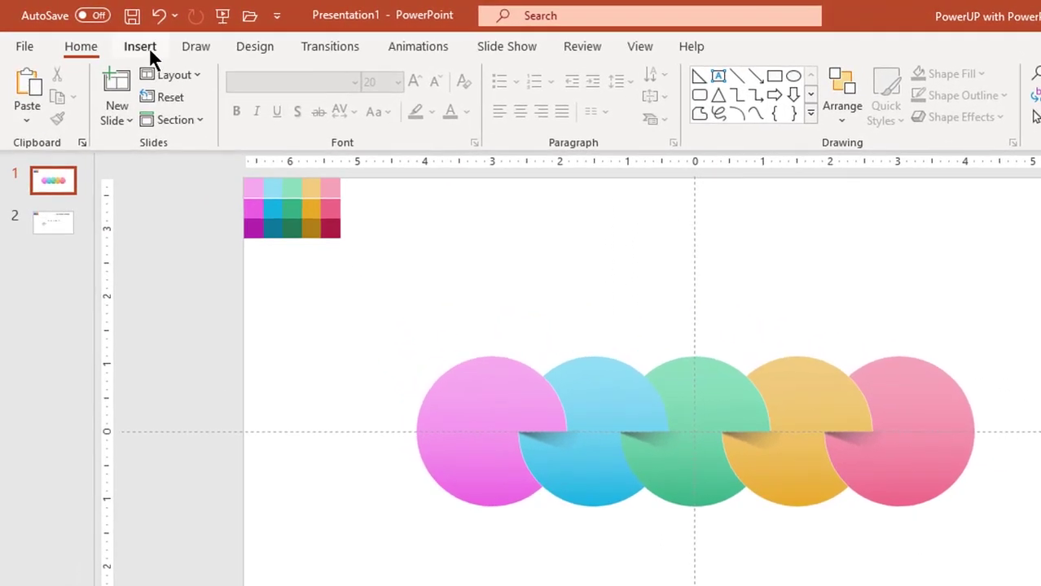
# Draw a small oval on the leftmost circle and place it on the centre line
pyautogui.click(145, 50)
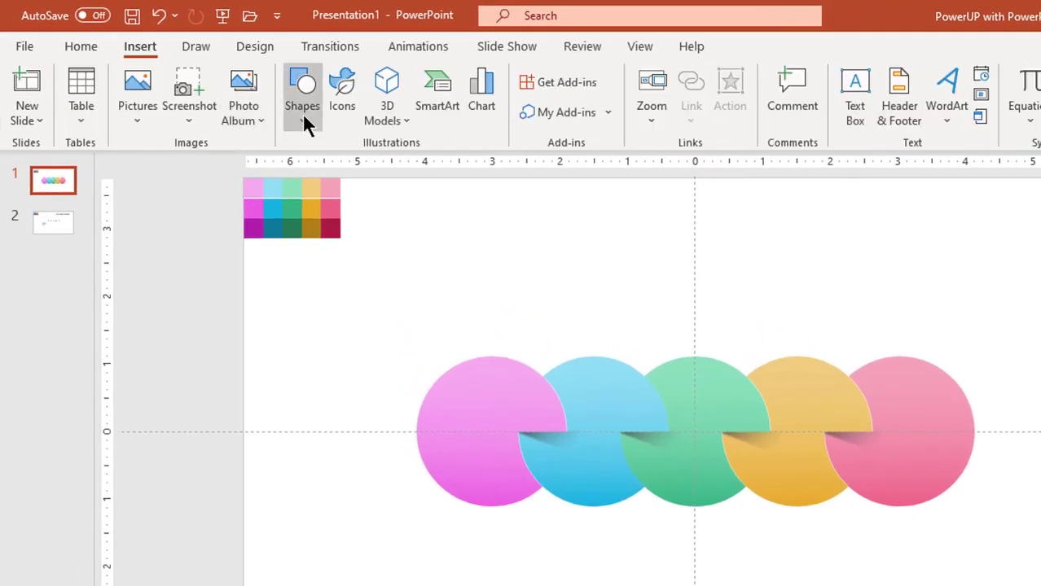
pyautogui.click(302, 113)
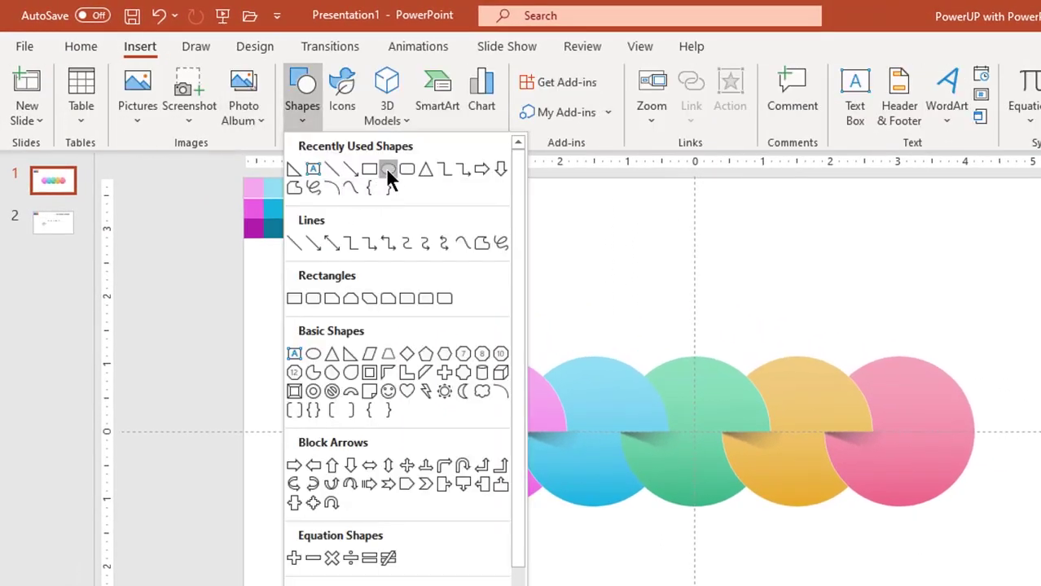
pyautogui.click(388, 168)
pyautogui.moveTo(455, 400); pyautogui.dragTo(501, 438)
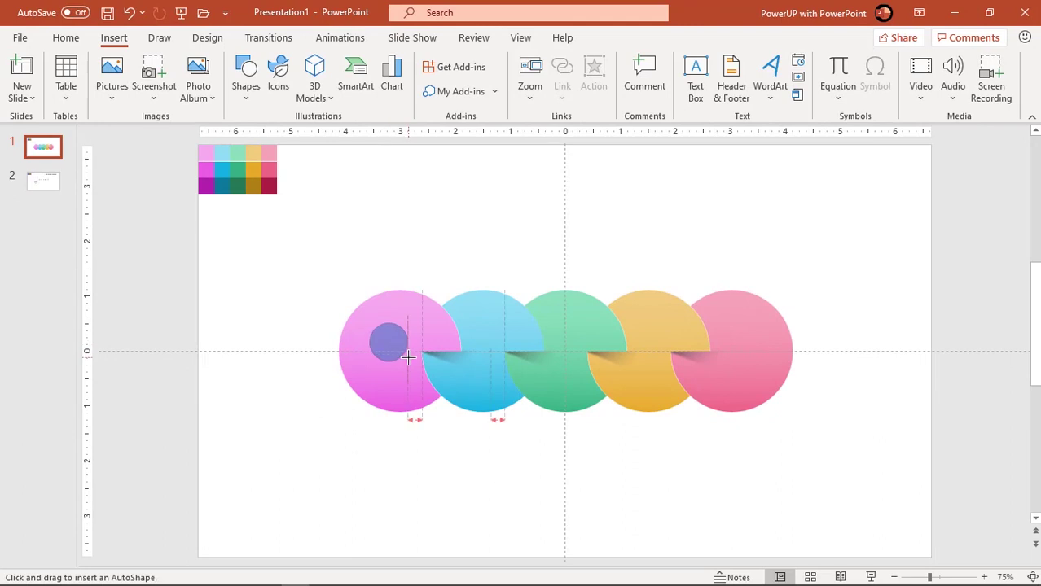
pyautogui.moveTo(408, 357)
pyautogui.mouseDown()
pyautogui.moveTo(397, 349)
pyautogui.moveTo(481, 366)
pyautogui.moveTo(649, 364)
pyautogui.mouseUp()
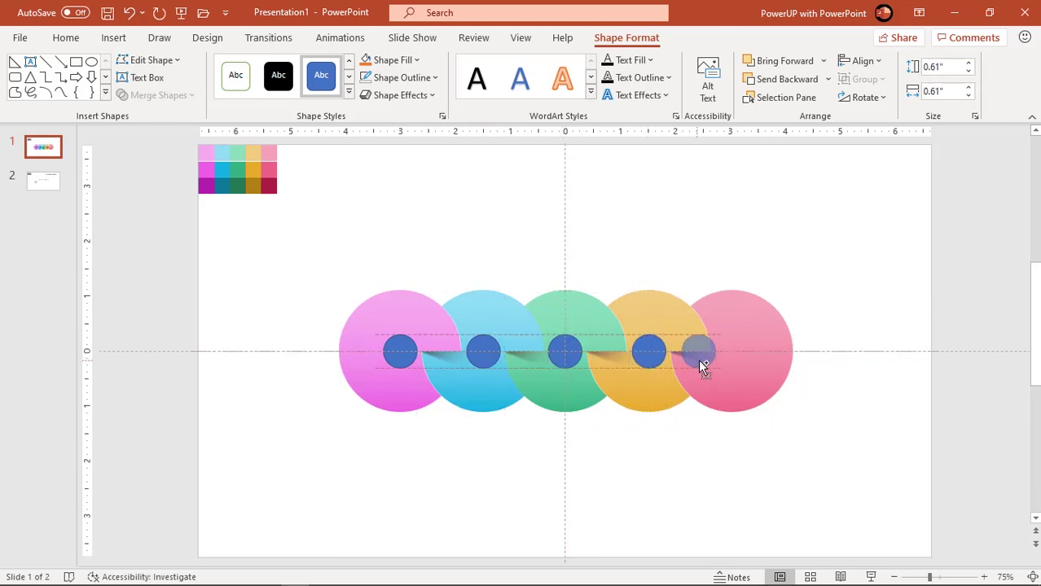
# Place small-circle copies on the remaining discs and select all five dots
pyautogui.moveTo(737, 363); pyautogui.dragTo(730, 363)
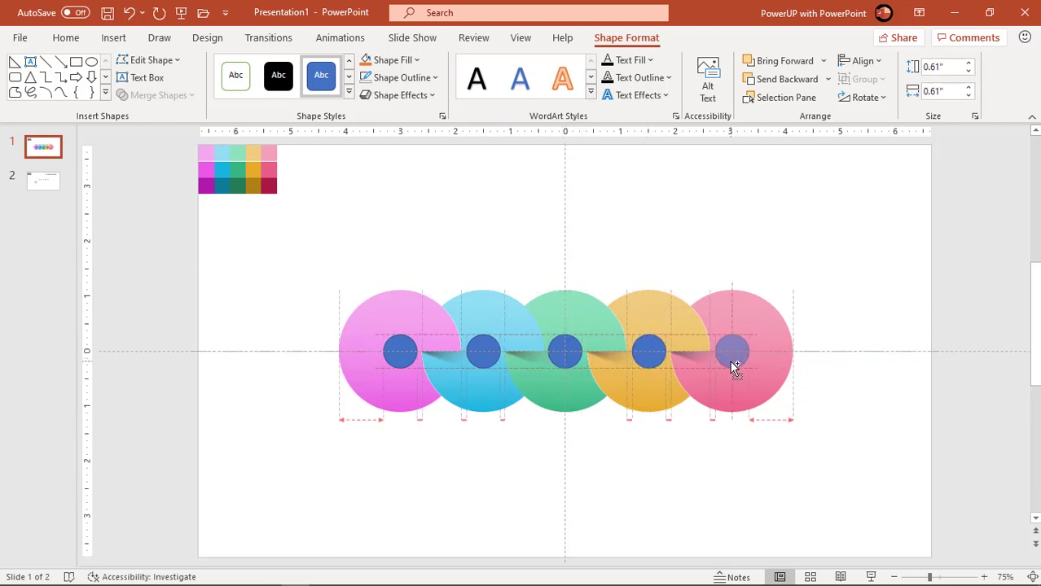
pyautogui.keyDown('shift'); pyautogui.click(651, 361); pyautogui.keyUp('shift')
pyautogui.keyDown('shift'); pyautogui.click(565, 355); pyautogui.keyUp('shift')
pyautogui.keyDown('shift'); pyautogui.click(484, 353); pyautogui.keyUp('shift')
pyautogui.keyDown('shift'); pyautogui.click(401, 351); pyautogui.keyUp('shift')
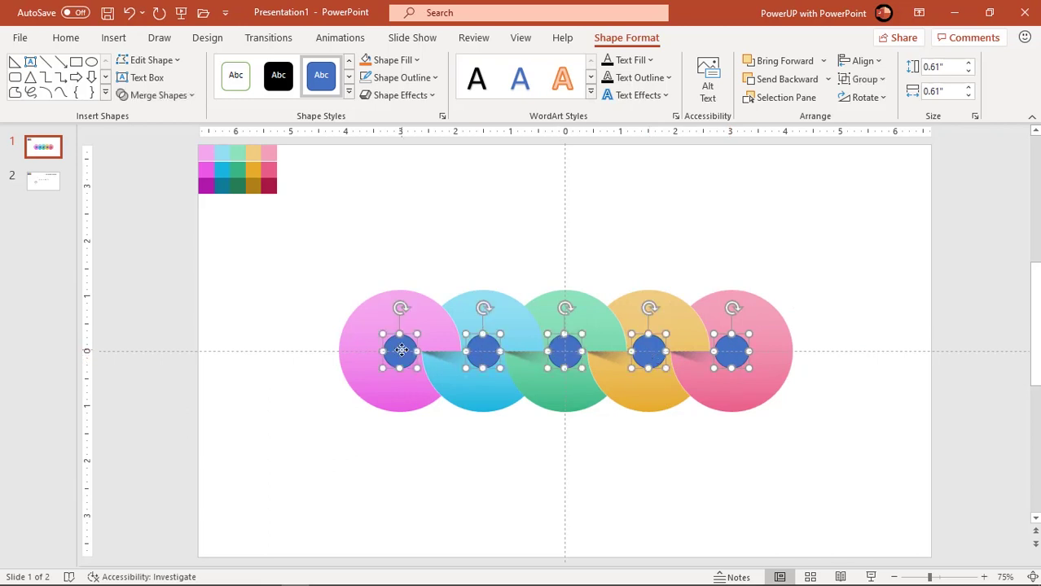
# Remove the small circles' outlines and fill the magenta disc's dot dark magenta
pyautogui.click(419, 81)
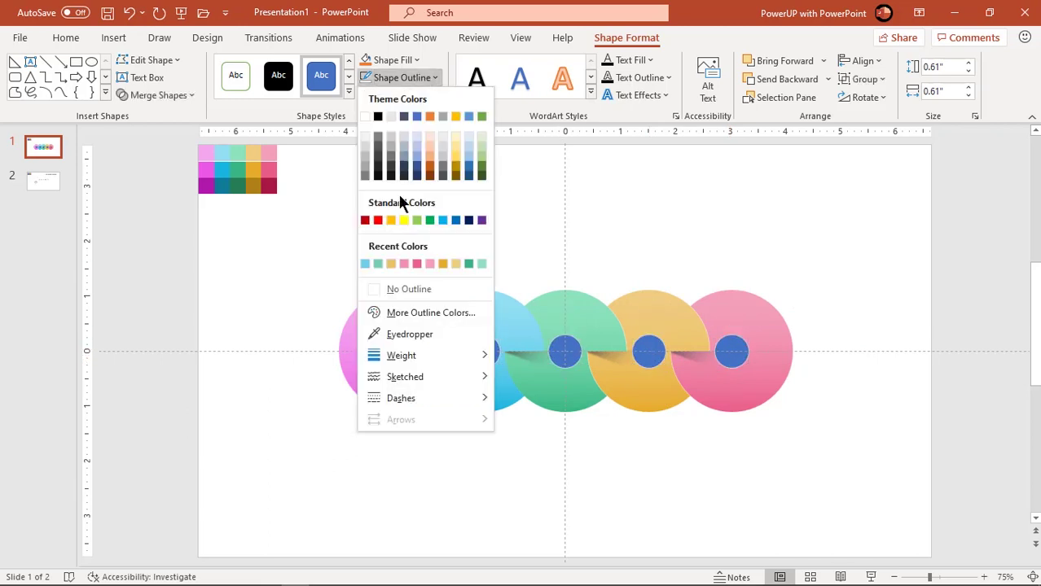
pyautogui.click(397, 285)
pyautogui.click(243, 385)
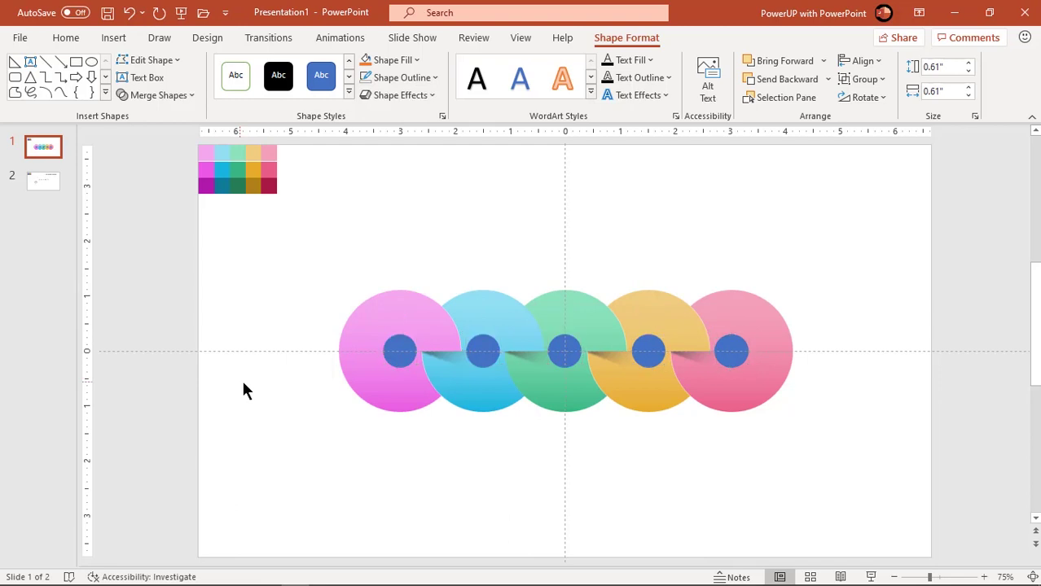
pyautogui.click(400, 351)
pyautogui.click(404, 61)
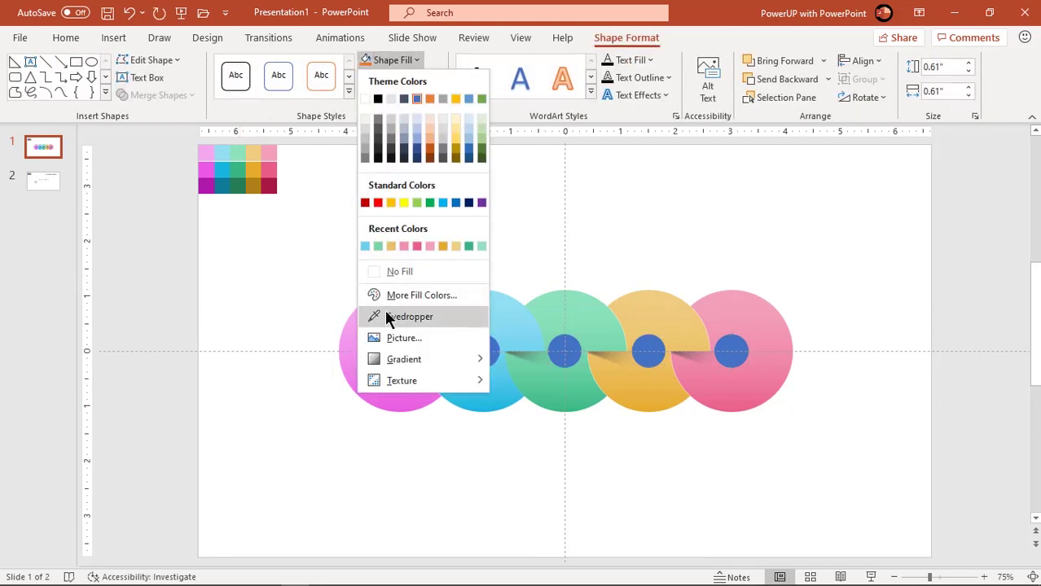
pyautogui.click(399, 317)
pyautogui.click(209, 184)
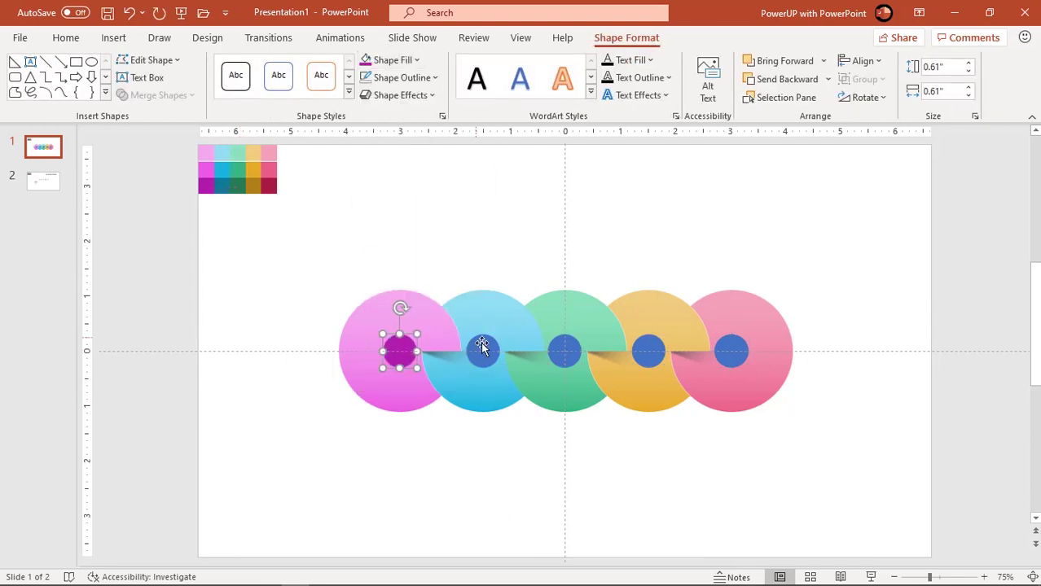
# Fill the blue disc's dot dark teal and the green disc's dot dark green
pyautogui.click(483, 349)
pyautogui.click(405, 61)
pyautogui.click(388, 312)
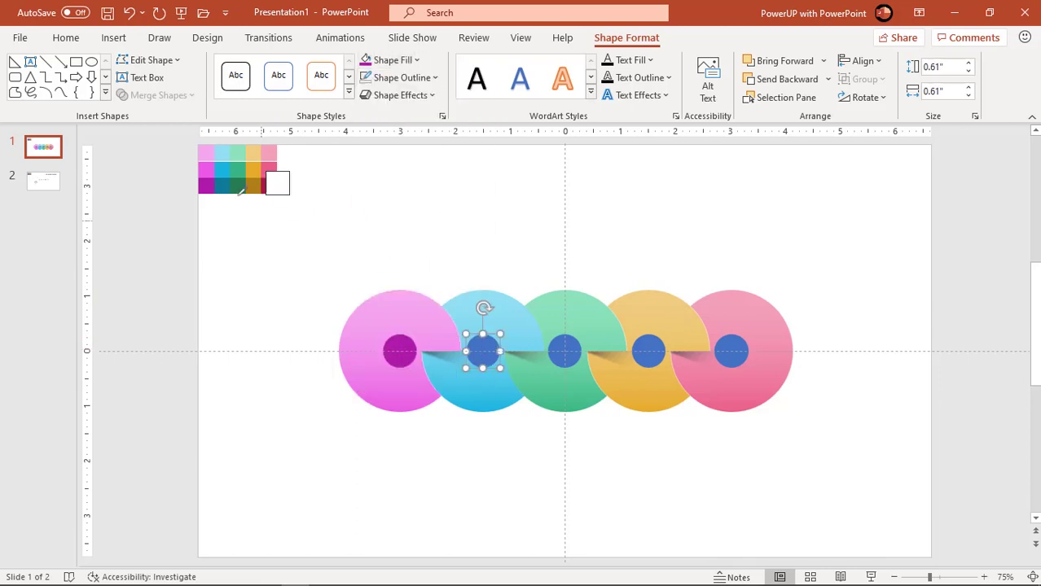
pyautogui.click(221, 185)
pyautogui.click(564, 349)
pyautogui.click(408, 61)
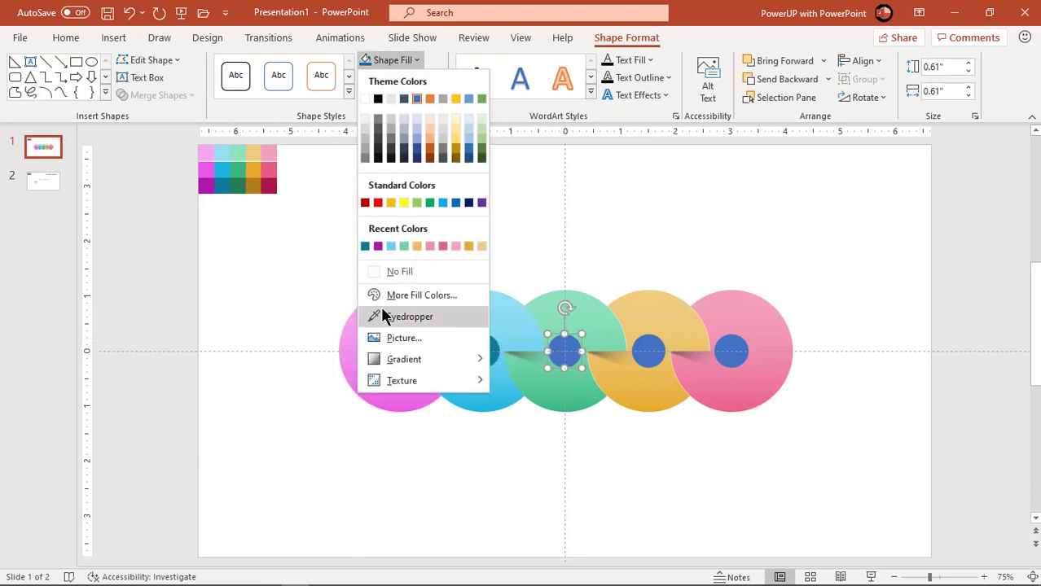
pyautogui.click(381, 305)
pyautogui.click(237, 185)
# Fill the yellow disc's dot dark gold and the pink disc's dot dark crimson
pyautogui.click(649, 349)
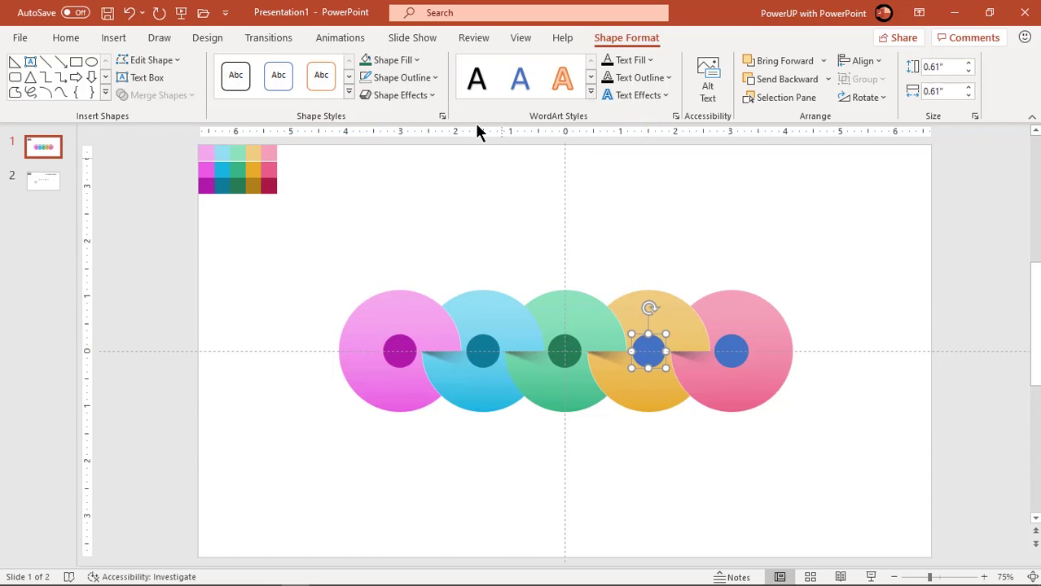
pyautogui.click(408, 61)
pyautogui.click(391, 313)
pyautogui.click(252, 186)
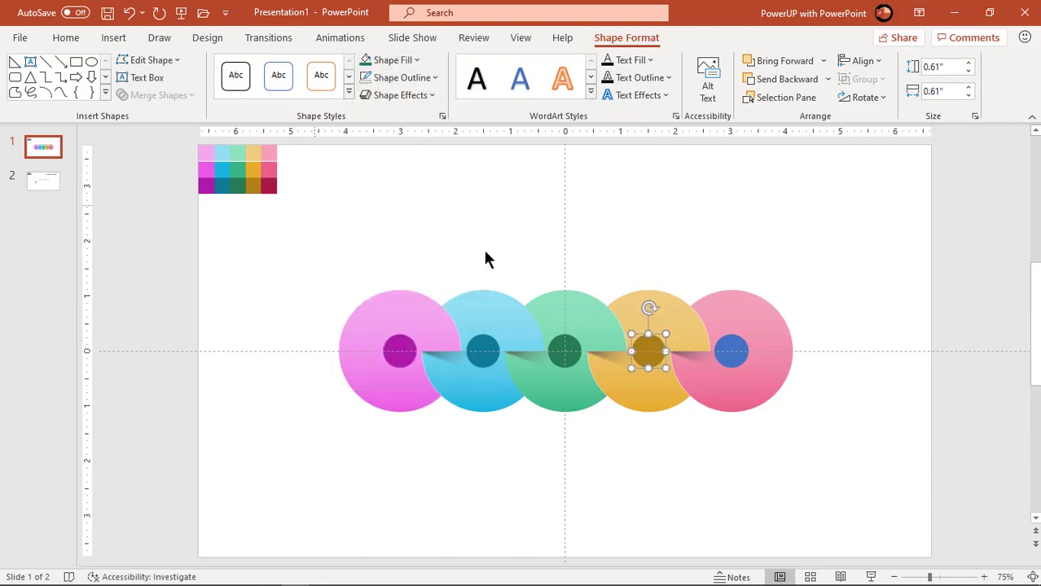
pyautogui.click(732, 351)
pyautogui.click(405, 61)
pyautogui.click(384, 314)
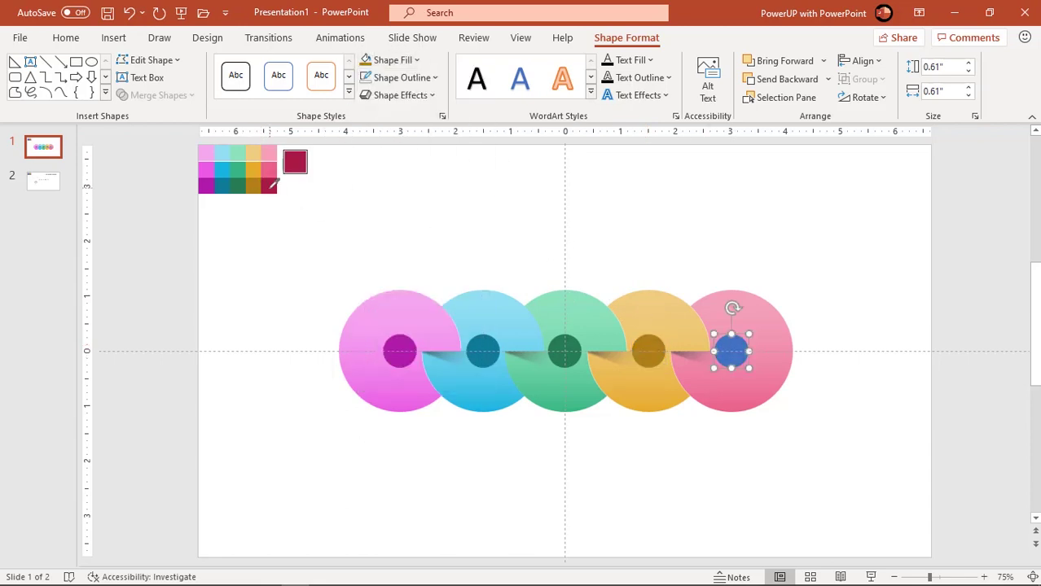
pyautogui.click(269, 186)
pyautogui.click(245, 275)
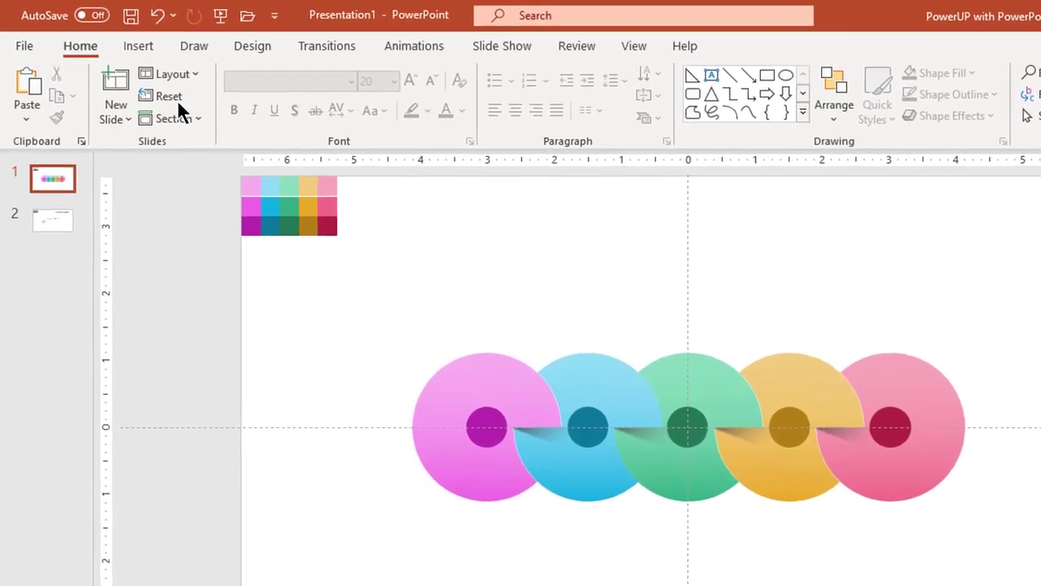
# Draw an arc over the pink circle, rotate it and fit its sweep around the top
pyautogui.click(138, 46)
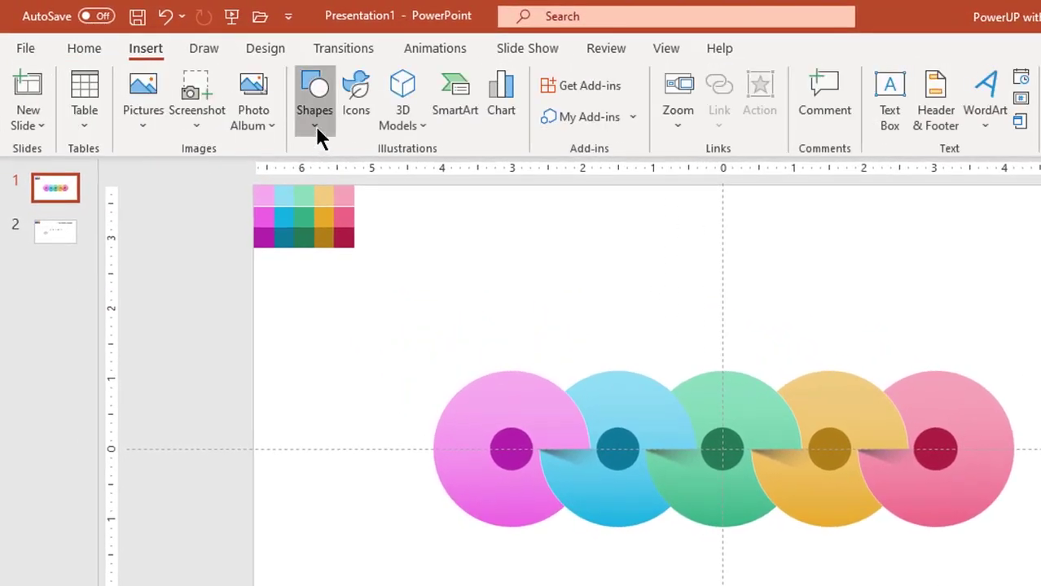
pyautogui.click(316, 127)
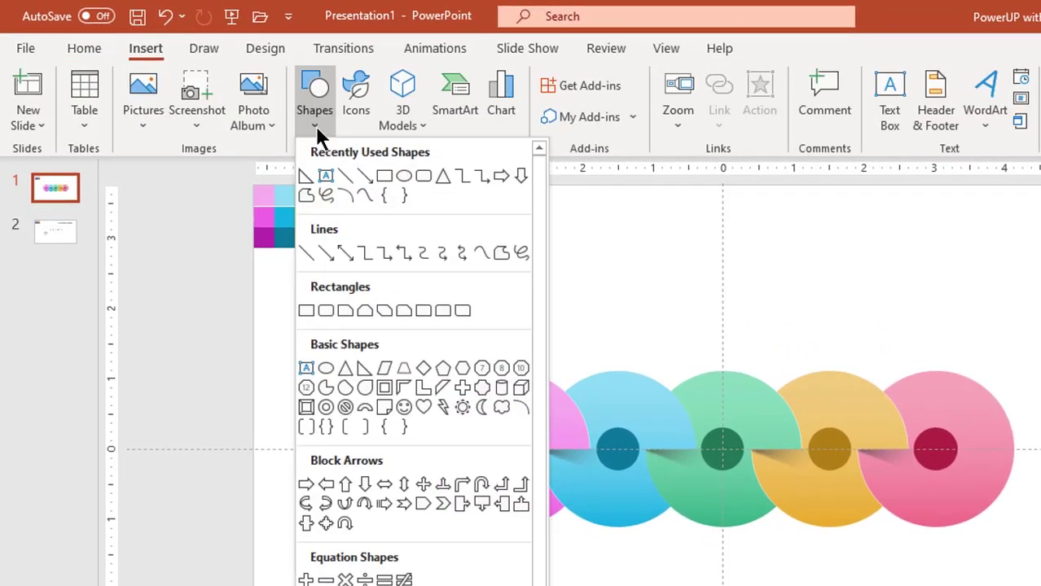
pyautogui.click(521, 407)
pyautogui.moveTo(337, 287); pyautogui.dragTo(440, 398)
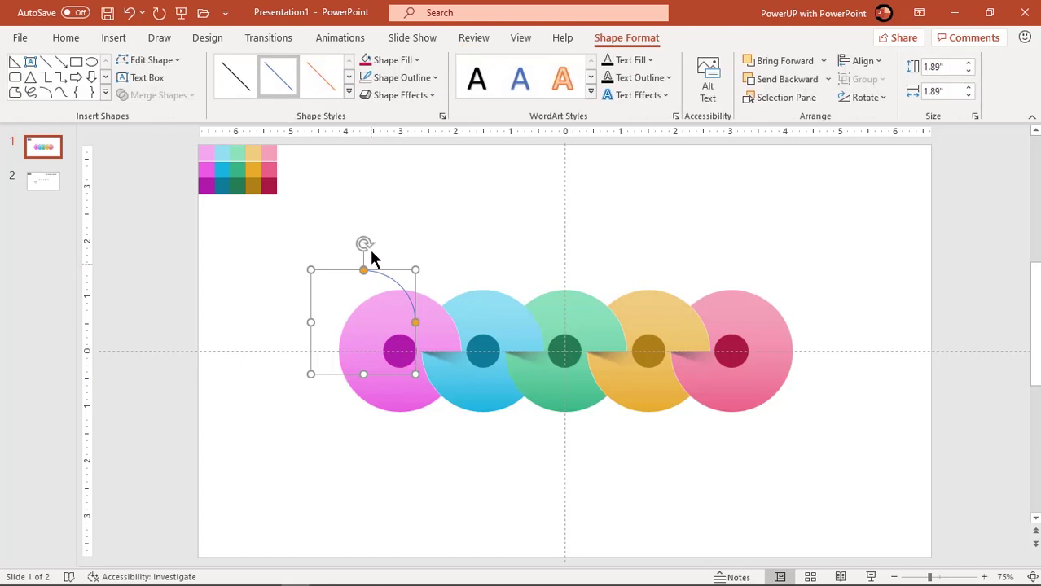
pyautogui.moveTo(366, 243); pyautogui.dragTo(460, 392)
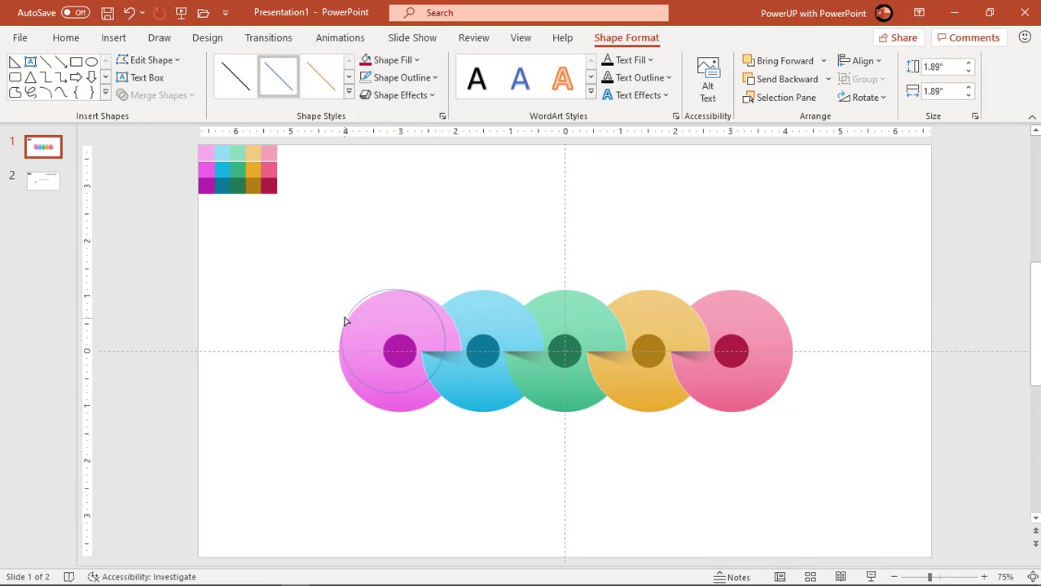
pyautogui.moveTo(344, 322); pyautogui.dragTo(347, 317)
pyautogui.moveTo(420, 386); pyautogui.dragTo(426, 395)
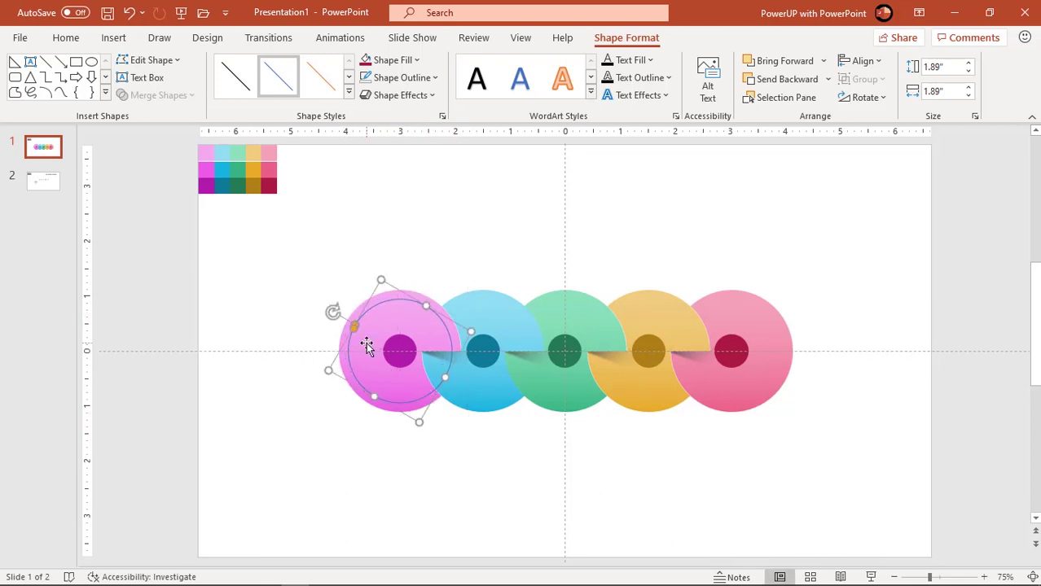
# Delete the extra selected arc and reselect the arc on the pink circle
pyautogui.click(366, 408)
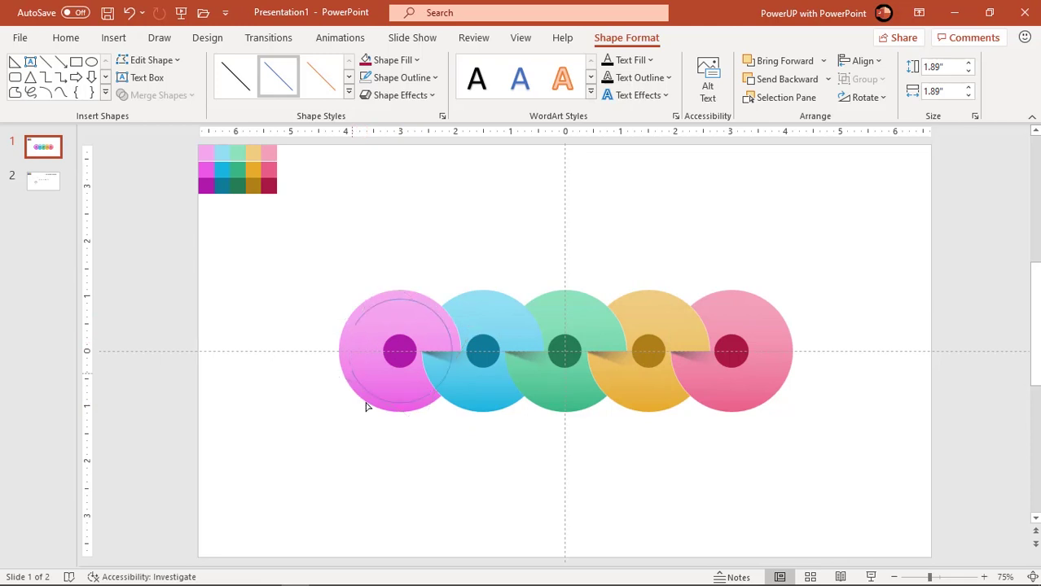
pyautogui.click(445, 329)
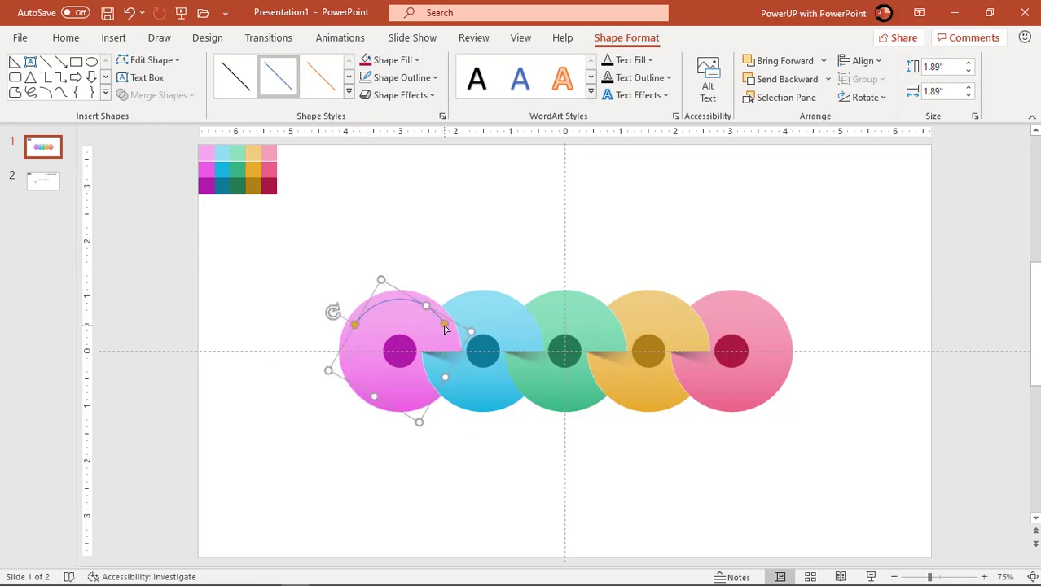
pyautogui.press('Delete')
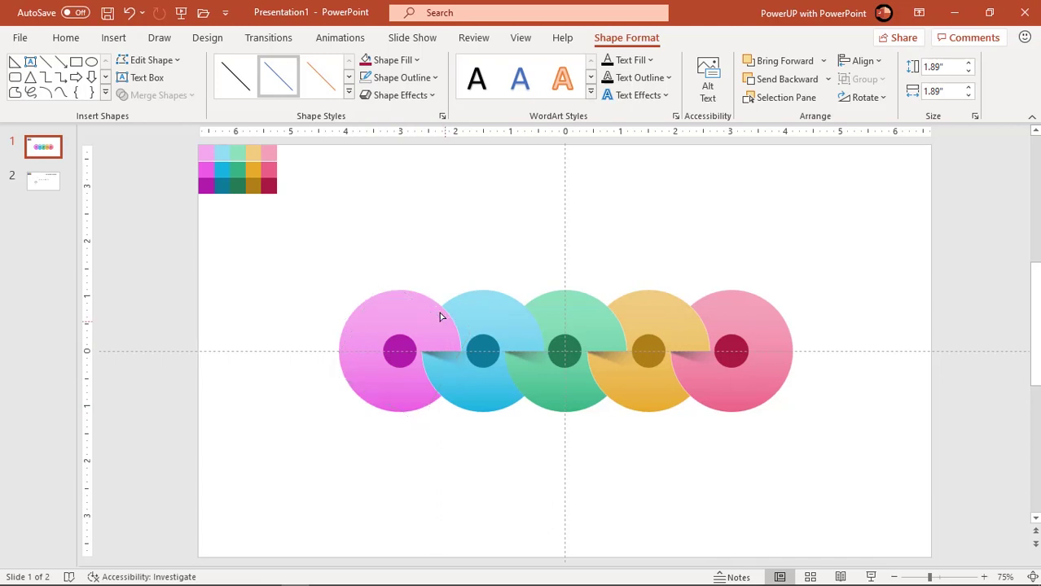
pyautogui.click(413, 299)
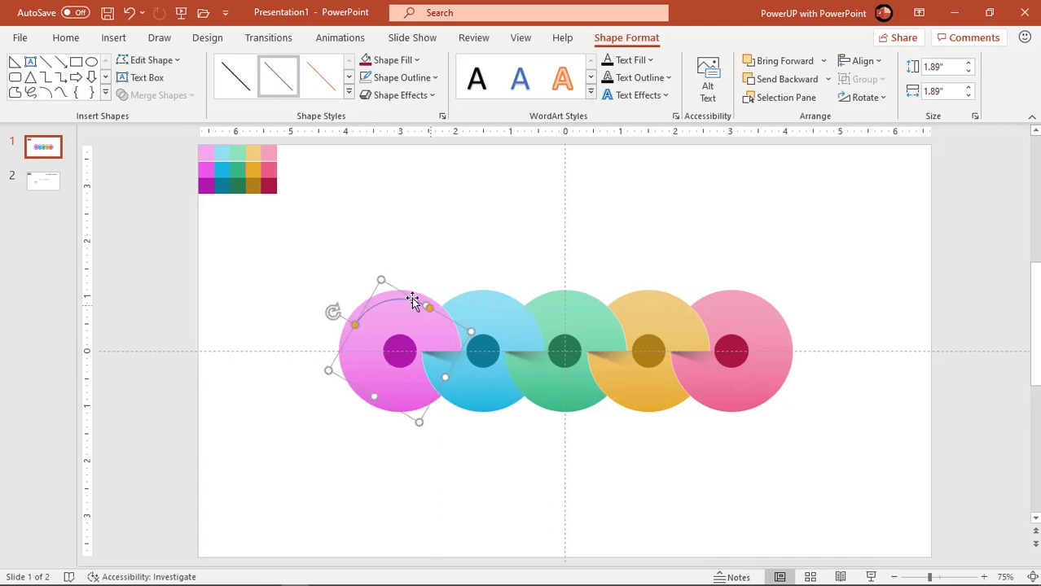
pyautogui.click(347, 301)
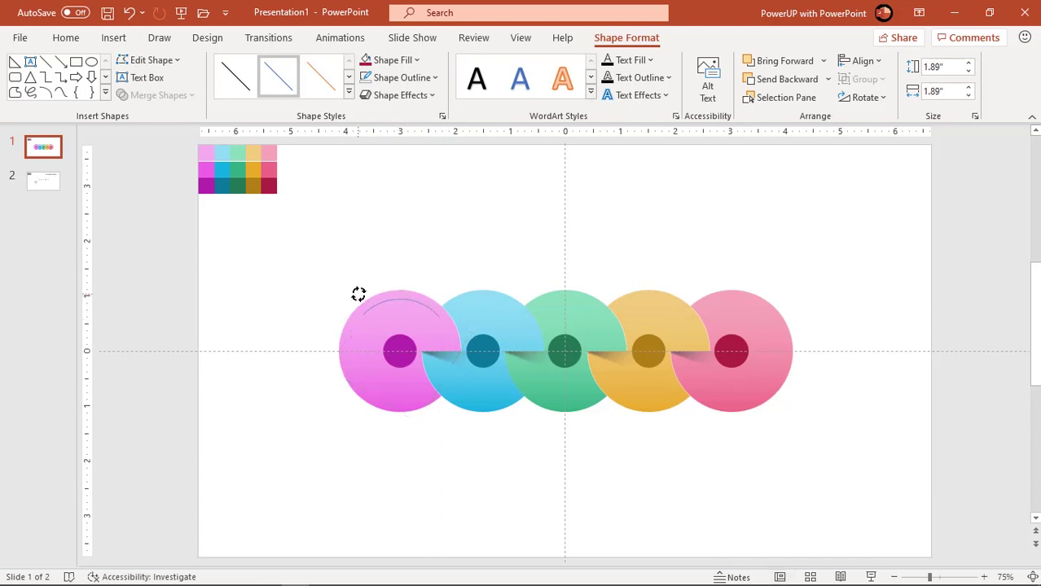
pyautogui.click(407, 308)
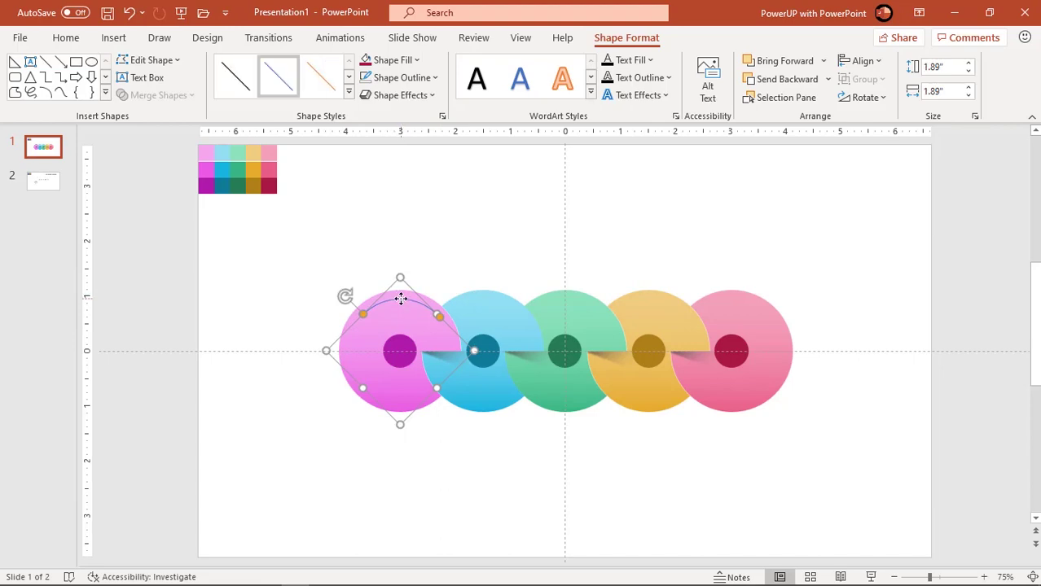
# Make the arc's line white in its Format Shape line settings
pyautogui.rightClick(400, 299)
pyautogui.click(469, 546)
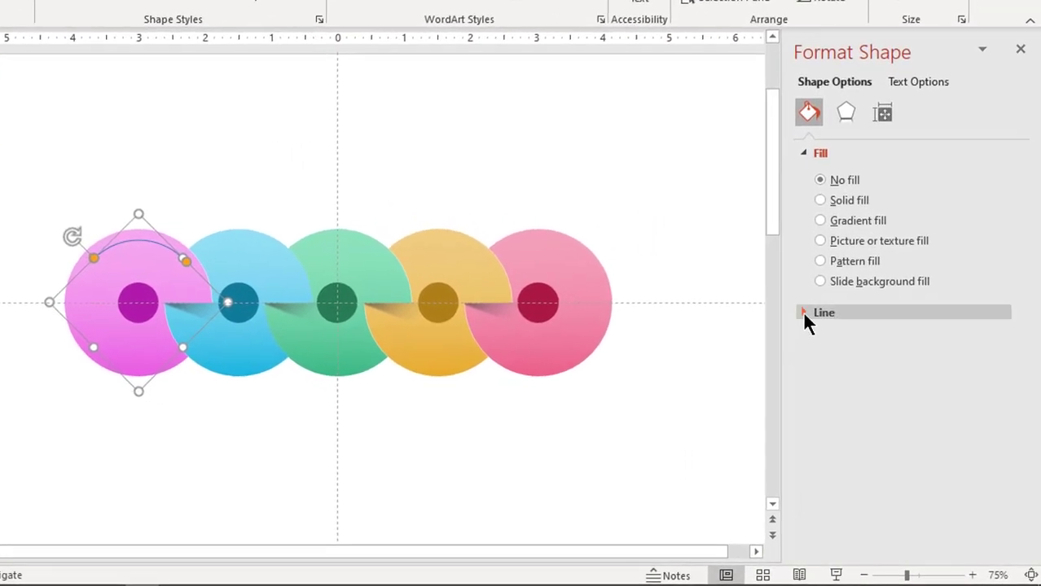
pyautogui.click(843, 358)
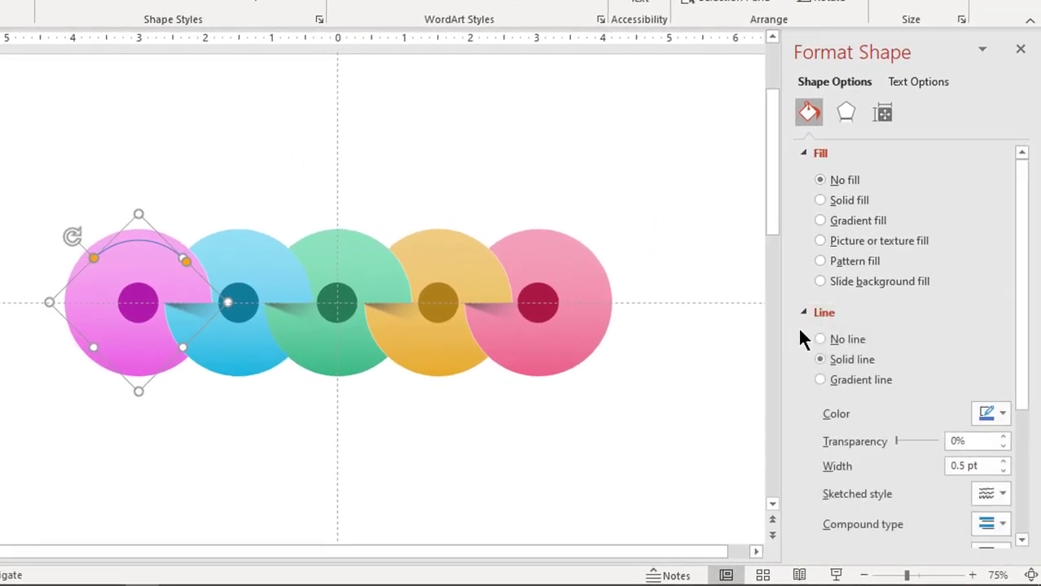
pyautogui.click(999, 413)
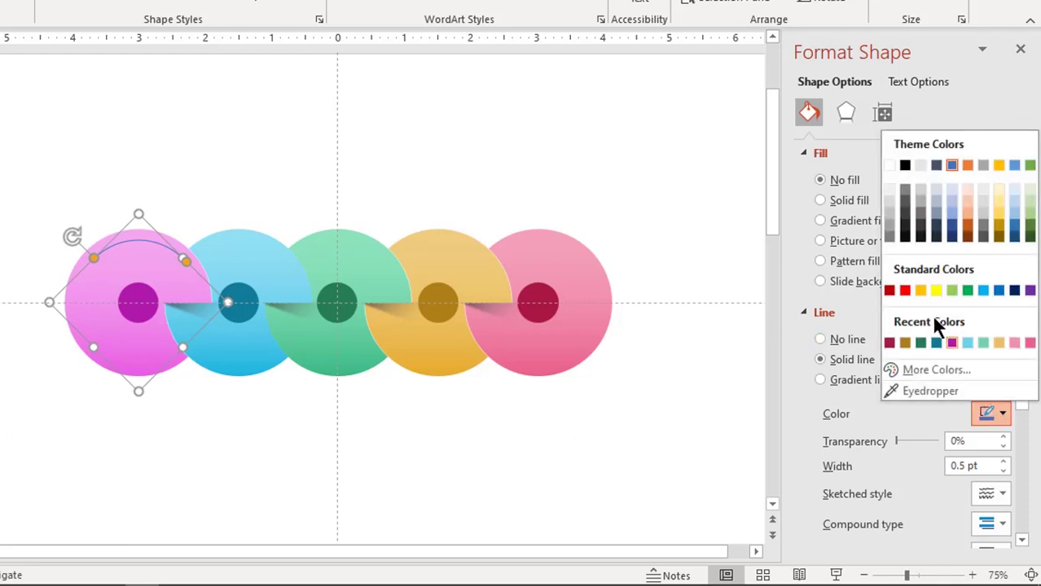
pyautogui.click(890, 193)
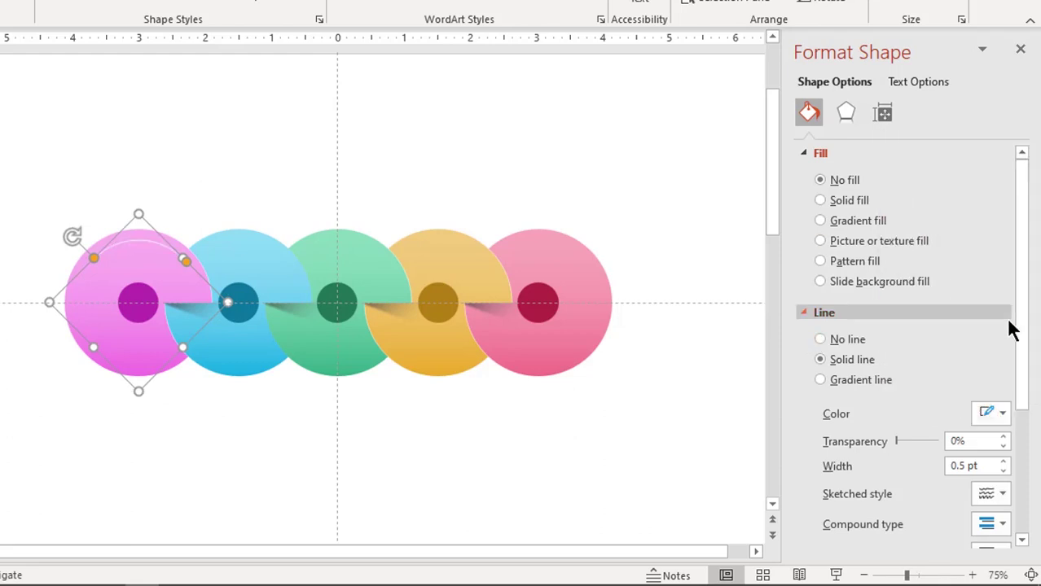
pyautogui.moveTo(1024, 328); pyautogui.dragTo(1028, 407)
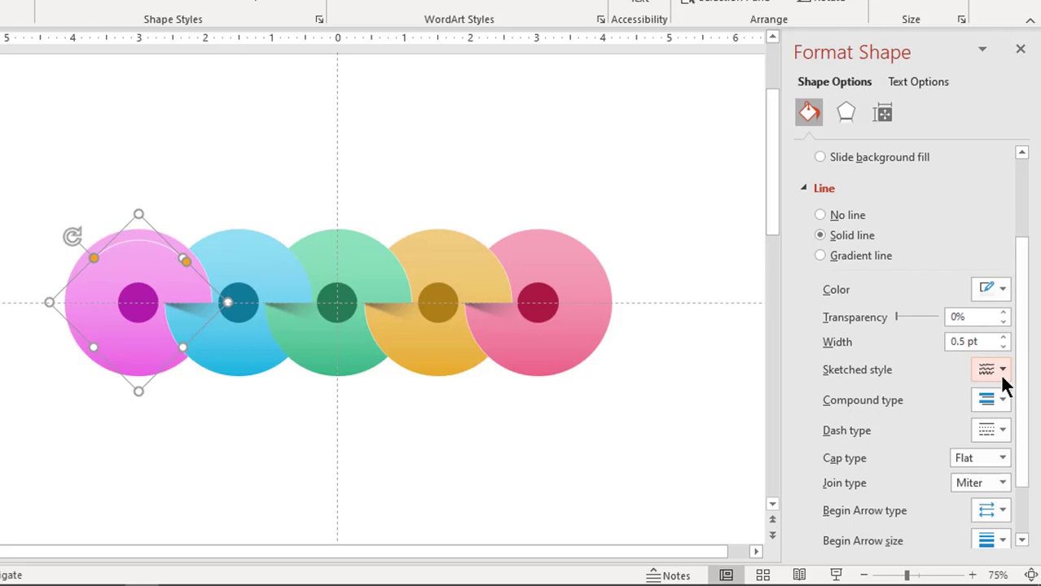
pyautogui.click(1003, 375)
pyautogui.click(1003, 375)
# Make the arc a 1.25 pt dashed line with oval arrowheads at both ends
pyautogui.click(1003, 434)
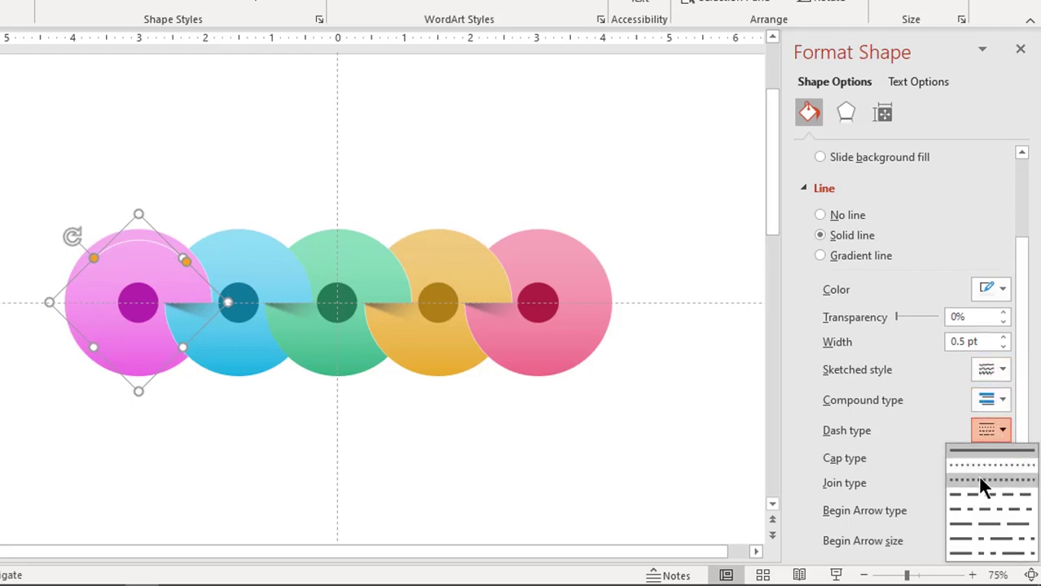
pyautogui.click(980, 481)
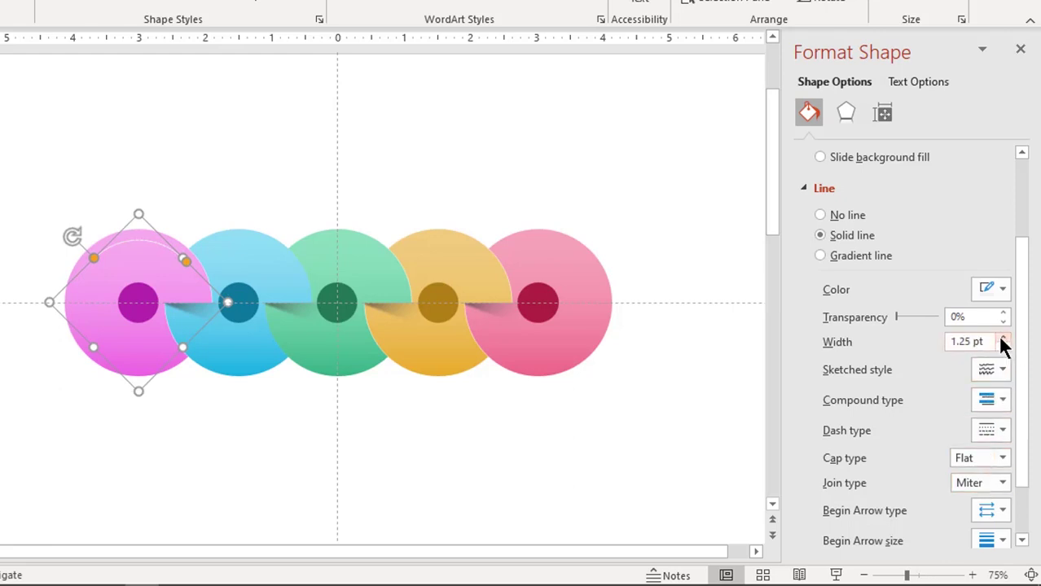
pyautogui.moveTo(1025, 325); pyautogui.dragTo(1031, 399)
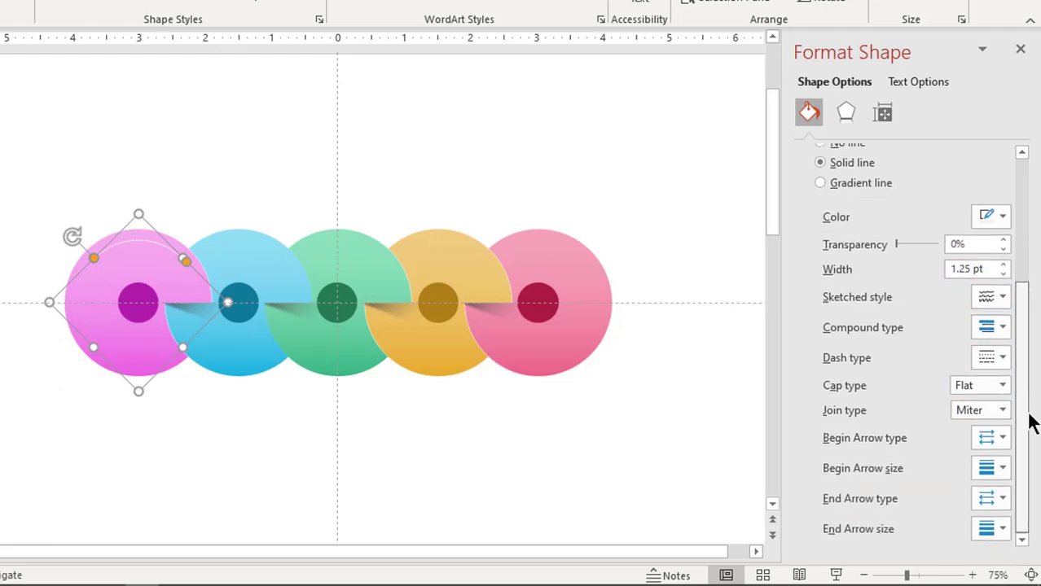
pyautogui.click(1003, 439)
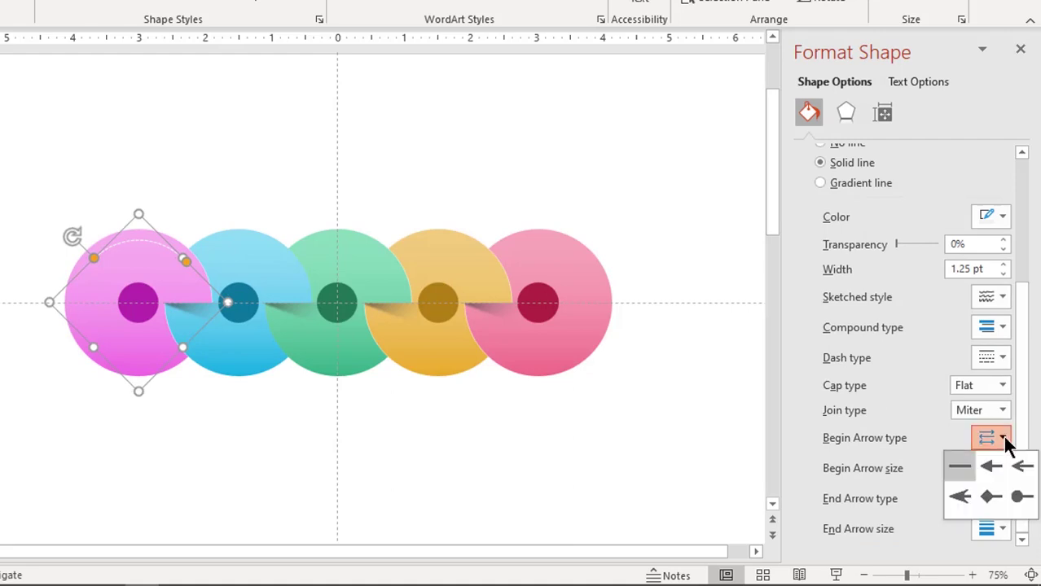
pyautogui.click(1018, 500)
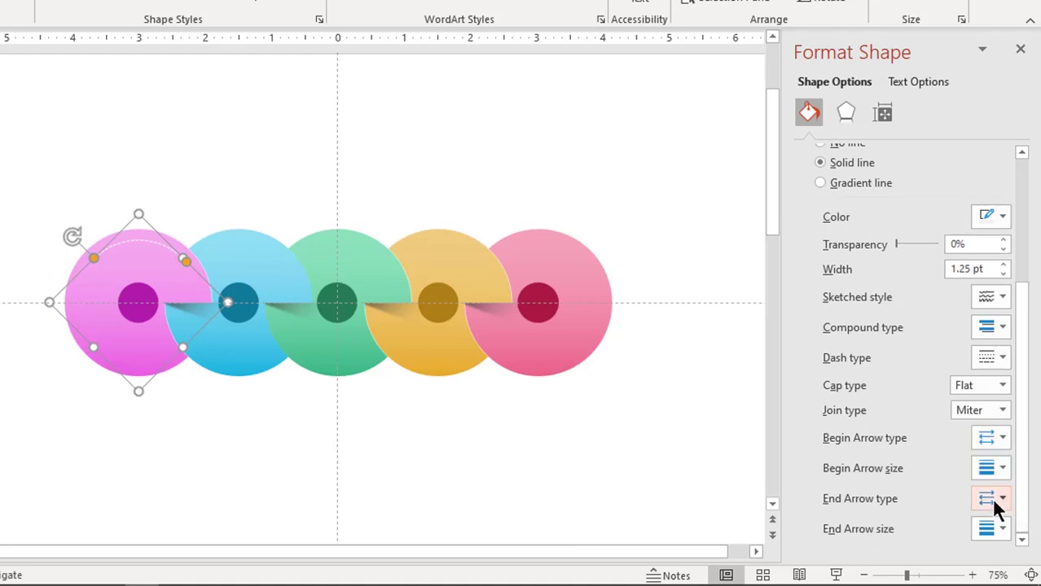
pyautogui.click(999, 502)
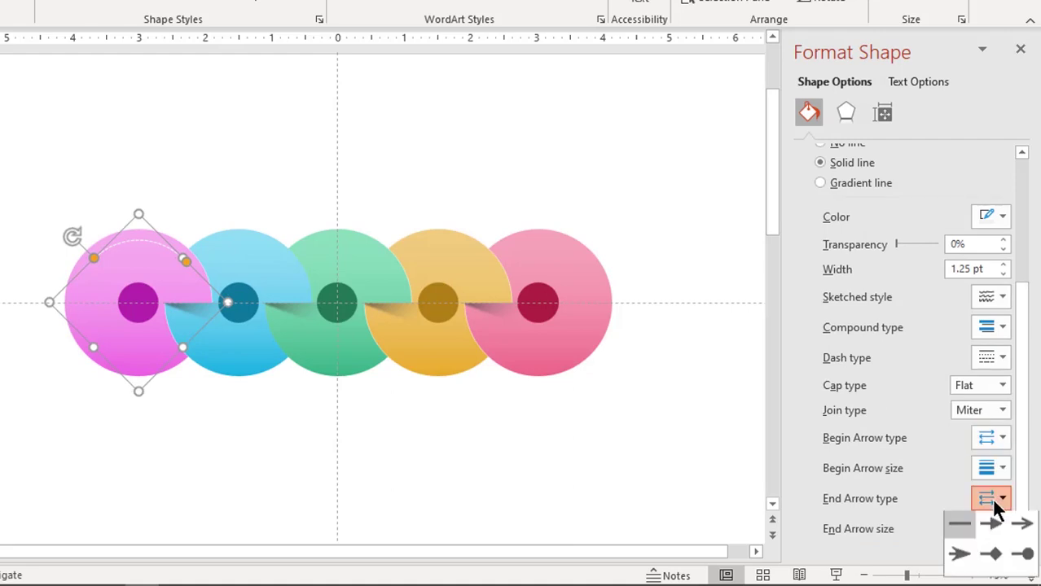
pyautogui.click(1023, 560)
pyautogui.click(460, 456)
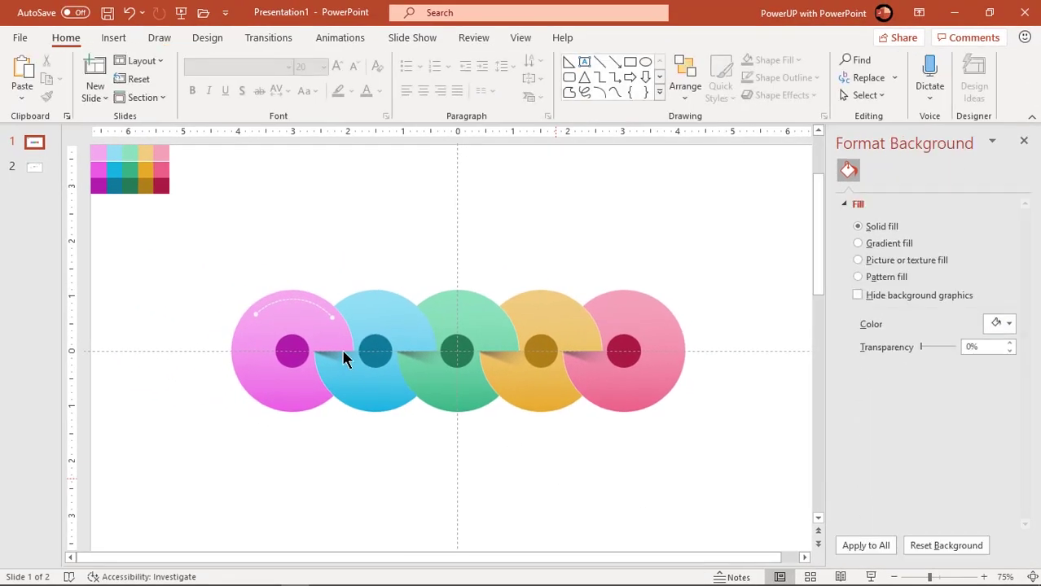
# Copy the white arc, flip it vertically and fit it onto the blue circle
pyautogui.click(315, 308)
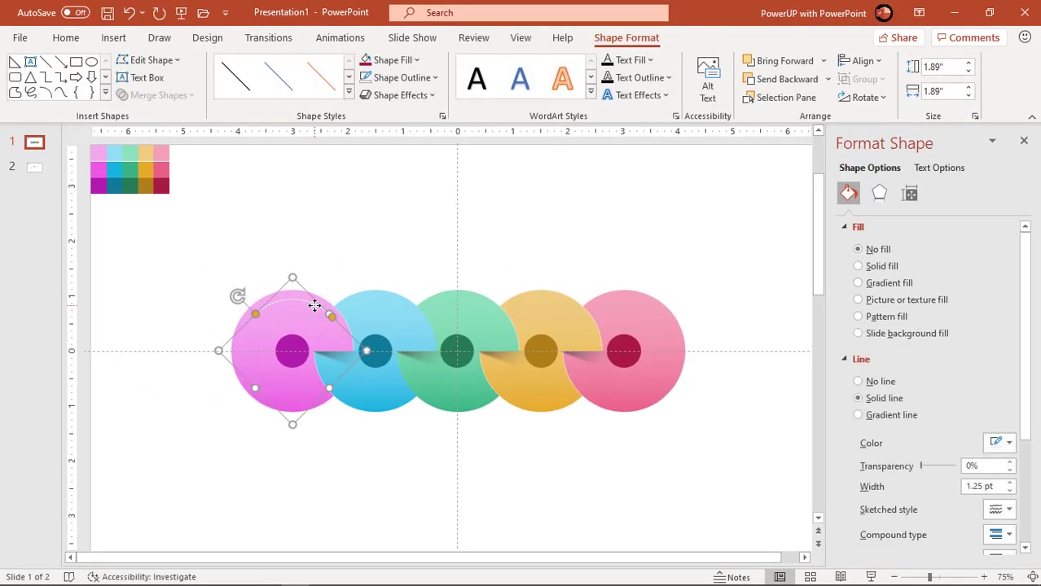
pyautogui.keyDown('ctrl'); pyautogui.moveTo(331, 337); pyautogui.dragTo(403, 402); pyautogui.keyUp('ctrl')
pyautogui.click(861, 98)
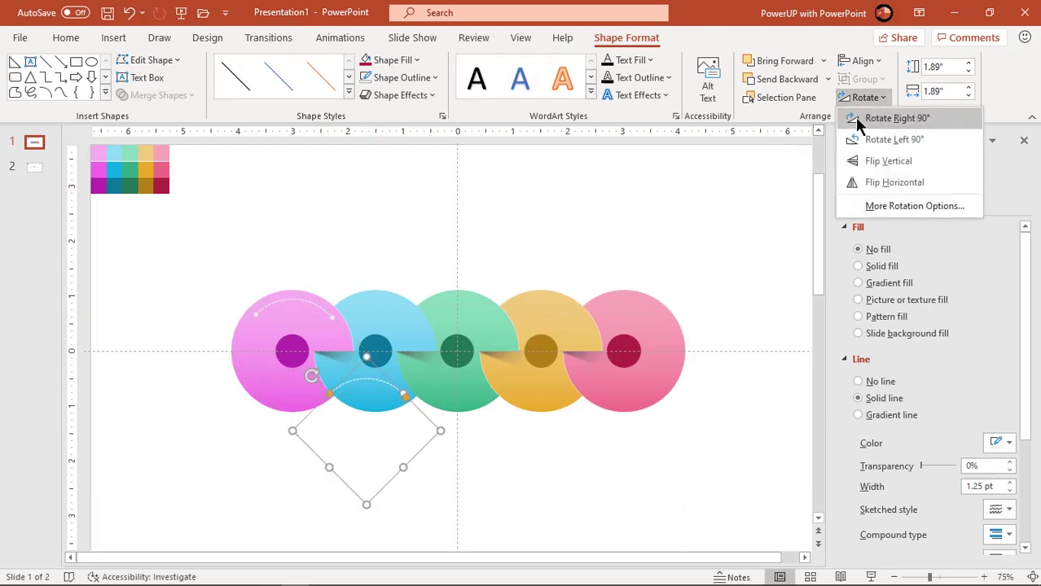
pyautogui.click(862, 162)
pyautogui.moveTo(442, 430); pyautogui.dragTo(431, 336)
pyautogui.moveTo(327, 420); pyautogui.dragTo(274, 373)
pyautogui.moveTo(414, 319); pyautogui.dragTo(425, 318)
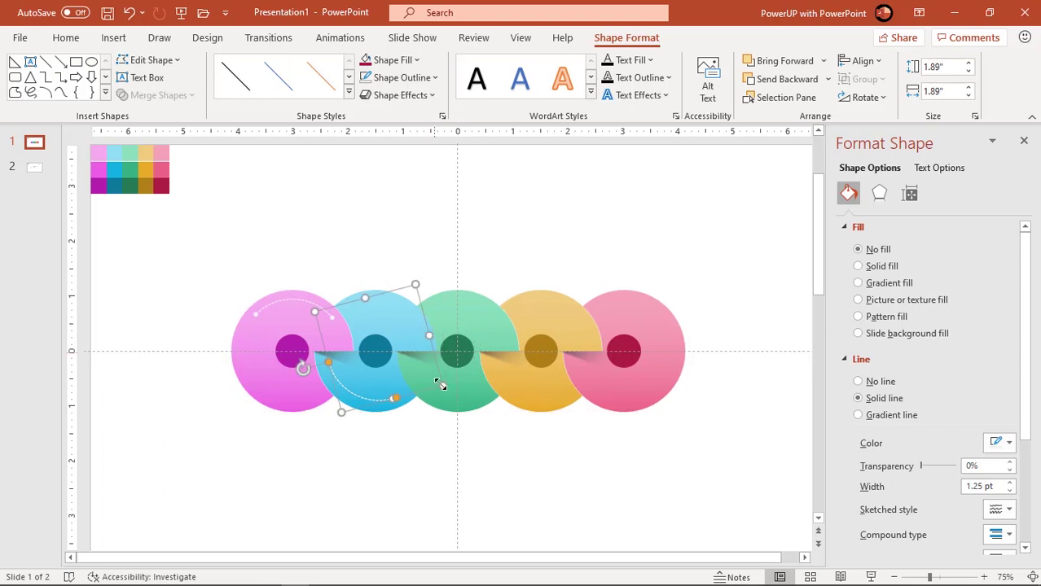
# Duplicate the arc onto the green circle, then onto the orange circle's lower part
pyautogui.hotkey('ctrl', 'd')
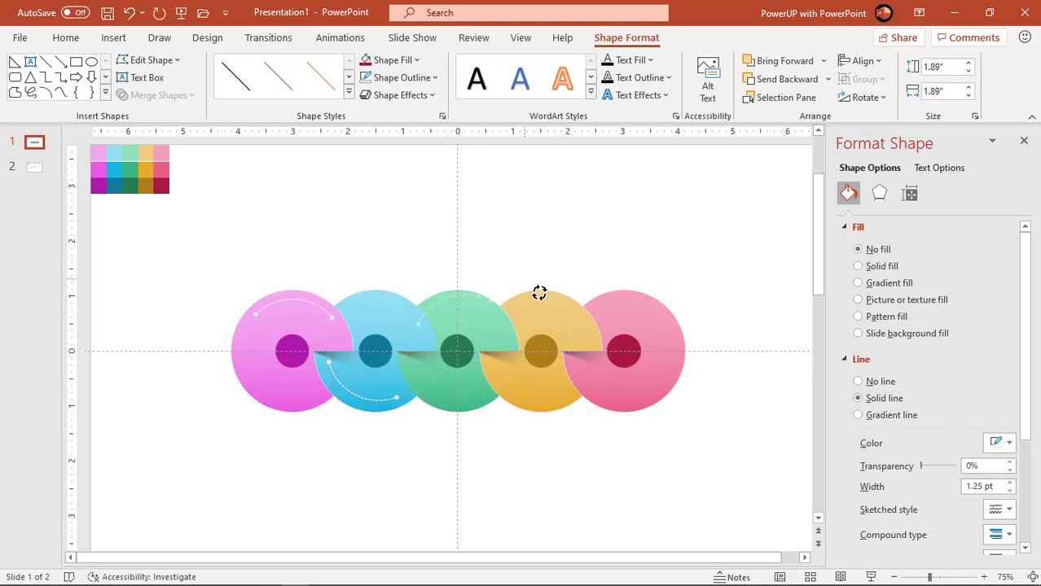
pyautogui.moveTo(522, 315); pyautogui.dragTo(499, 305)
pyautogui.hotkey('ctrl', 'd')
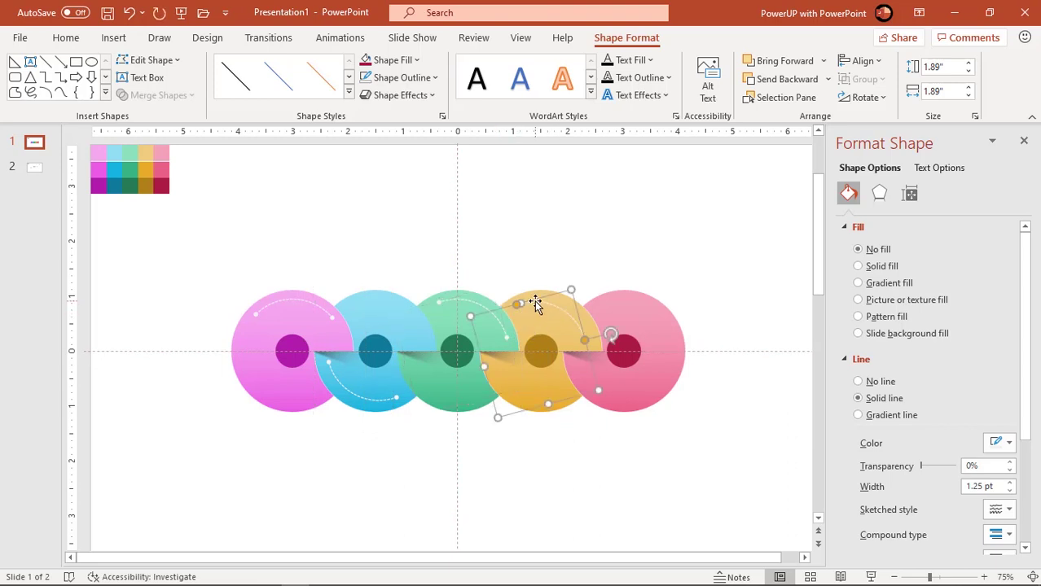
pyautogui.moveTo(611, 326); pyautogui.dragTo(463, 349)
pyautogui.moveTo(500, 395); pyautogui.dragTo(539, 401)
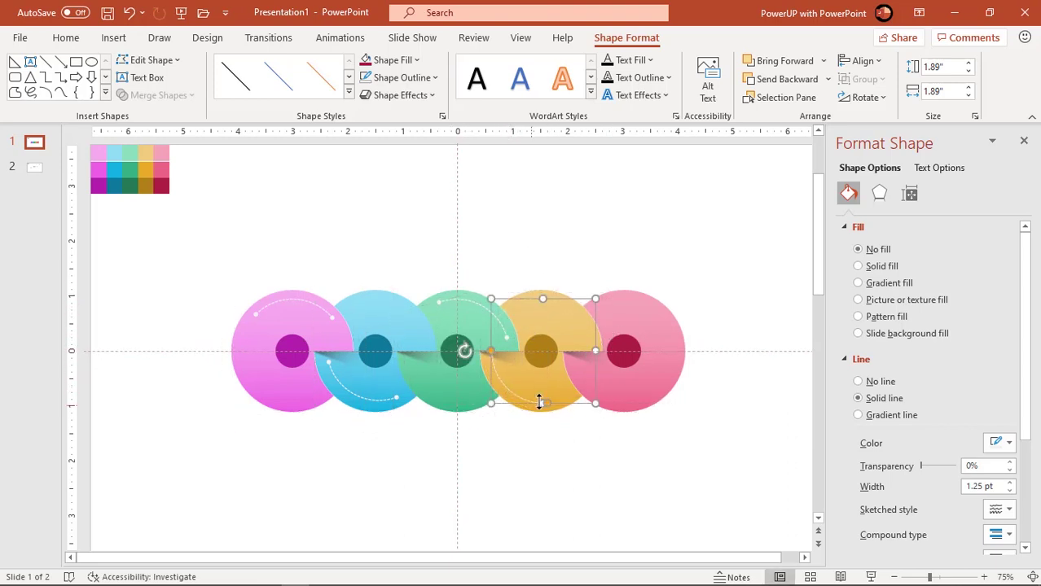
pyautogui.moveTo(465, 352); pyautogui.dragTo(480, 367)
# Duplicate and rotate another arc along the pink circle's right side
pyautogui.hotkey('ctrl', 'd')
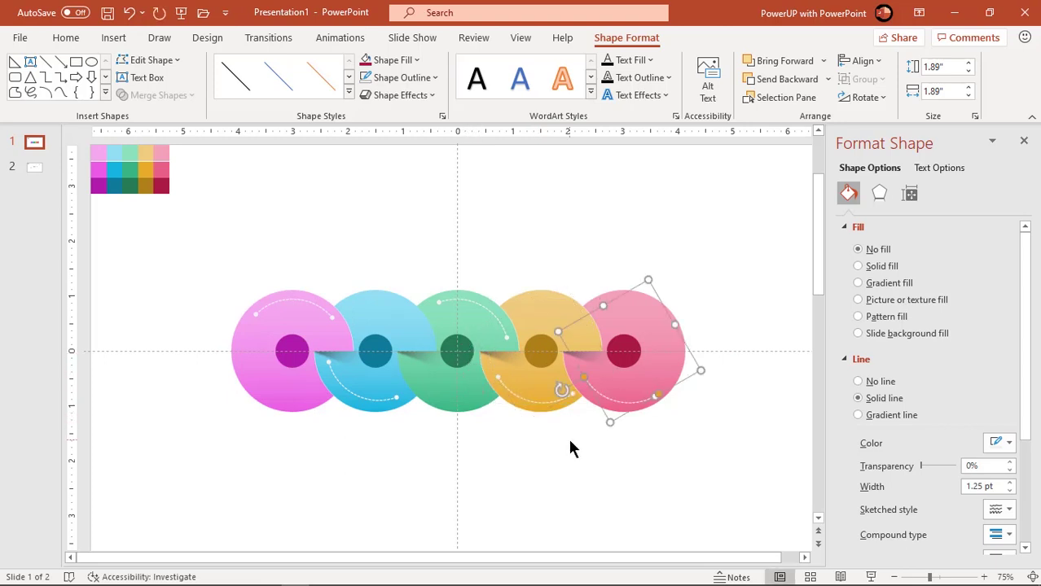
pyautogui.moveTo(648, 280); pyautogui.dragTo(676, 310)
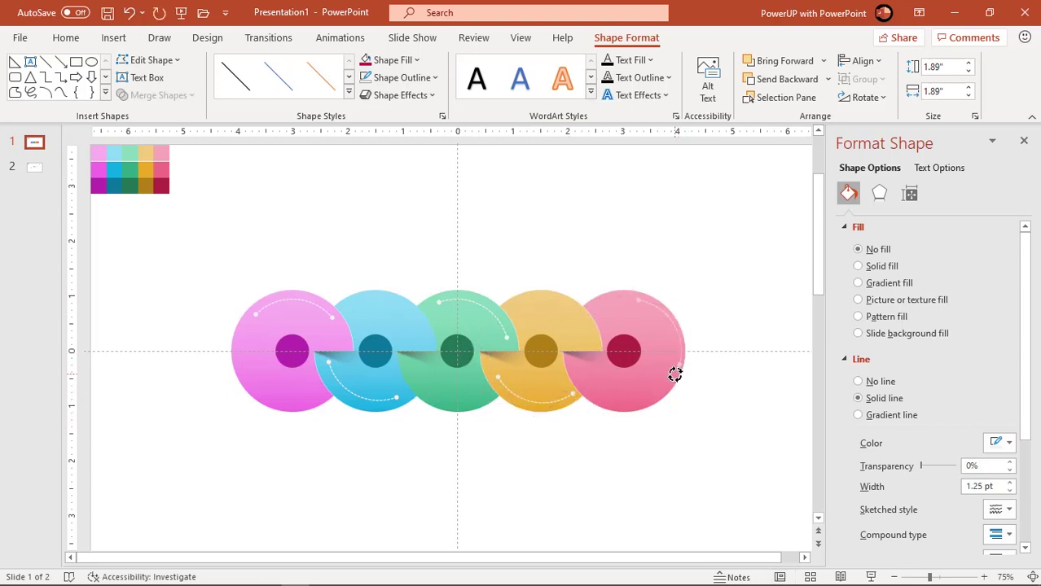
pyautogui.moveTo(675, 373); pyautogui.dragTo(679, 337)
pyautogui.click(711, 414)
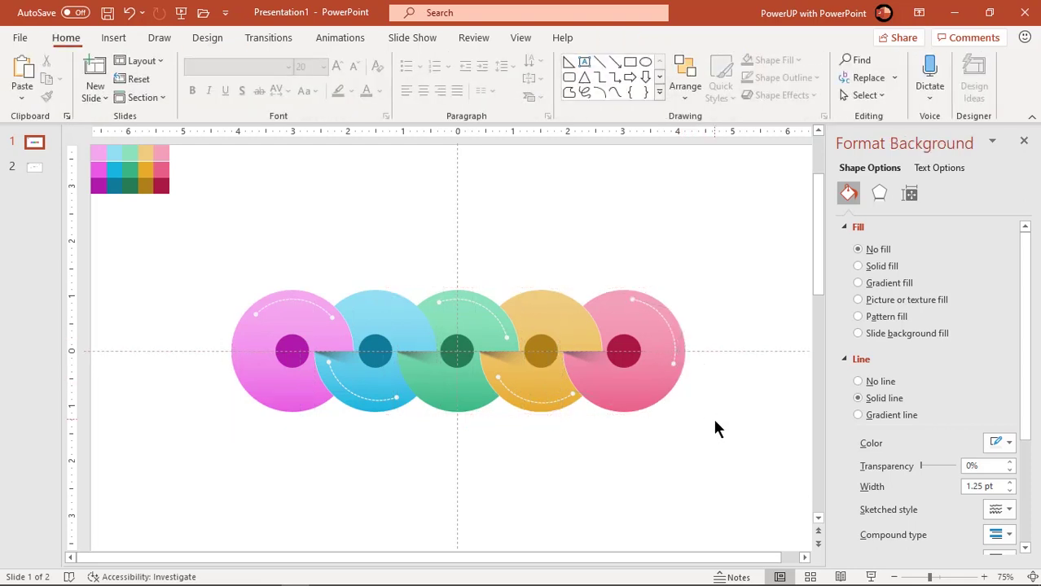
# Give the slide background a radial gradient fill radiating from the centre
pyautogui.click(1024, 143)
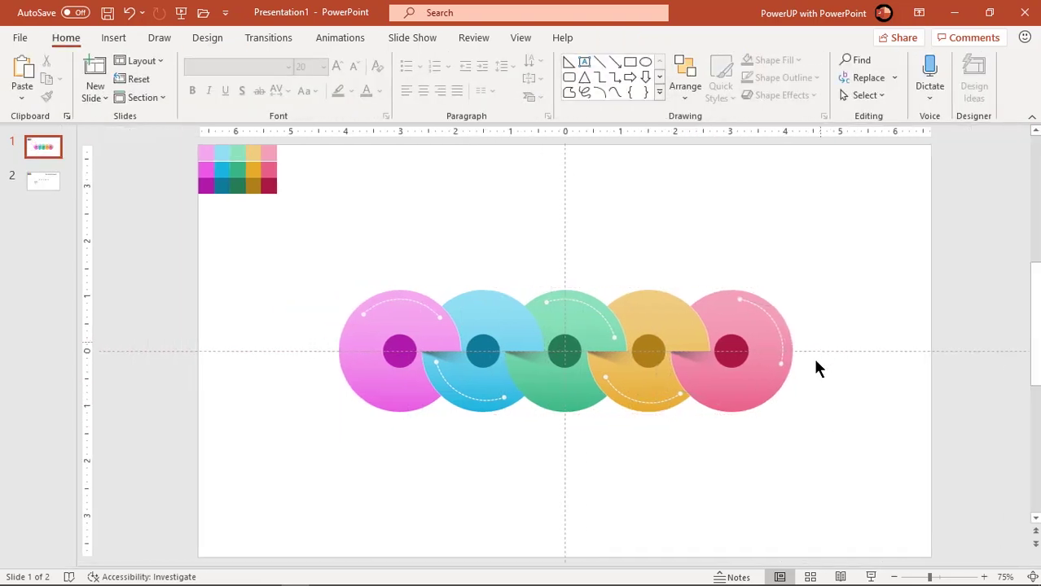
pyautogui.rightClick(631, 500)
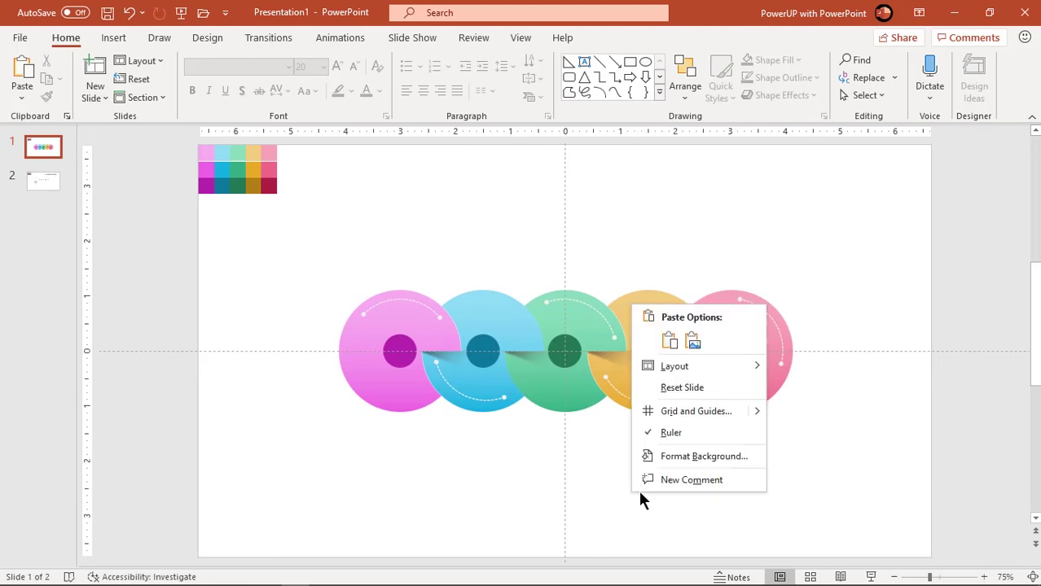
pyautogui.click(684, 458)
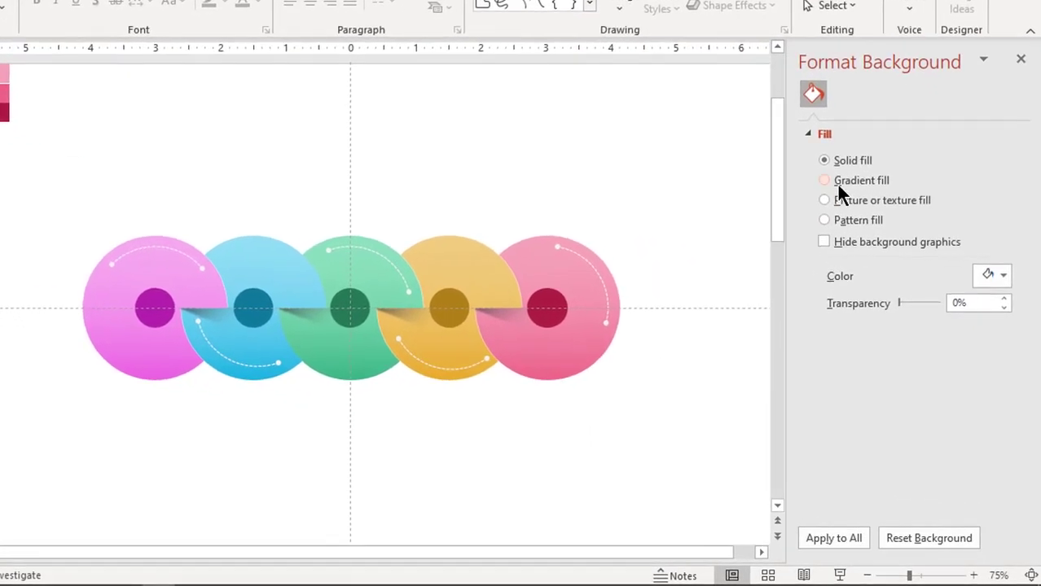
pyautogui.click(854, 211)
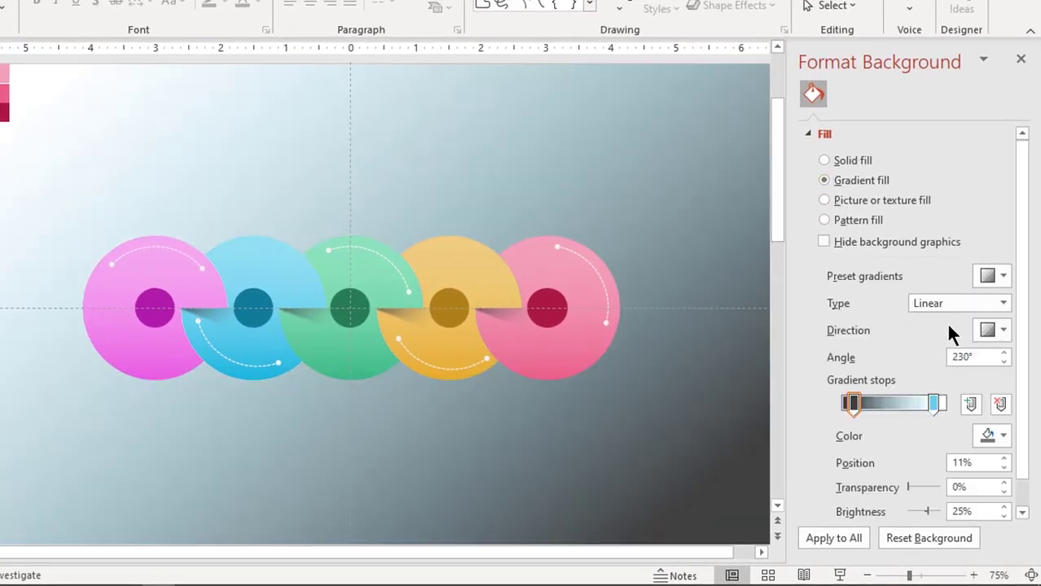
pyautogui.click(1003, 303)
pyautogui.click(937, 337)
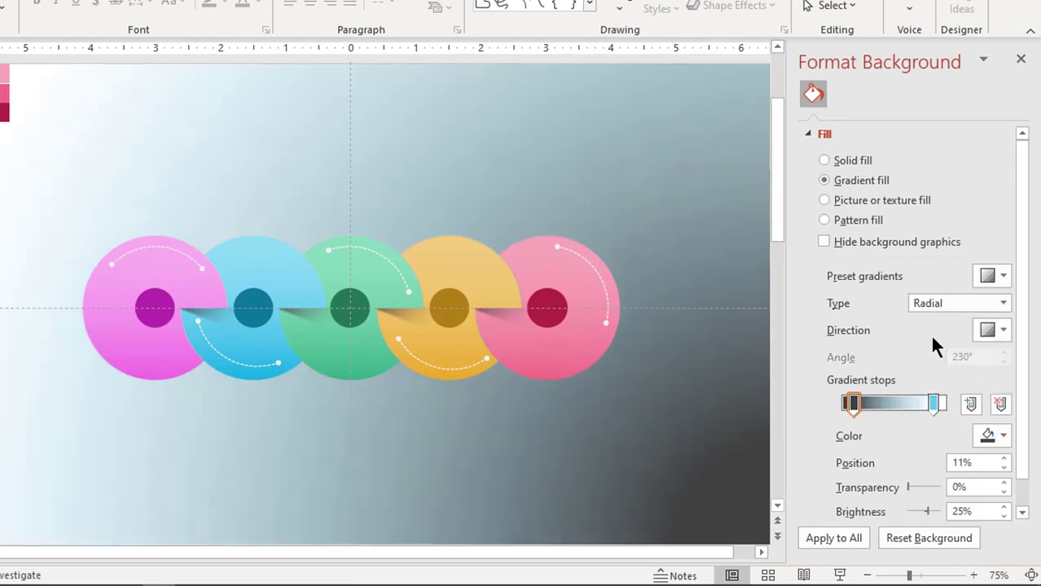
pyautogui.click(990, 328)
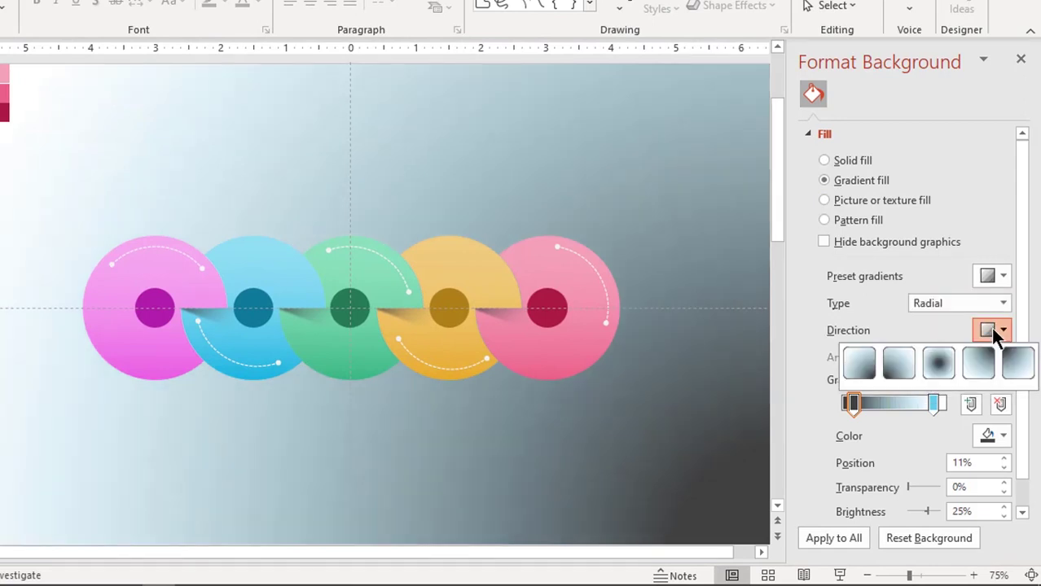
pyautogui.click(936, 364)
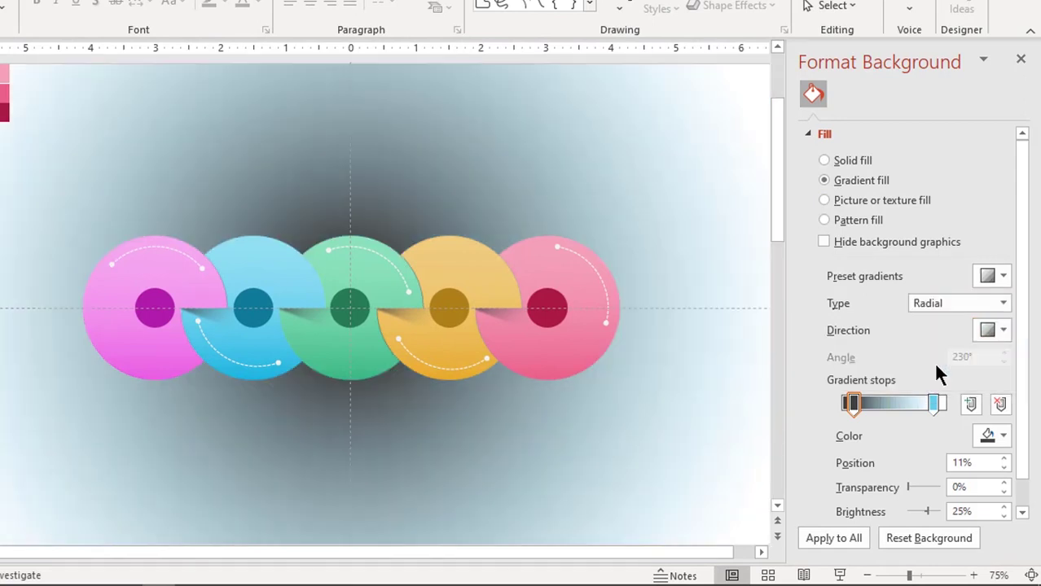
# Set the gradient stops to near-white at 0% and blue-grey at 100%, then adjust positions
pyautogui.click(1001, 436)
pyautogui.click(896, 231)
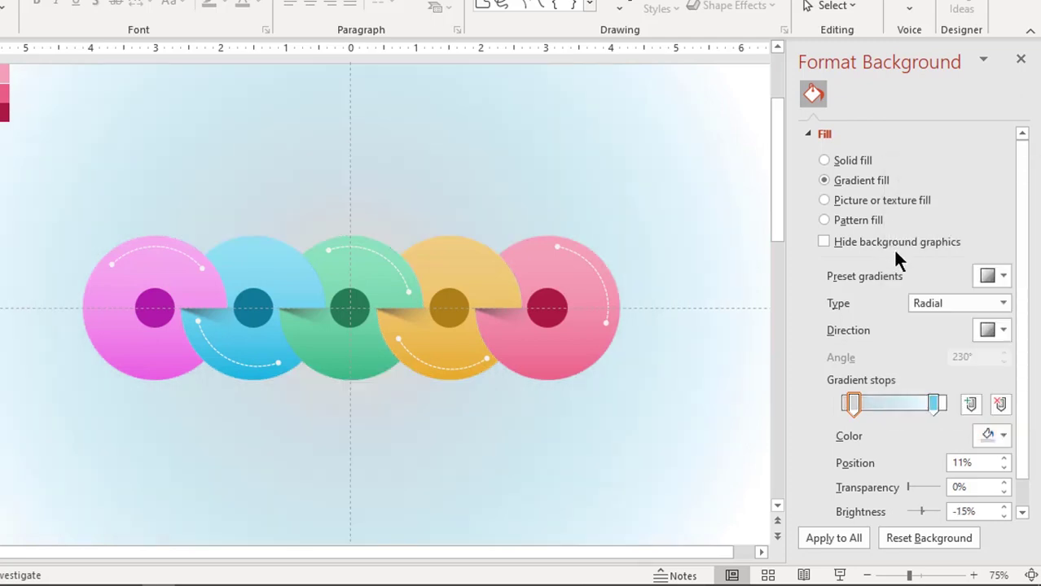
pyautogui.click(933, 404)
pyautogui.click(989, 431)
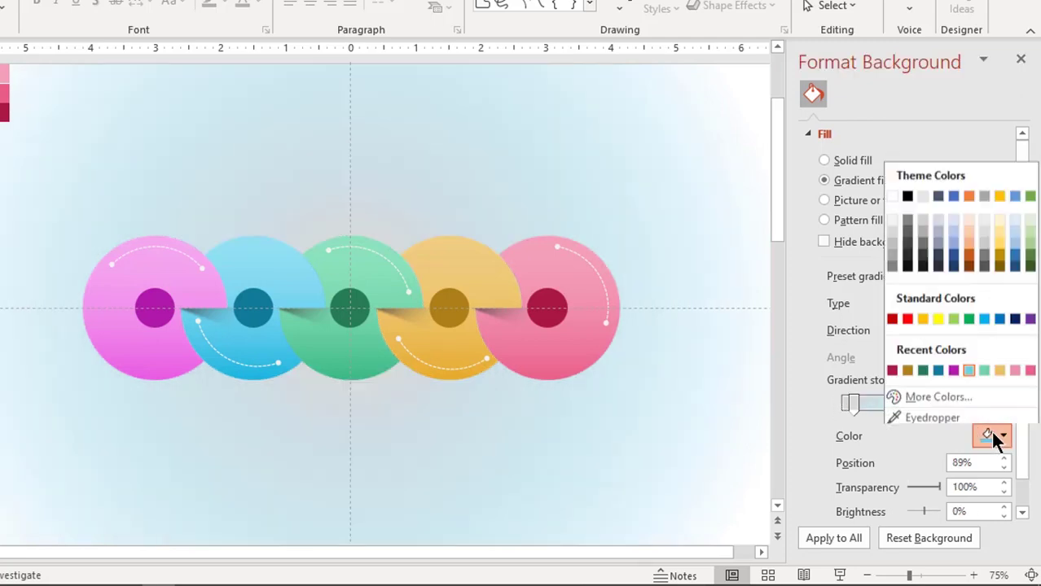
pyautogui.click(942, 235)
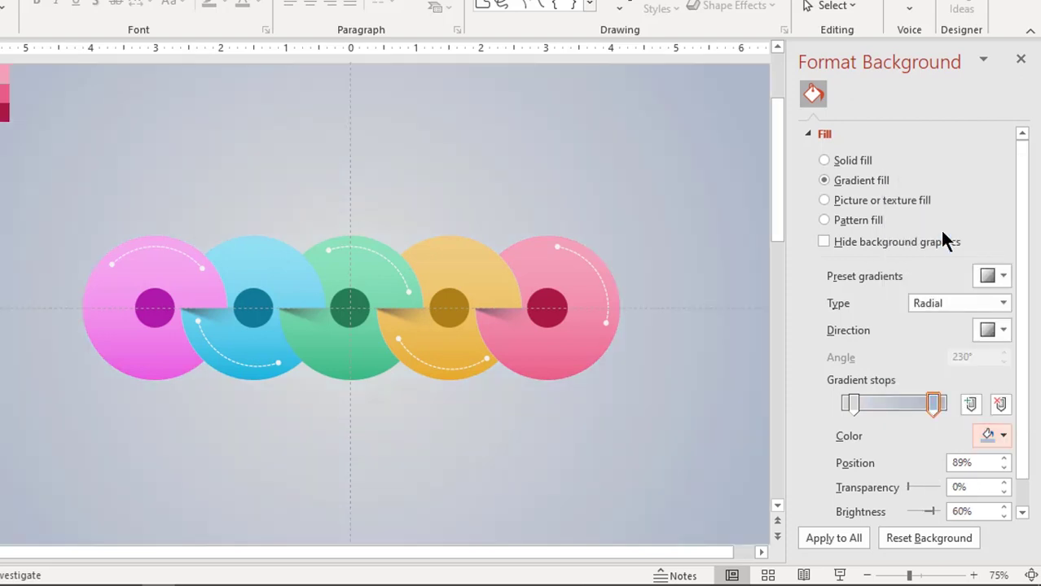
pyautogui.moveTo(934, 404); pyautogui.dragTo(960, 407)
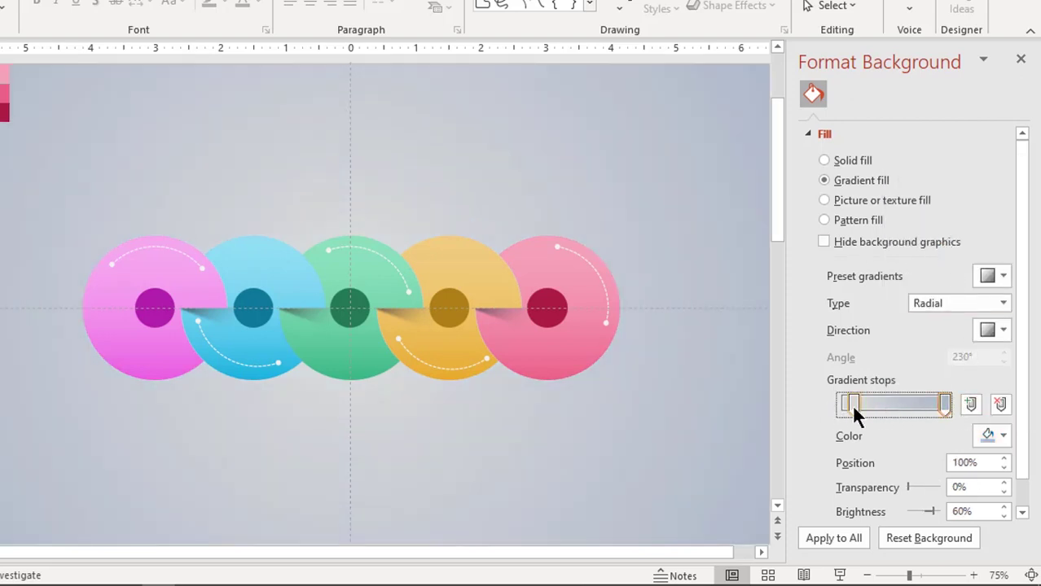
pyautogui.moveTo(851, 405); pyautogui.dragTo(818, 405)
pyautogui.click(1004, 440)
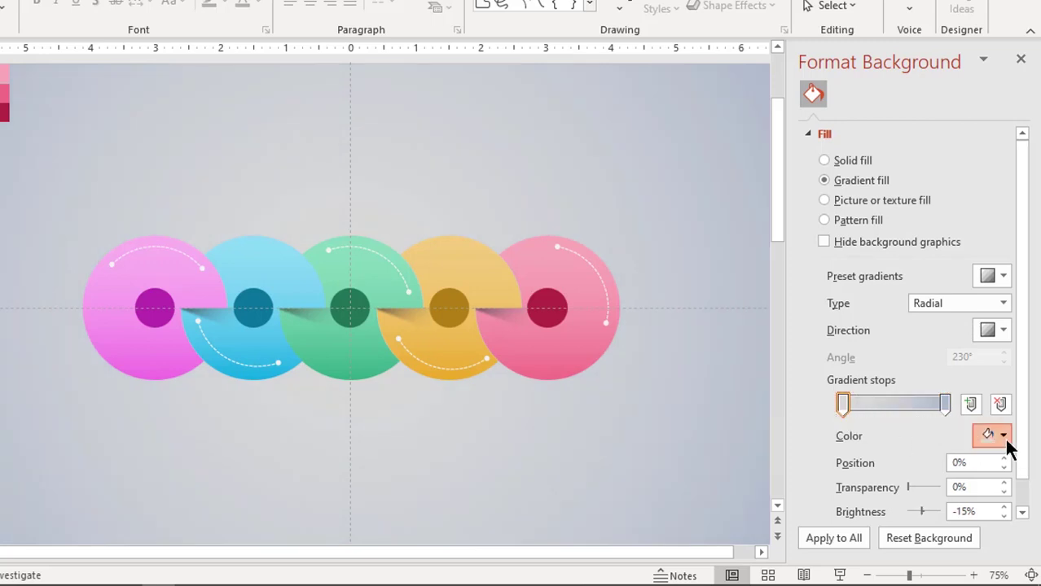
pyautogui.click(890, 220)
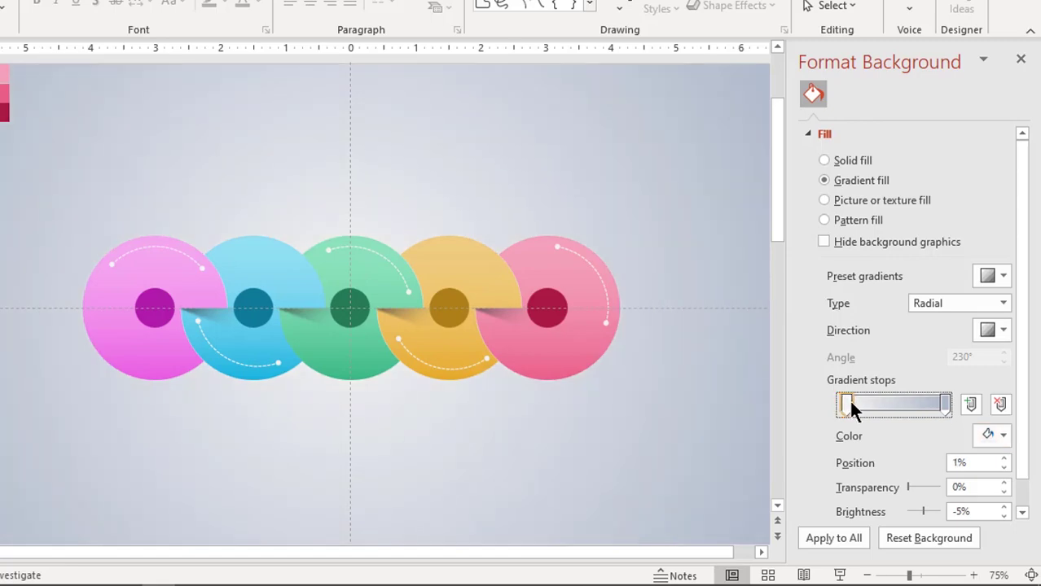
pyautogui.moveTo(846, 407); pyautogui.dragTo(879, 407)
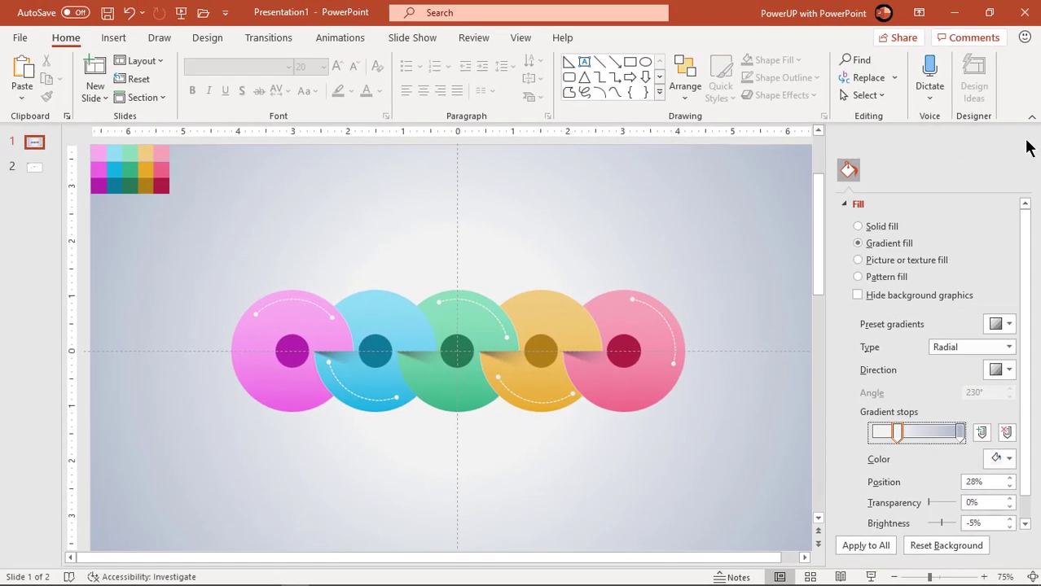
pyautogui.click(1024, 141)
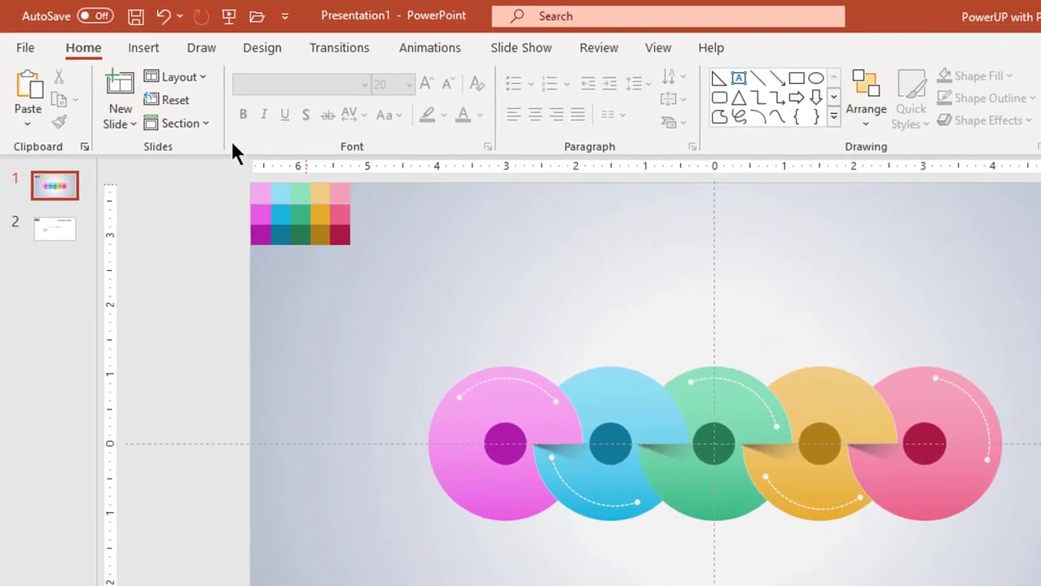
# Draw an oval circle above the leftmost circle
pyautogui.click(116, 41)
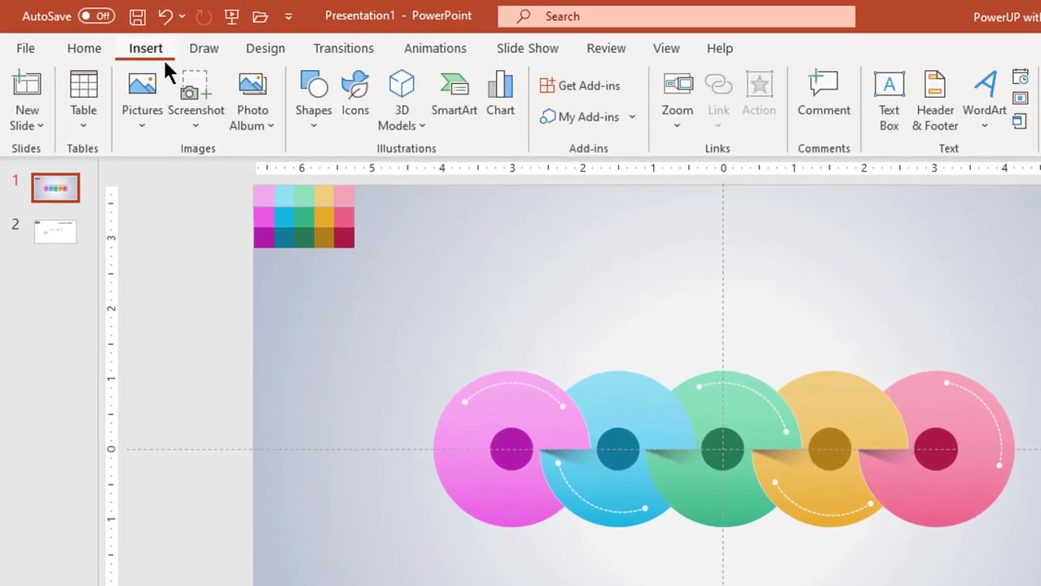
pyautogui.click(316, 127)
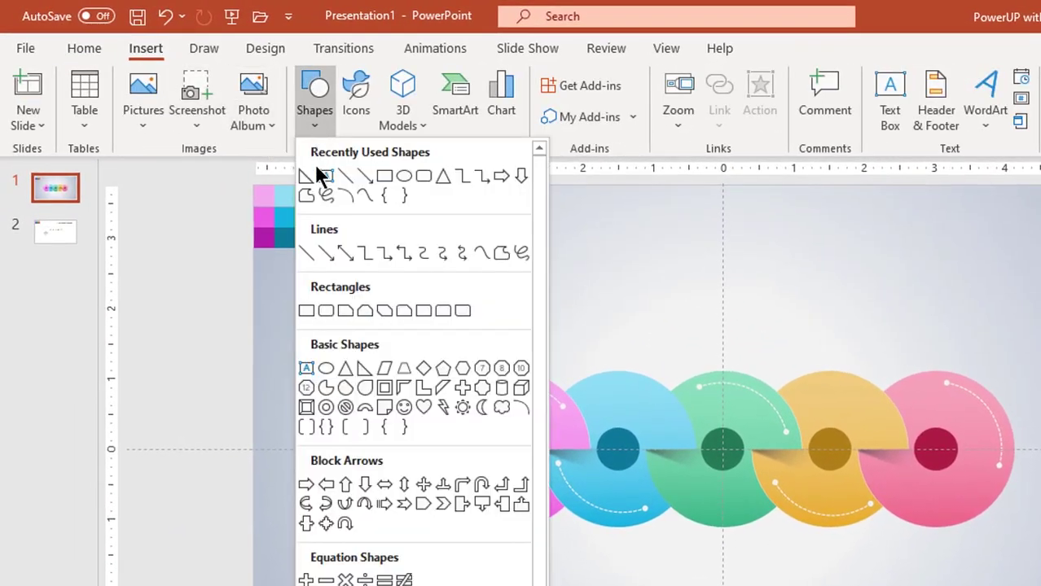
pyautogui.click(403, 175)
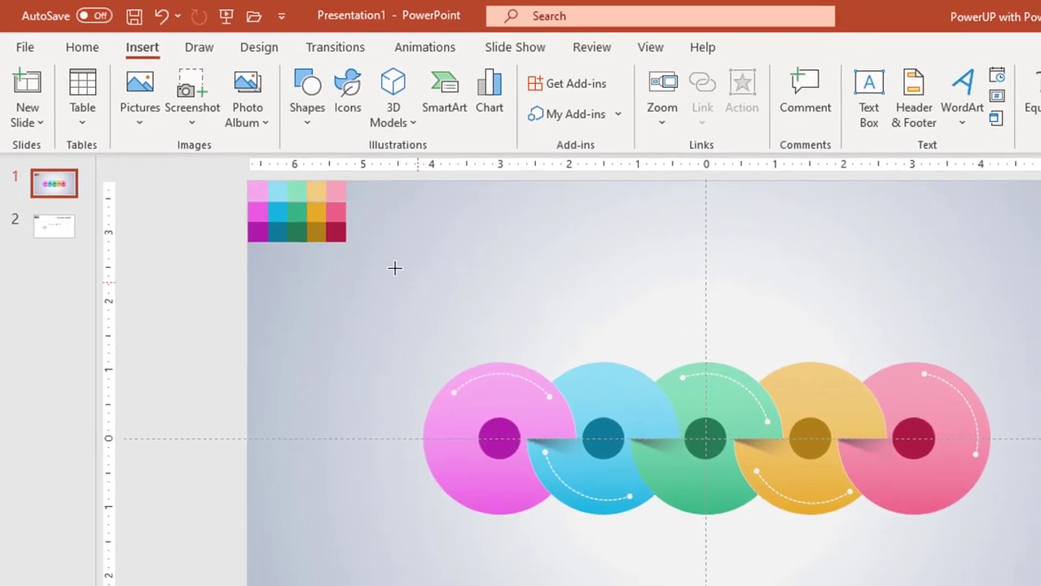
pyautogui.moveTo(394, 268); pyautogui.dragTo(564, 438)
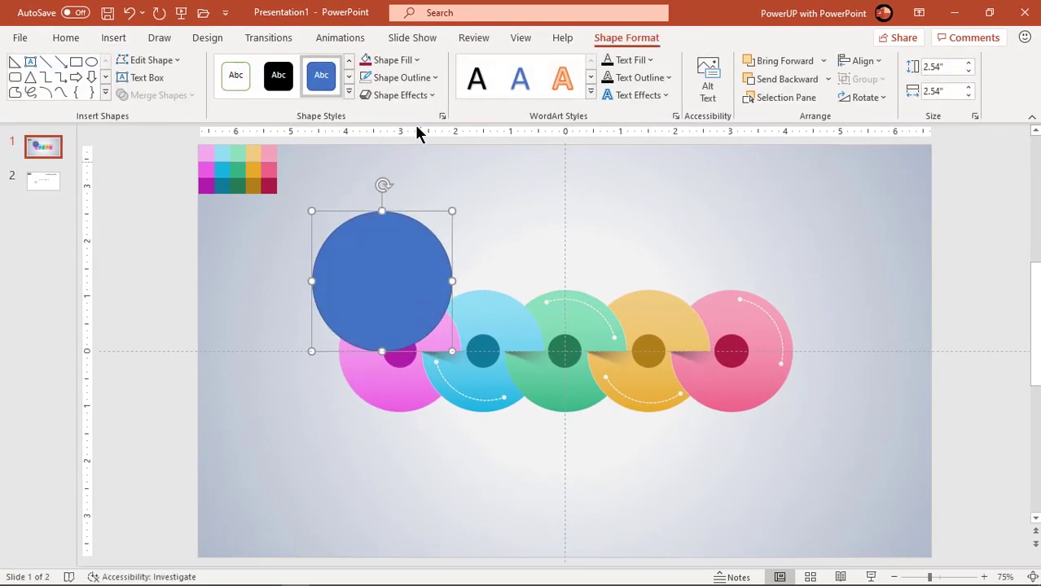
# Remove the new circle's outline, fill it dark grey, and show its effects settings
pyautogui.click(406, 78)
pyautogui.click(400, 287)
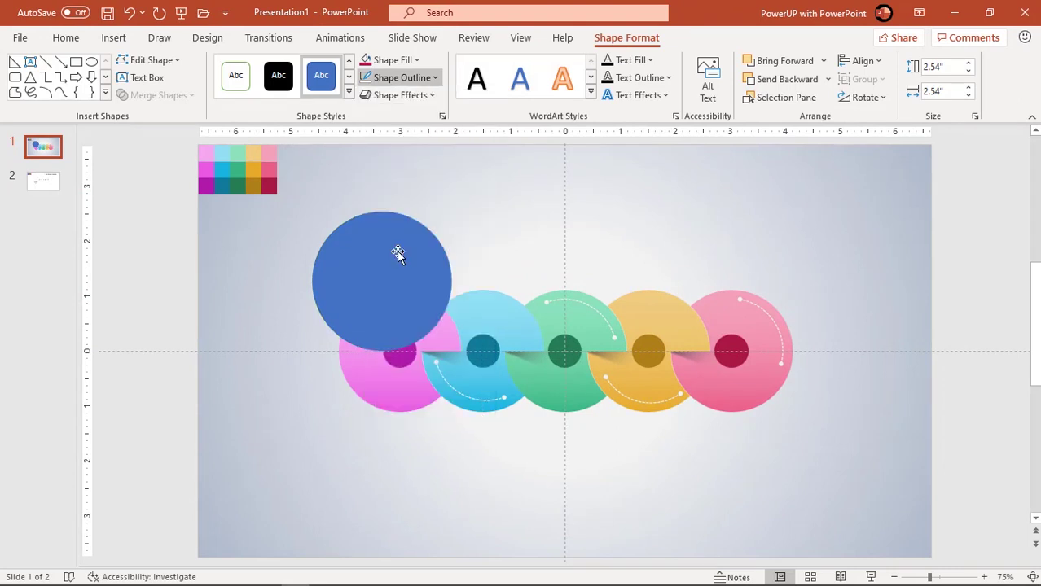
pyautogui.click(396, 60)
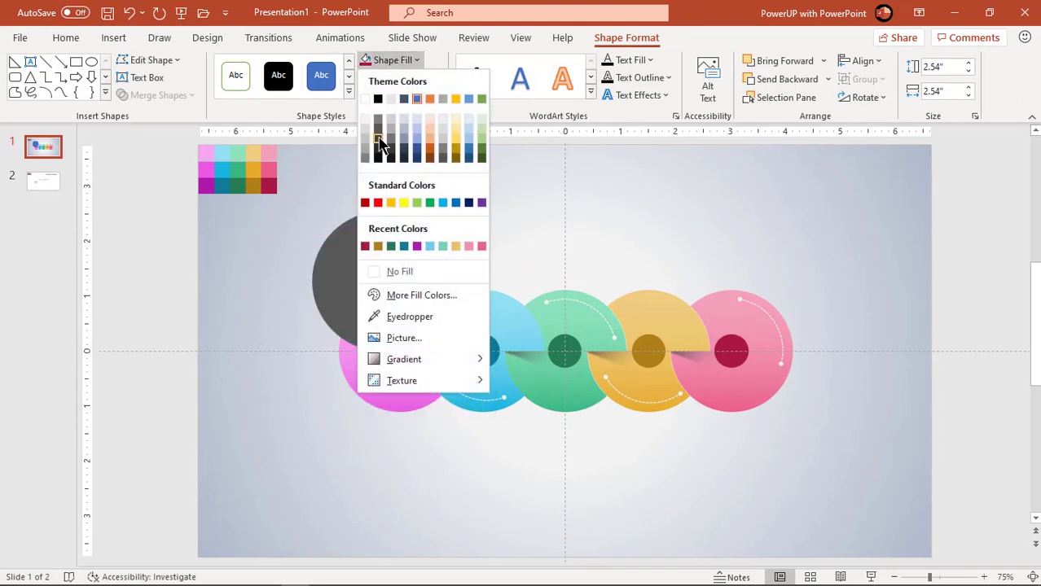
pyautogui.click(380, 140)
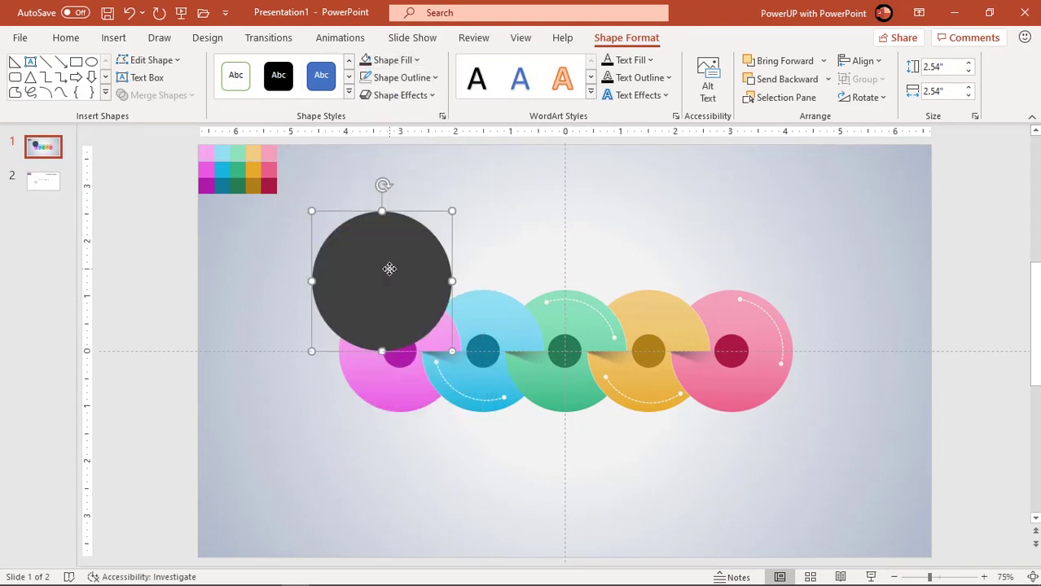
pyautogui.rightClick(390, 268)
pyautogui.click(440, 548)
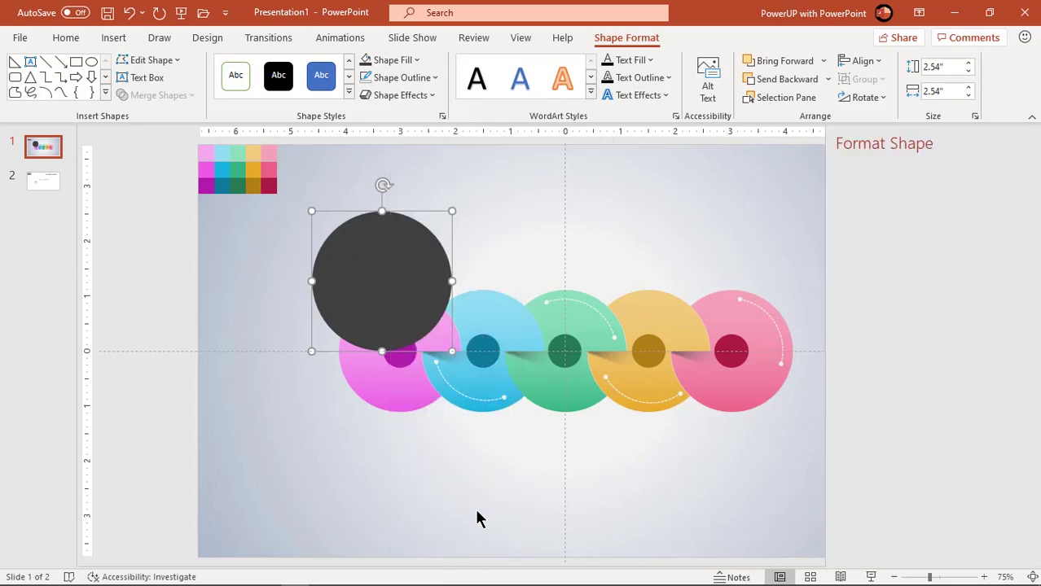
pyautogui.click(879, 193)
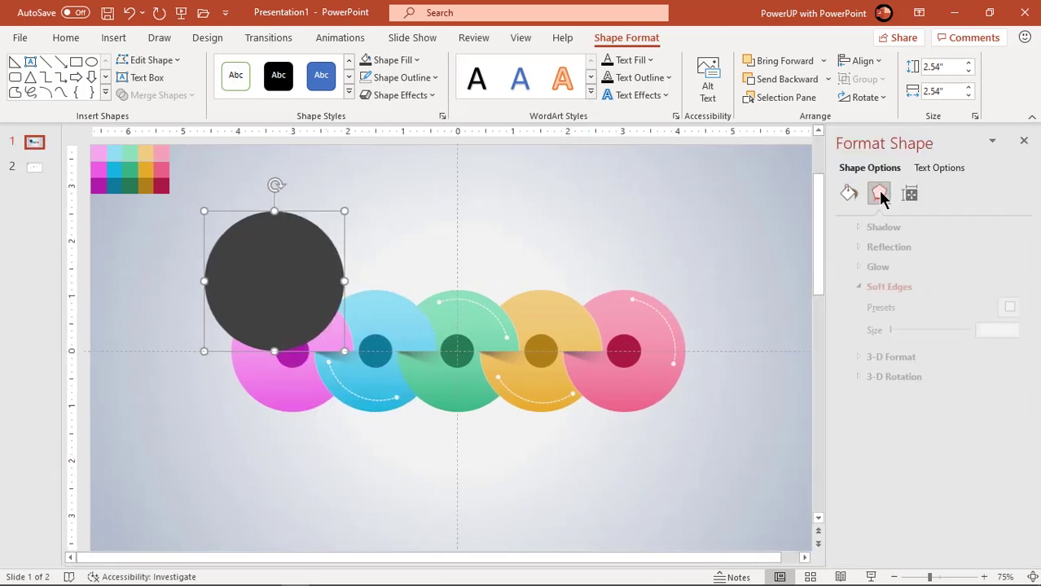
# Blur the dark circle with 38 pt soft edges and place it behind the pink circle
pyautogui.moveTo(878, 336); pyautogui.dragTo(909, 339)
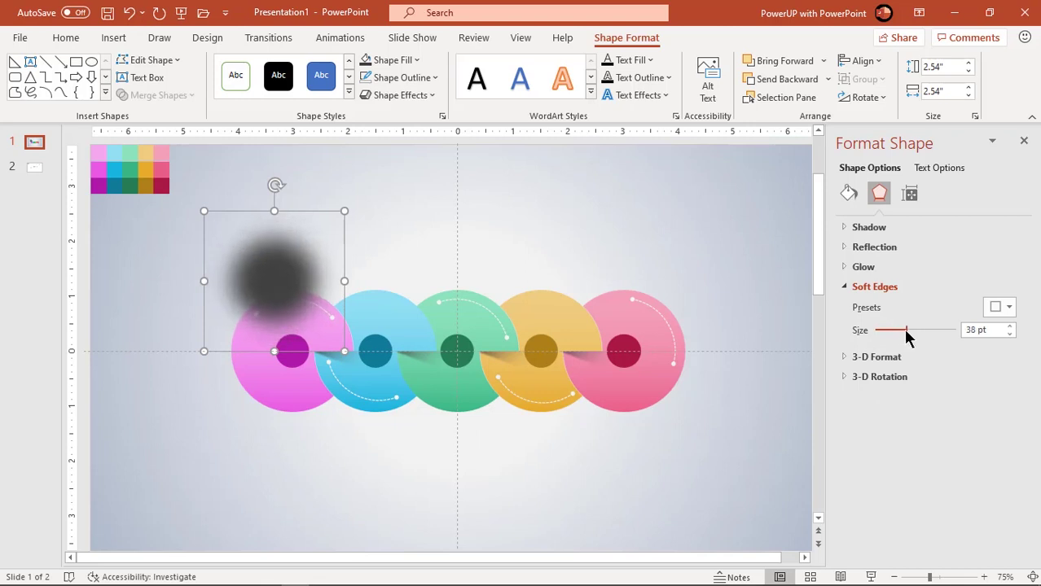
pyautogui.moveTo(272, 278); pyautogui.dragTo(288, 373)
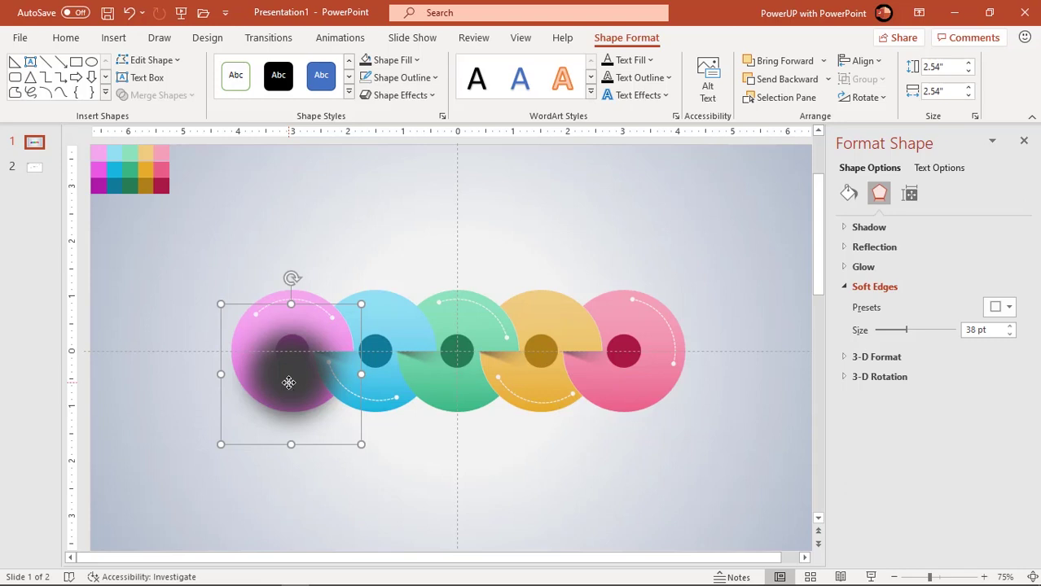
pyautogui.rightClick(288, 382)
pyautogui.click(340, 364)
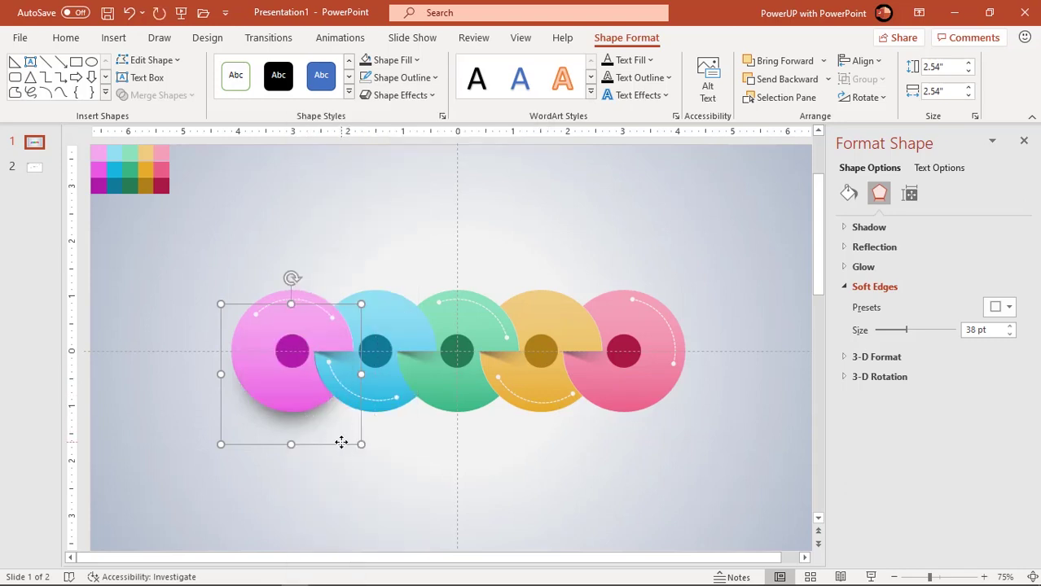
pyautogui.moveTo(338, 448); pyautogui.dragTo(343, 445)
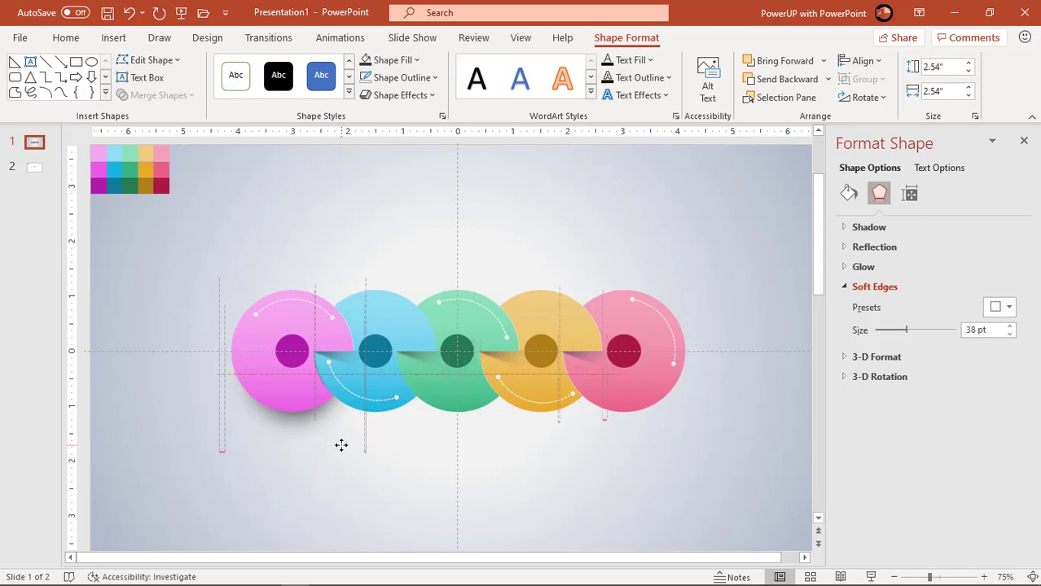
# Duplicate the shadow behind the blue and green circles, sending each copy back
pyautogui.hotkey('ctrl', 'd')
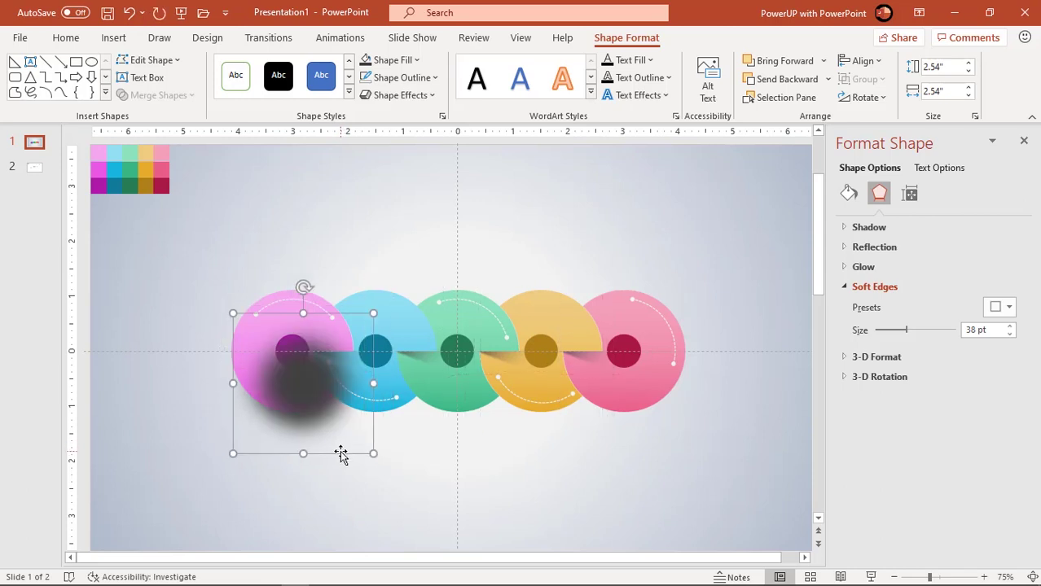
pyautogui.moveTo(336, 454); pyautogui.dragTo(404, 451)
pyautogui.rightClick(379, 426)
pyautogui.click(403, 197)
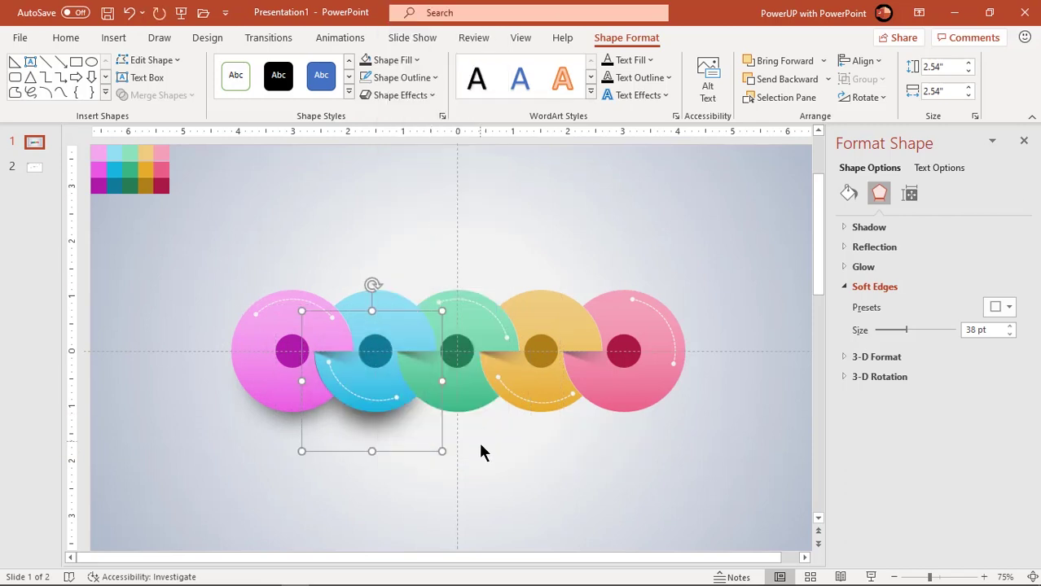
pyautogui.moveTo(379, 417); pyautogui.dragTo(463, 410)
pyautogui.rightClick(462, 410)
pyautogui.click(505, 366)
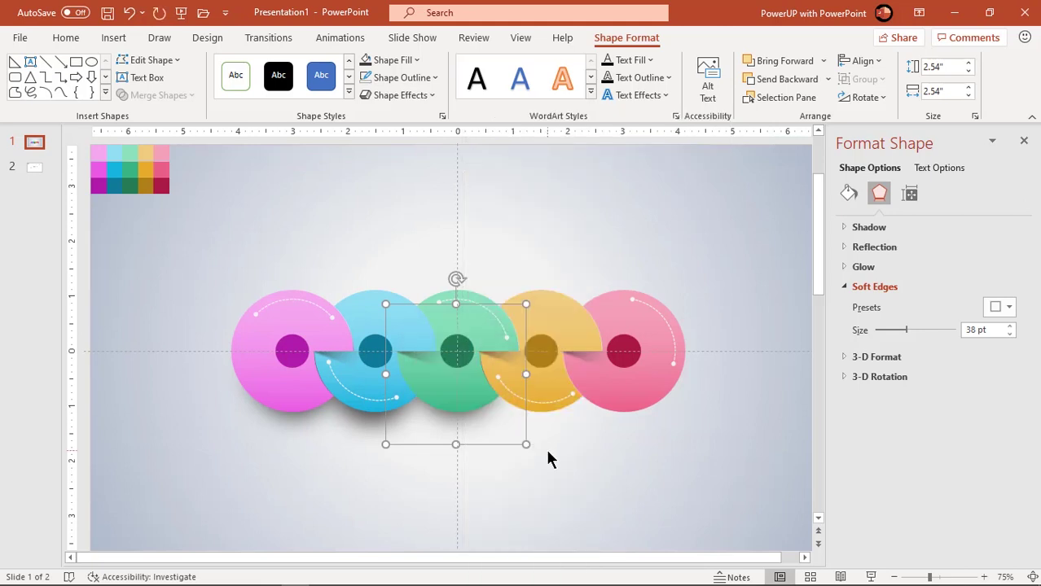
# Add shadow copies behind the orange circle and the fifth circle
pyautogui.hotkey('ctrl', 'd')
pyautogui.moveTo(550, 384); pyautogui.dragTo(548, 388)
pyautogui.rightClick(548, 387)
pyautogui.click(581, 366)
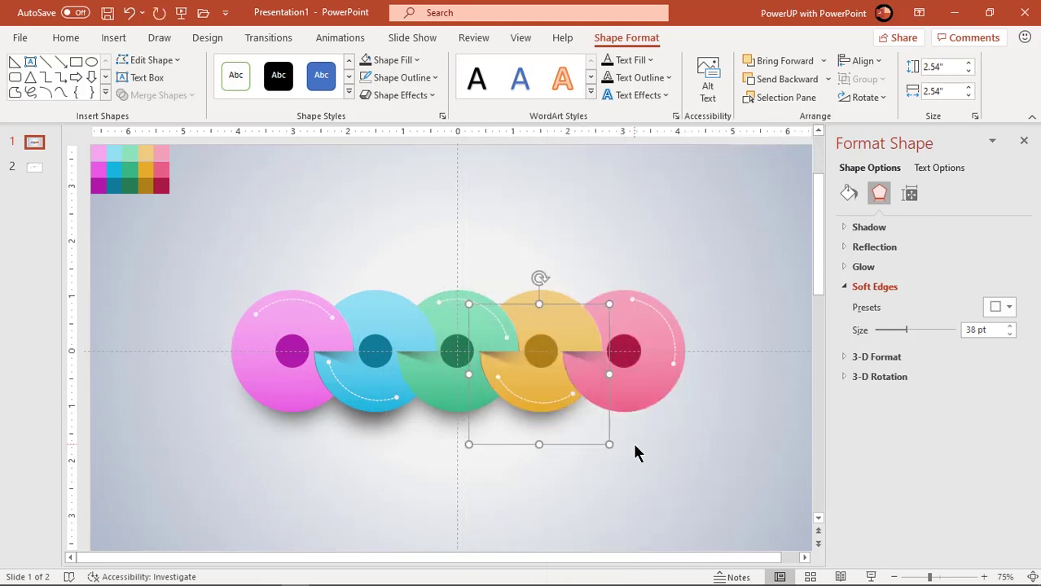
pyautogui.hotkey('ctrl', 'd')
pyautogui.rightClick(626, 388)
pyautogui.click(655, 368)
pyautogui.click(717, 403)
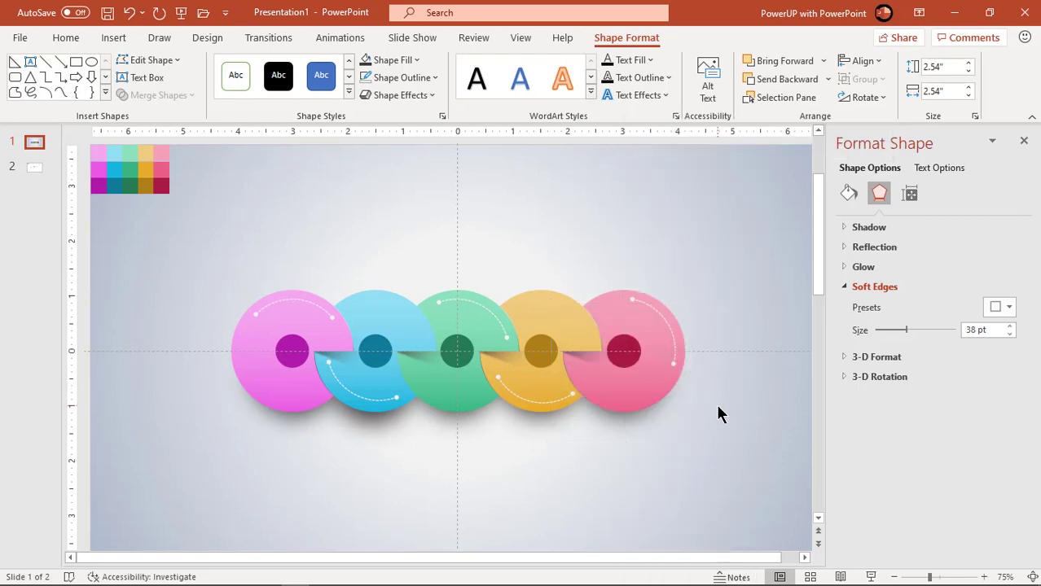
# Check the blue circle's shadow position and close the Format Shape pane
pyautogui.click(372, 420)
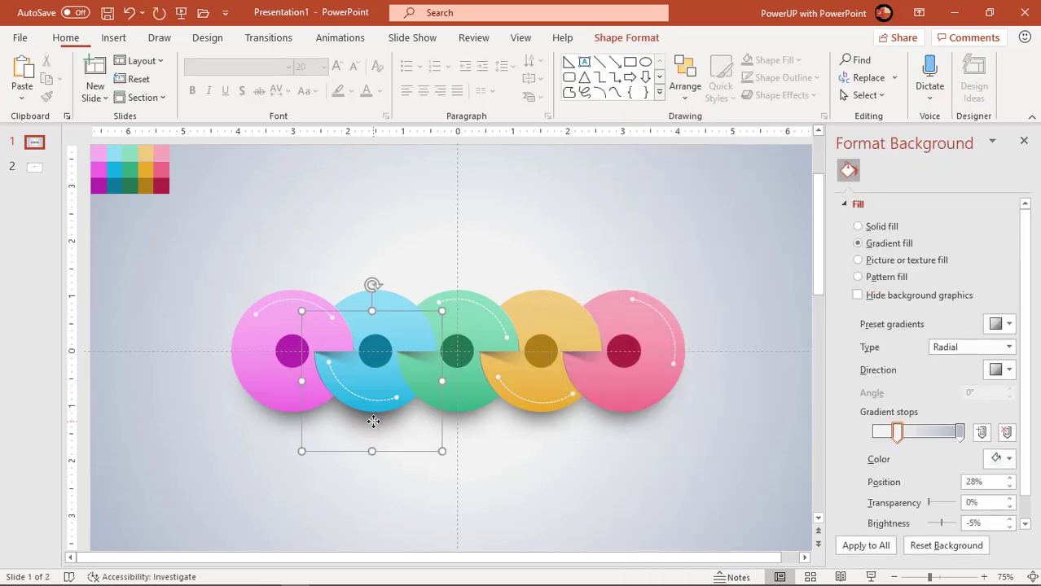
pyautogui.moveTo(445, 447); pyautogui.dragTo(444, 446)
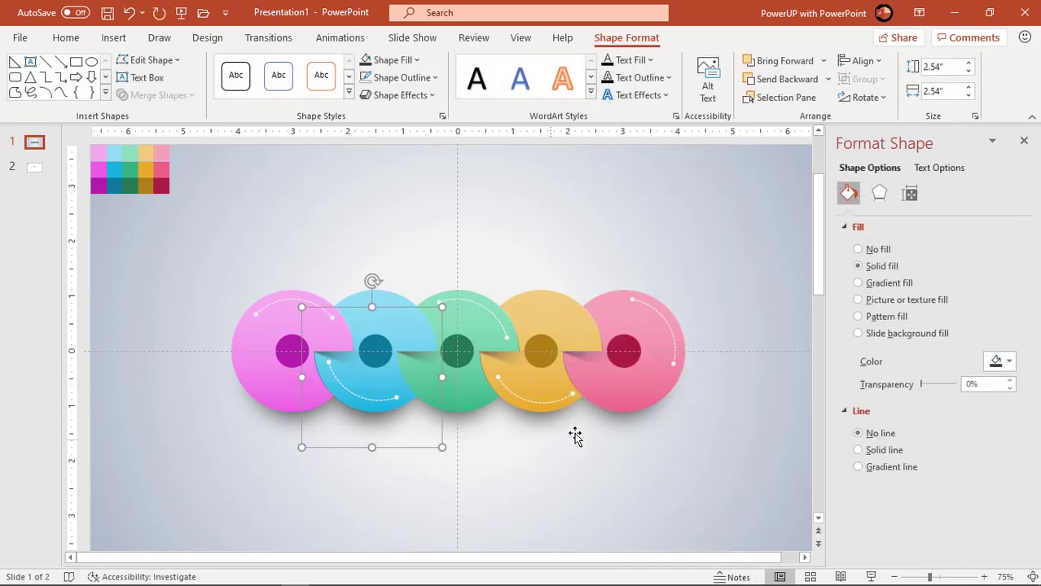
pyautogui.hotkey('ctrl', 'z')
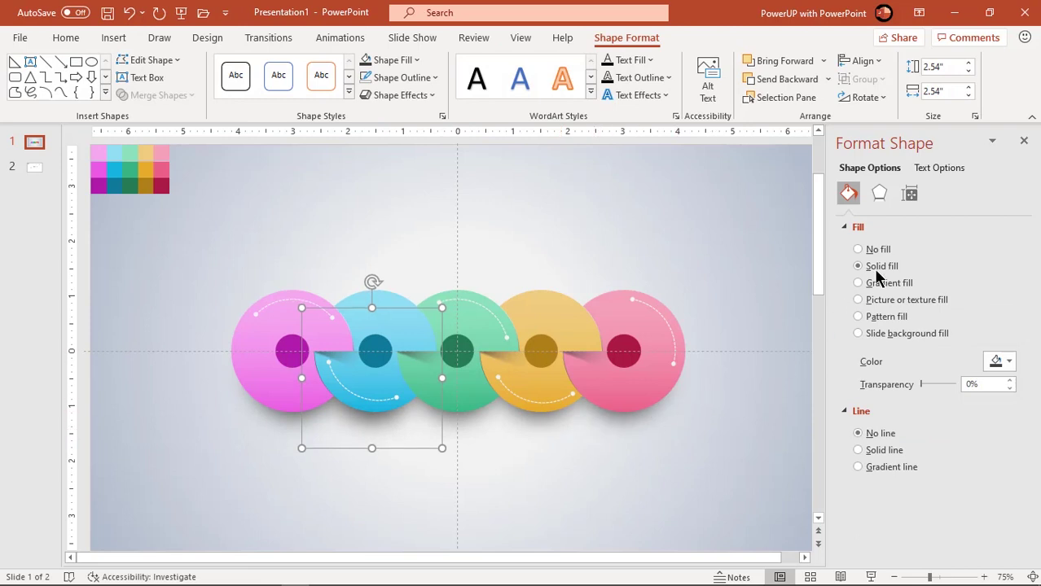
pyautogui.click(1024, 141)
pyautogui.click(825, 444)
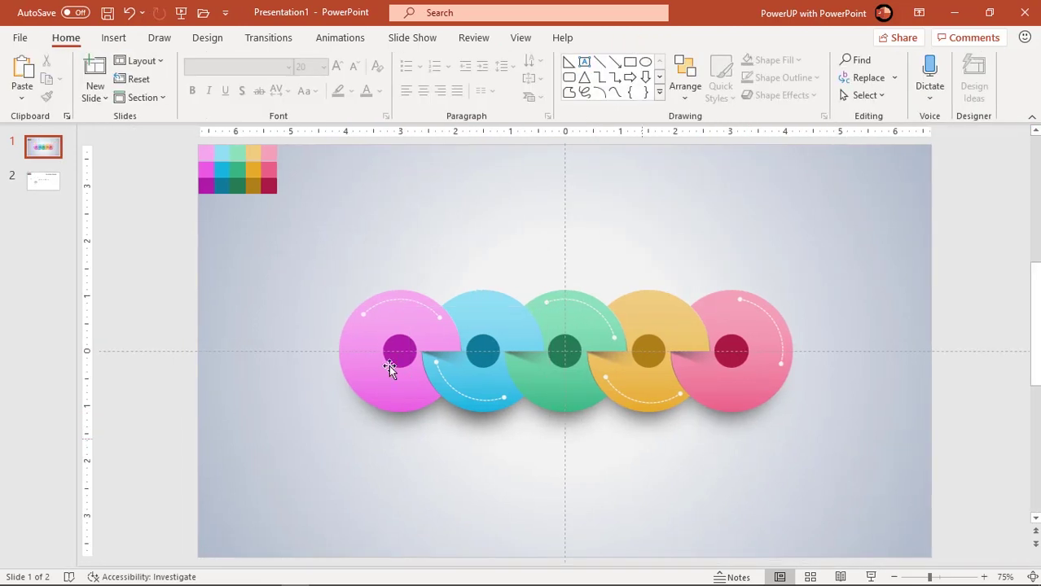
# Copy the five number text boxes from slide 2 onto slide 1 and make them white
pyautogui.click(44, 180)
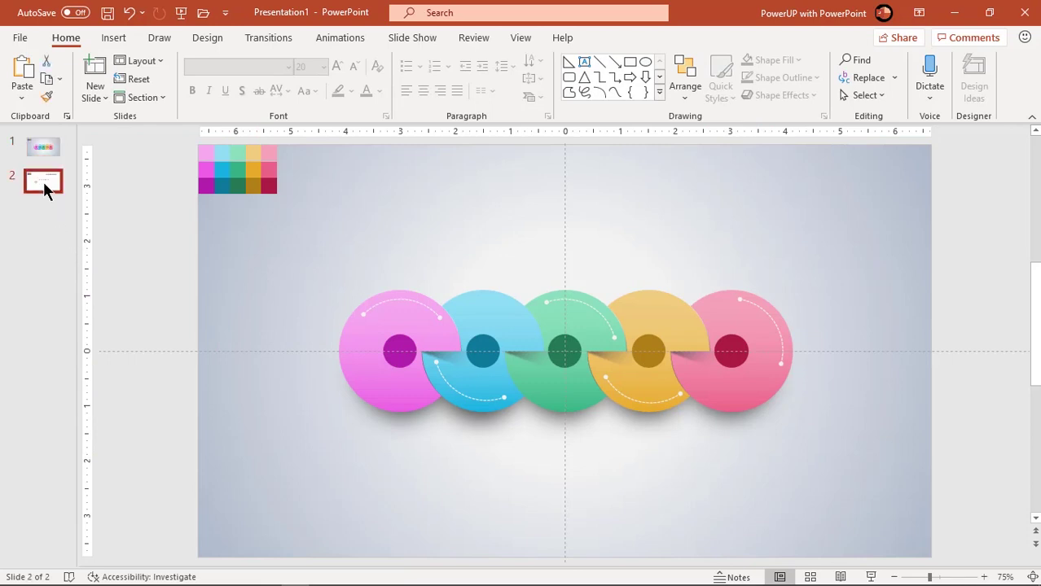
pyautogui.moveTo(293, 222); pyautogui.dragTo(483, 287)
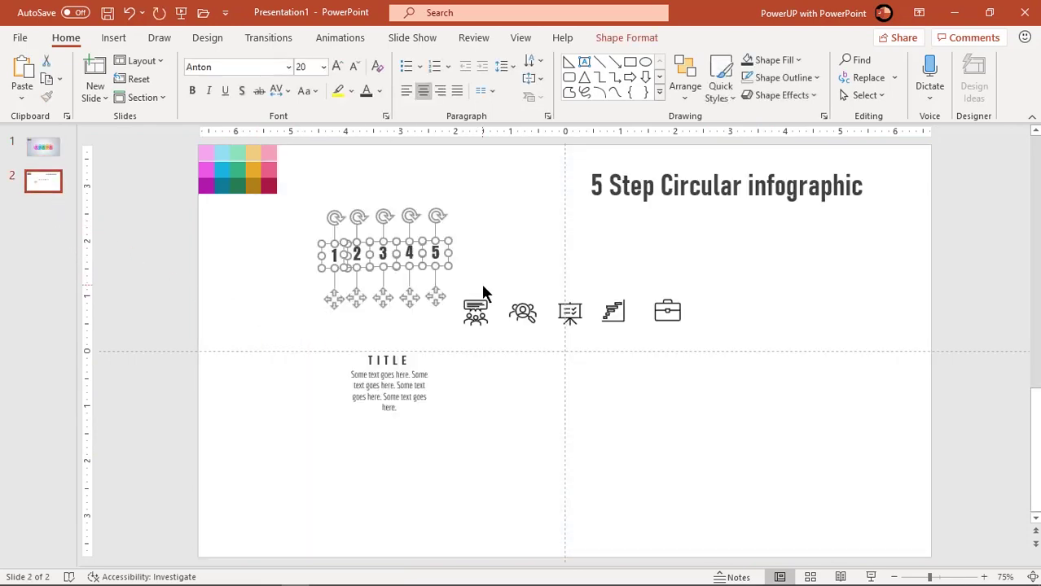
pyautogui.click(54, 150)
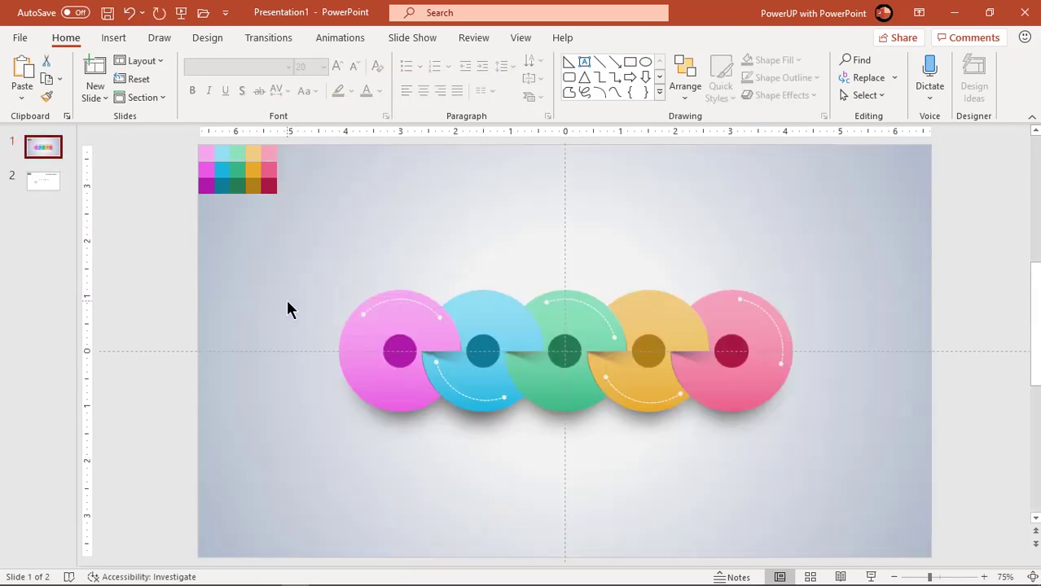
pyautogui.hotkey('ctrl', 'v')
pyautogui.click(379, 92)
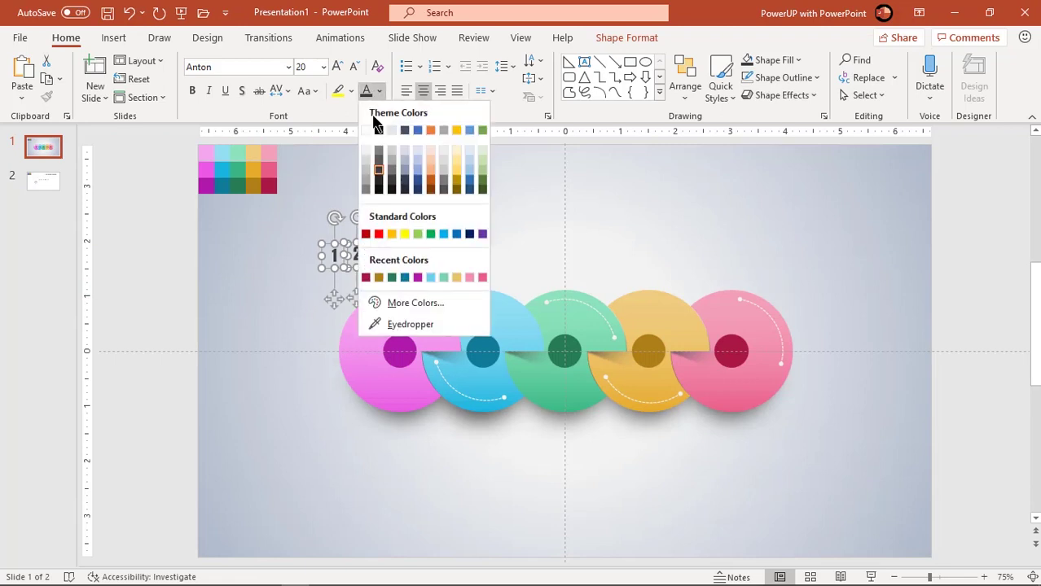
pyautogui.click(363, 145)
pyautogui.click(285, 295)
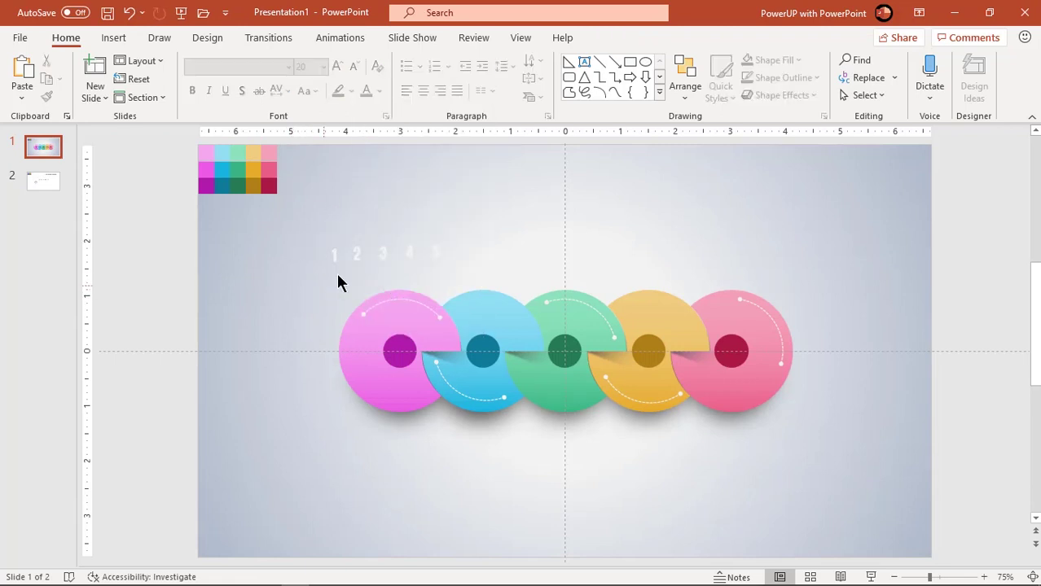
# Move numbers 1, 2, 4 and 5 into the centres of their circles
pyautogui.click(336, 294)
pyautogui.moveTo(355, 328); pyautogui.dragTo(400, 394)
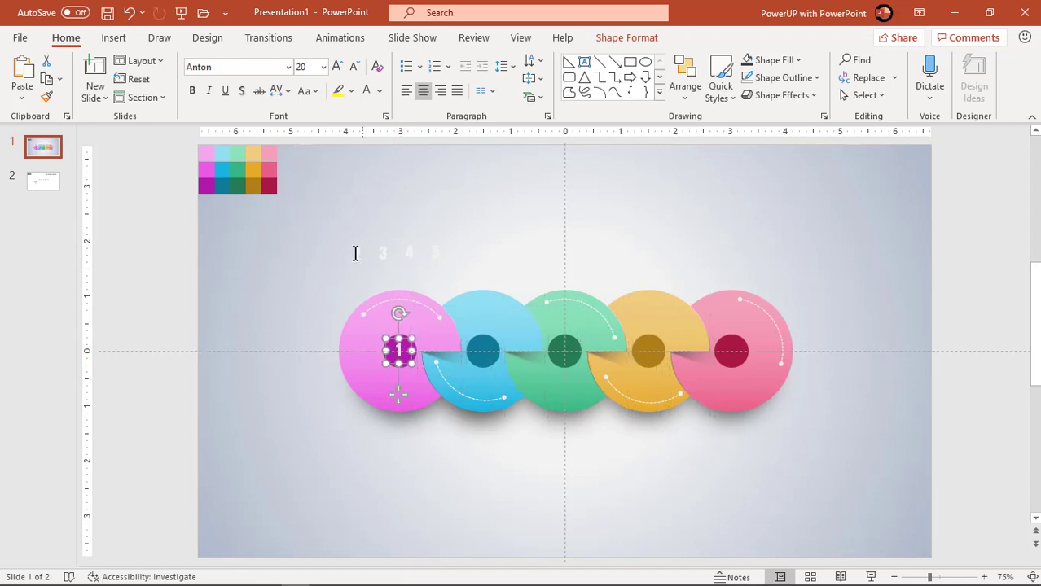
pyautogui.moveTo(356, 295); pyautogui.dragTo(562, 390)
pyautogui.click(419, 289)
pyautogui.moveTo(420, 289); pyautogui.dragTo(649, 390)
pyautogui.click(437, 293)
pyautogui.moveTo(437, 294); pyautogui.dragTo(733, 395)
pyautogui.click(643, 466)
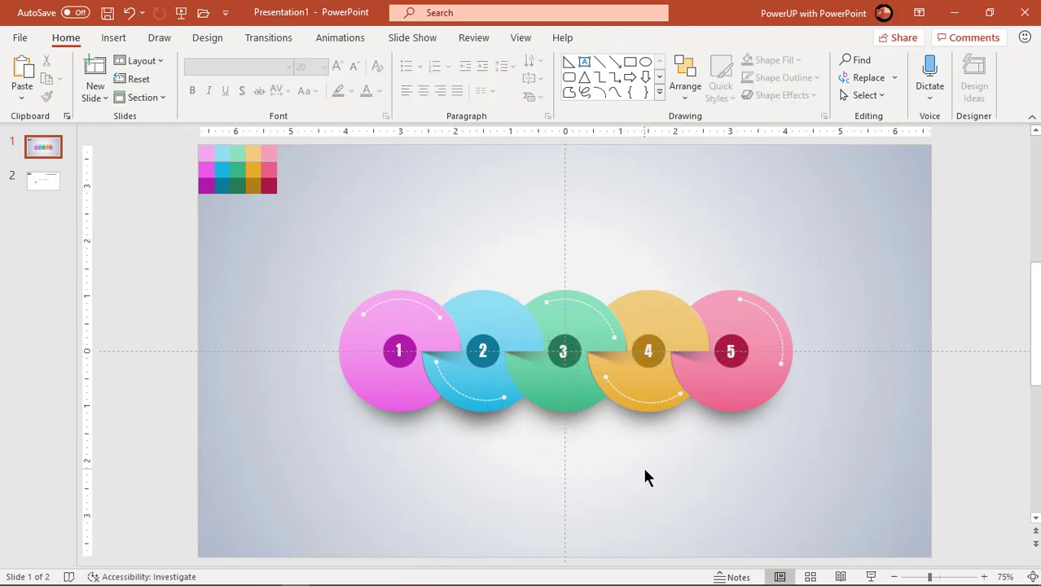
pyautogui.click(44, 181)
# Copy the five icons from slide 2 and paste them in a row above the circles
pyautogui.moveTo(413, 287); pyautogui.dragTo(738, 357)
pyautogui.click(40, 148)
pyautogui.hotkey('ctrl', 'v')
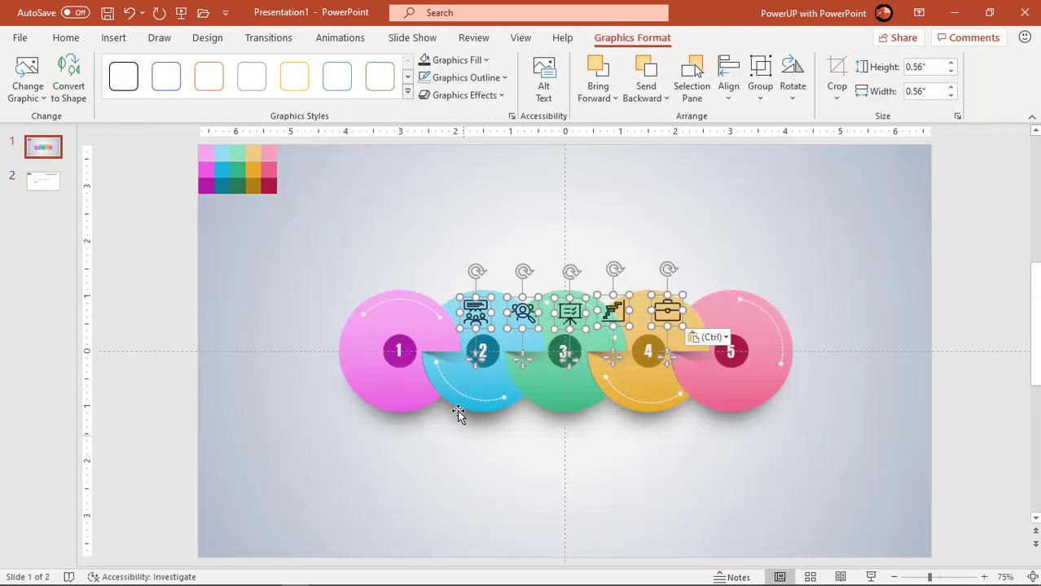
pyautogui.moveTo(463, 293); pyautogui.dragTo(382, 248)
# Arrange the icons alternately, with magnifier and stairs below circles 2 and 4
pyautogui.moveTo(444, 271); pyautogui.dragTo(486, 433)
pyautogui.moveTo(587, 271); pyautogui.dragTo(711, 270)
pyautogui.moveTo(534, 271); pyautogui.dragTo(681, 270)
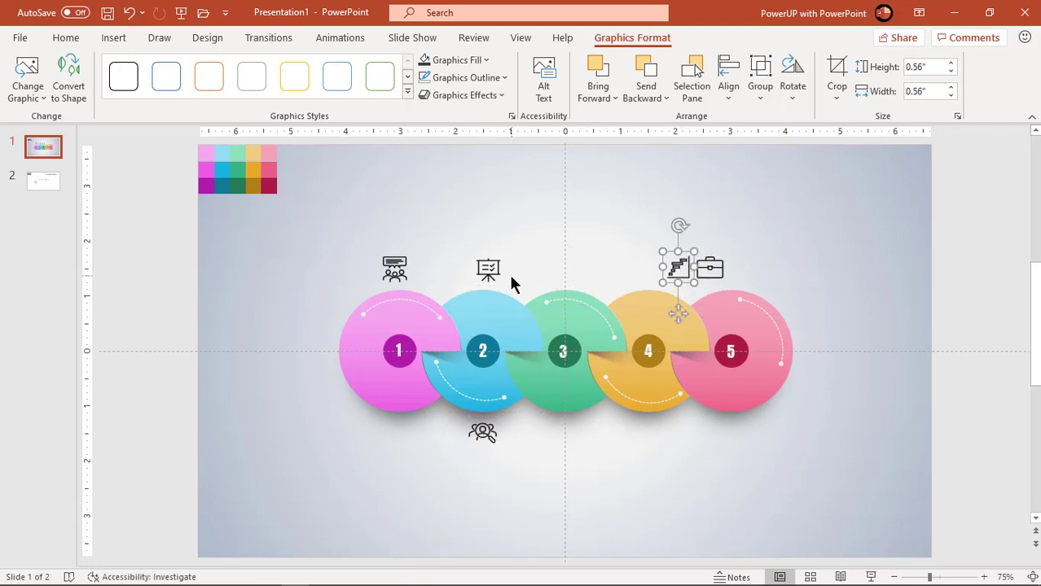
pyautogui.moveTo(489, 270); pyautogui.dragTo(565, 267)
pyautogui.moveTo(681, 266); pyautogui.dragTo(648, 429)
pyautogui.moveTo(712, 268); pyautogui.dragTo(734, 268)
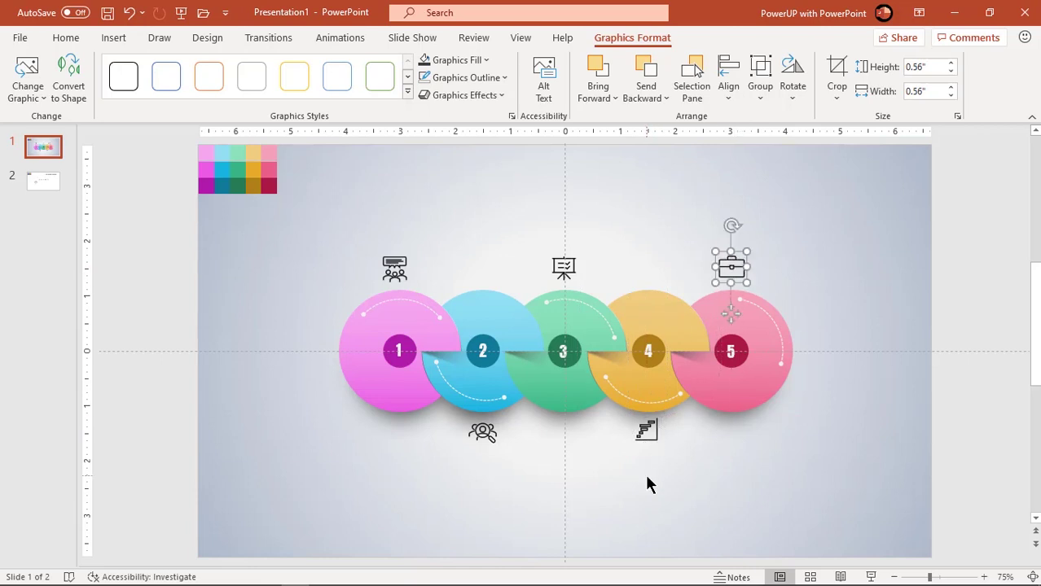
pyautogui.click(60, 213)
# Copy the TITLE text box from slide 2 and place it below circle 1
pyautogui.click(43, 181)
pyautogui.click(390, 411)
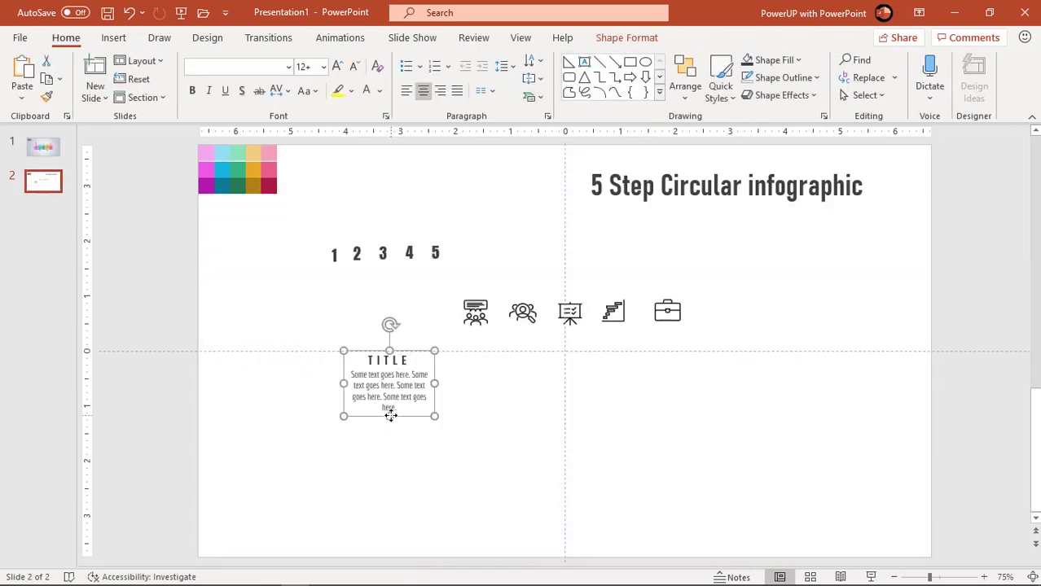
pyautogui.click(45, 148)
pyautogui.hotkey('ctrl', 'v')
pyautogui.moveTo(413, 418); pyautogui.dragTo(418, 481)
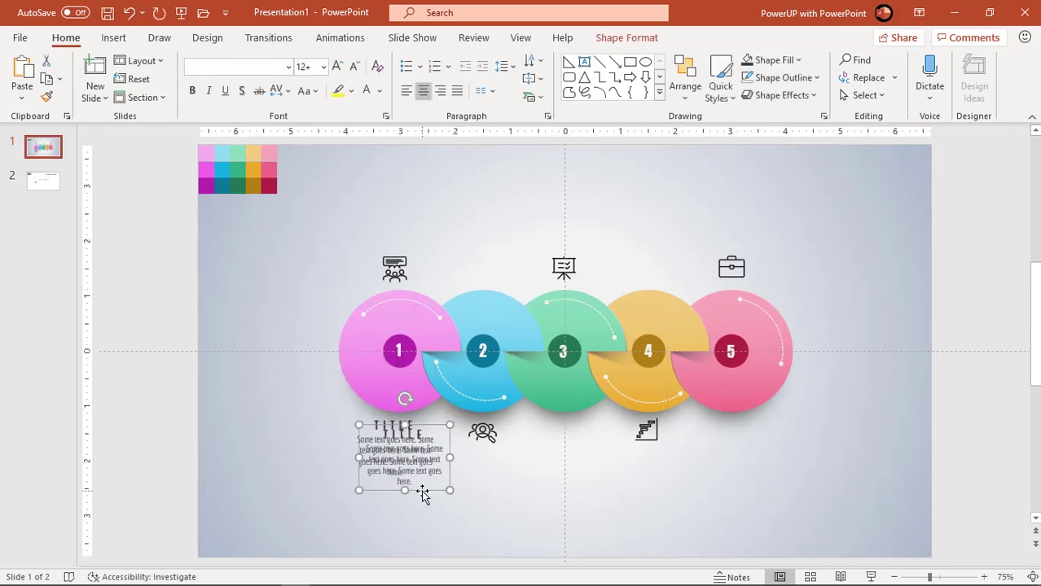